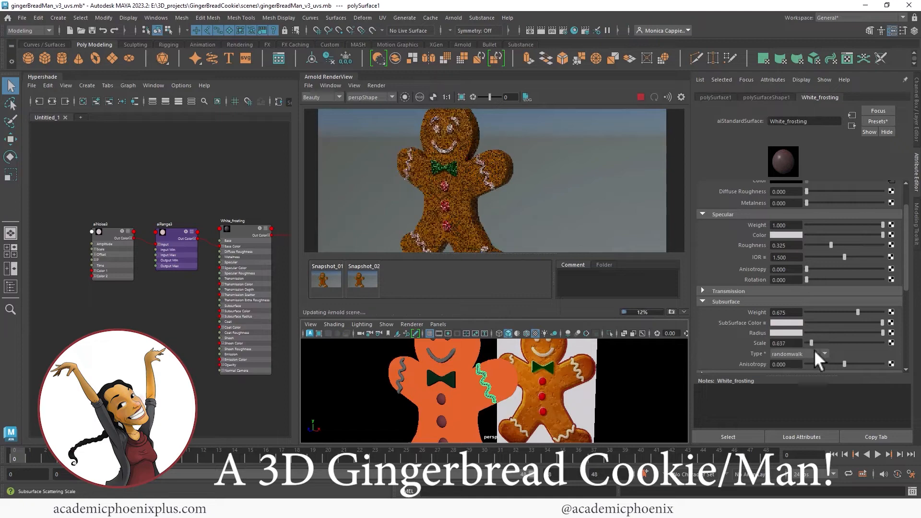
Set the white frosting's subsurface weight to about 0.44 and choose a brown subsurface color for the cookie body's bread shader
{"action": "mouse_move", "coordinate": [858, 312]}
{"action": "left_mouse_down"}
{"action": "mouse_move", "coordinate": [882, 315]}
{"action": "mouse_move", "coordinate": [840, 312]}
{"action": "left_mouse_up"}
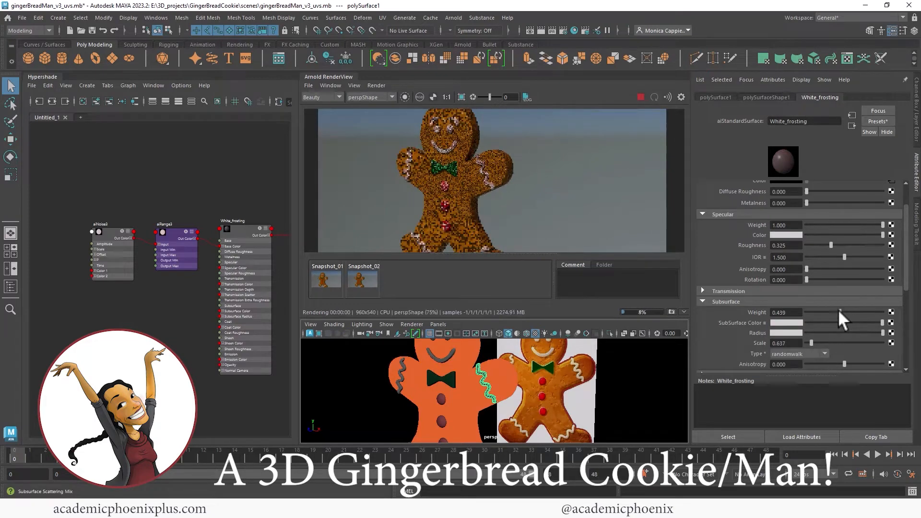
{"action": "left_click", "coordinate": [548, 348]}
{"action": "left_click", "coordinate": [786, 323]}
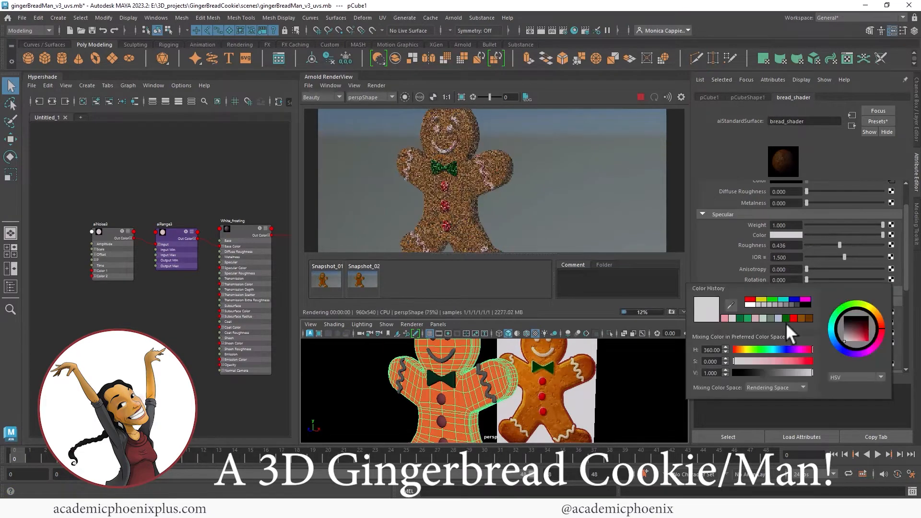
{"action": "left_click", "coordinate": [809, 317]}
{"action": "left_click_drag", "start_coordinate": [782, 370], "coordinate": [786, 367]}
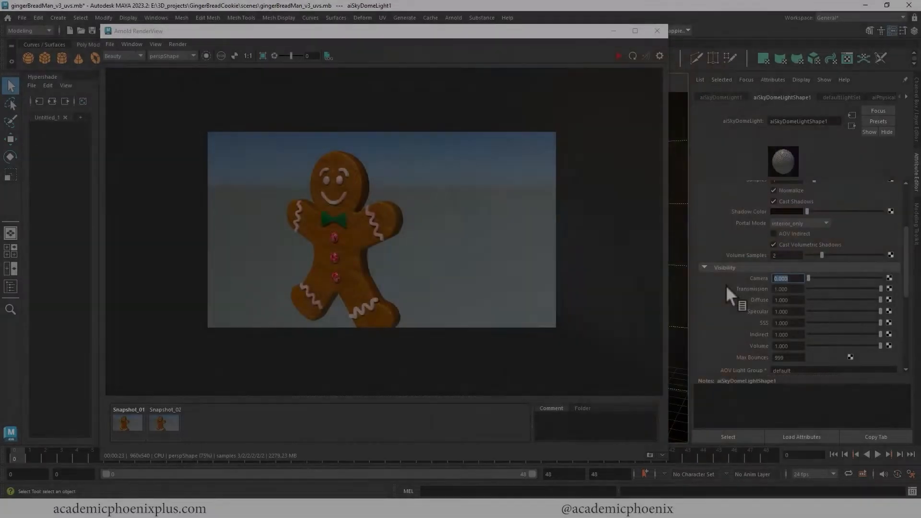
{"action": "left_click", "coordinate": [632, 55]}
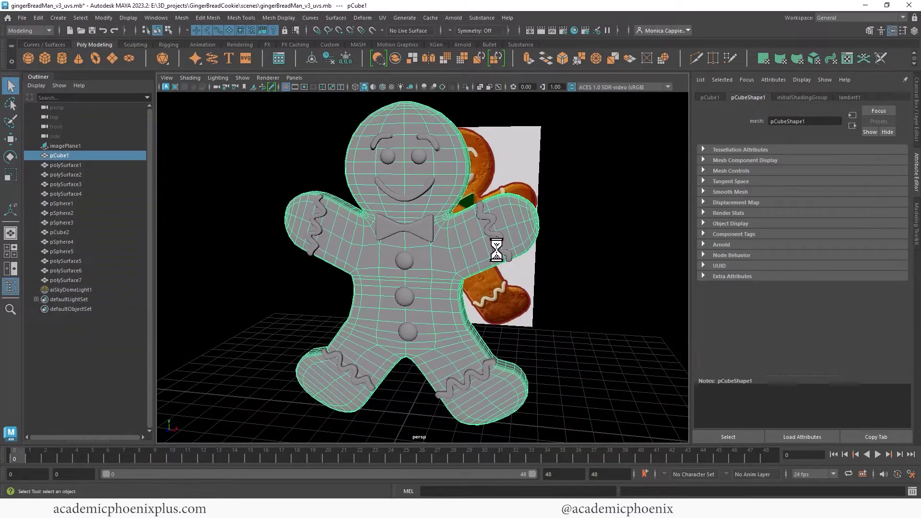
Assign one new aiStandardSurface material to the four arm and leg zigzags, the smile, both eyes and both eyebrows
{"action": "left_click", "coordinate": [494, 242]}
{"action": "left_click", "coordinate": [321, 231], "text": "shift"}
{"action": "left_click", "coordinate": [343, 371], "text": "shift"}
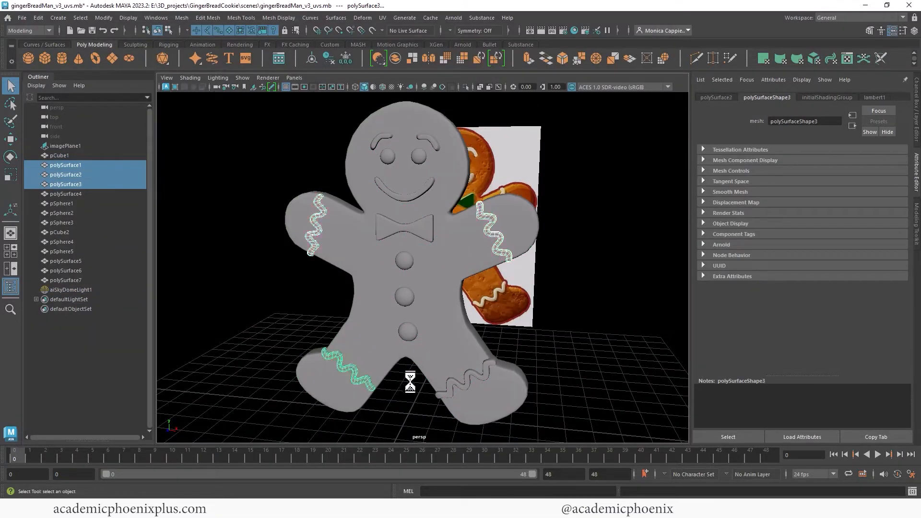
{"action": "left_click", "coordinate": [477, 380], "text": "shift"}
{"action": "mouse_move", "coordinate": [477, 381]}
{"action": "left_mouse_down", "text": "alt"}
{"action": "mouse_move", "coordinate": [555, 311]}
{"action": "mouse_move", "coordinate": [531, 280]}
{"action": "left_mouse_up", "text": "alt"}
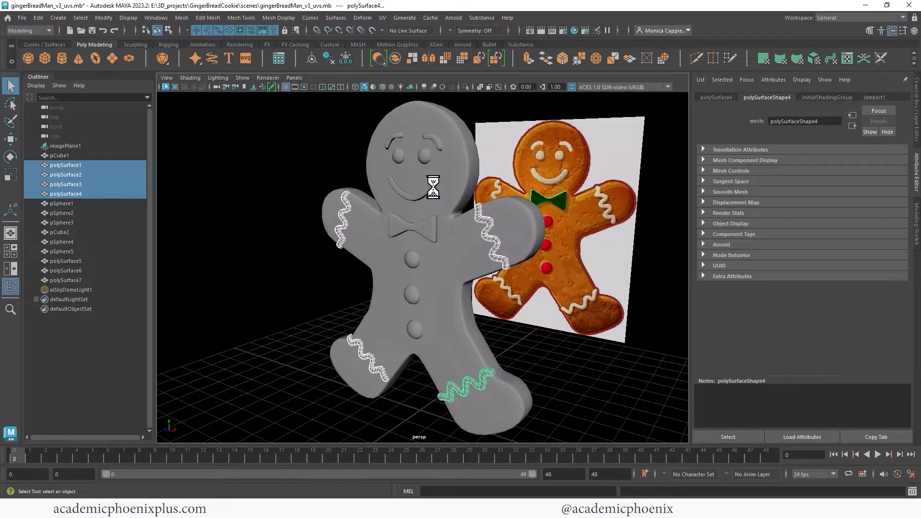
{"action": "left_click", "coordinate": [426, 185], "text": "shift"}
{"action": "left_click", "coordinate": [424, 155], "text": "shift"}
{"action": "left_click", "coordinate": [400, 153], "text": "shift"}
{"action": "left_click", "coordinate": [434, 141], "text": "shift"}
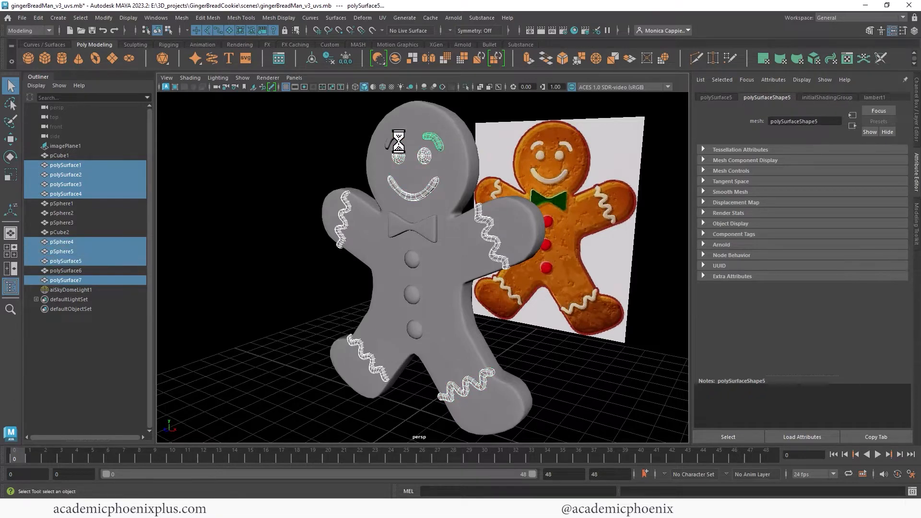
{"action": "left_click", "coordinate": [394, 141], "text": "shift"}
{"action": "right_click_drag", "start_coordinate": [432, 143], "coordinate": [406, 394]}
{"action": "left_click", "coordinate": [478, 165]}
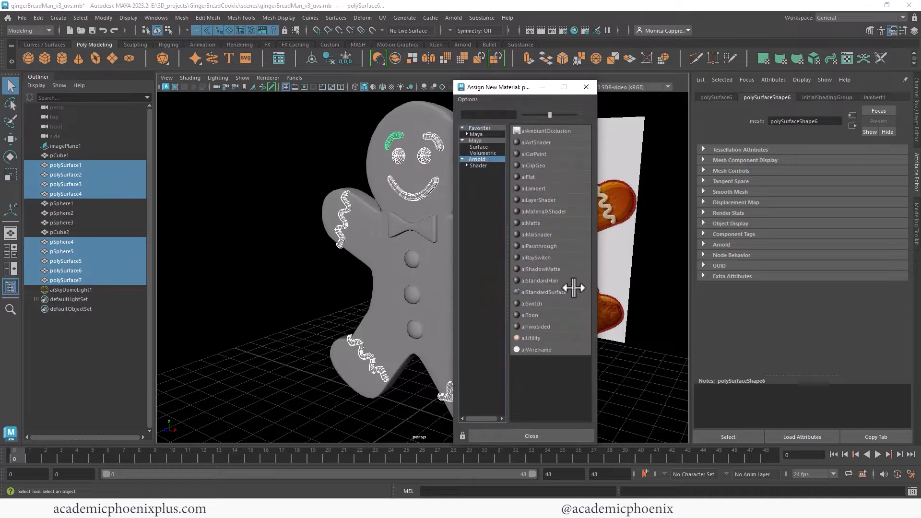
{"action": "left_click", "coordinate": [571, 288]}
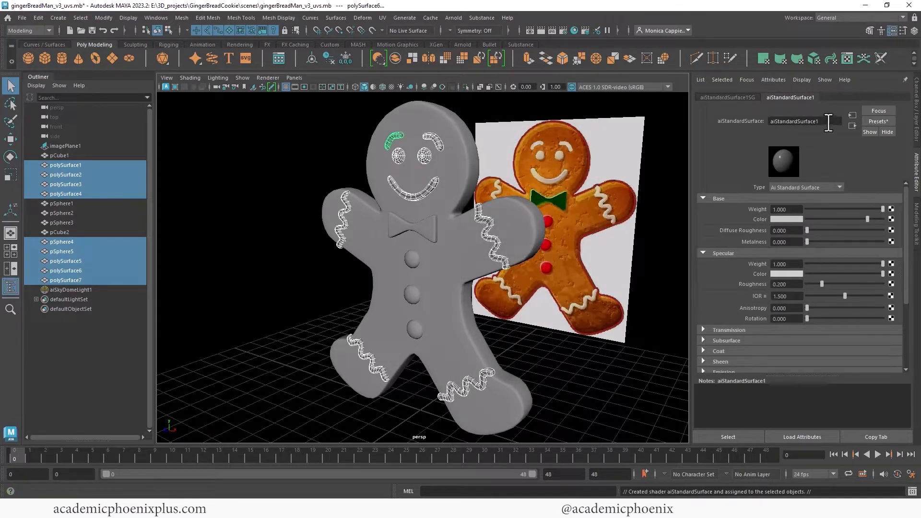
Rename the icing pieces' new material White_frosting
{"action": "double_click", "coordinate": [811, 121]}
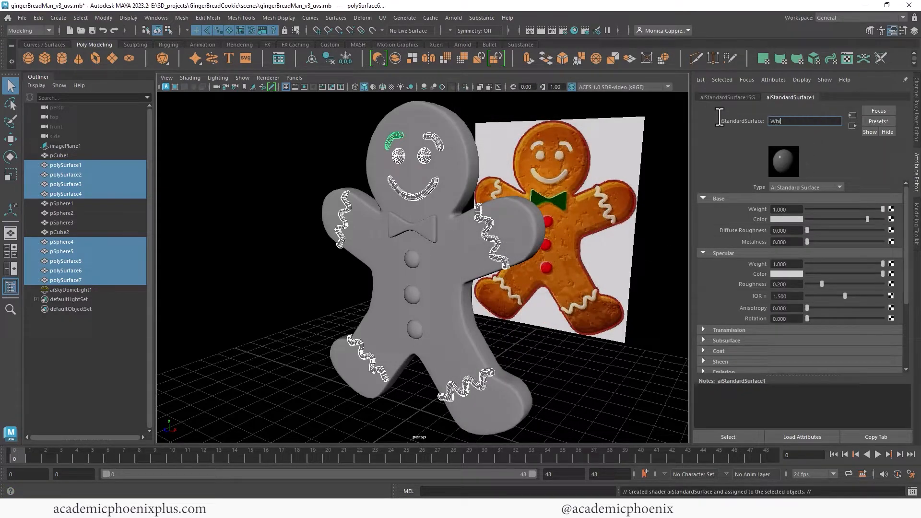
{"action": "type", "text": "White frosting"}
{"action": "key", "text": "Return"}
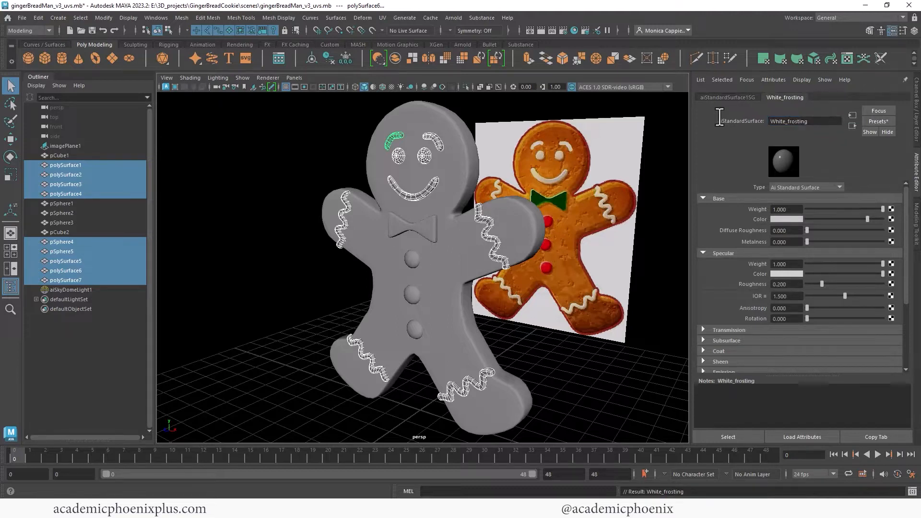
Raise White_frosting's base color to full white and set its specular roughness to about 0.314
{"action": "left_click_drag", "start_coordinate": [867, 219], "coordinate": [887, 219]}
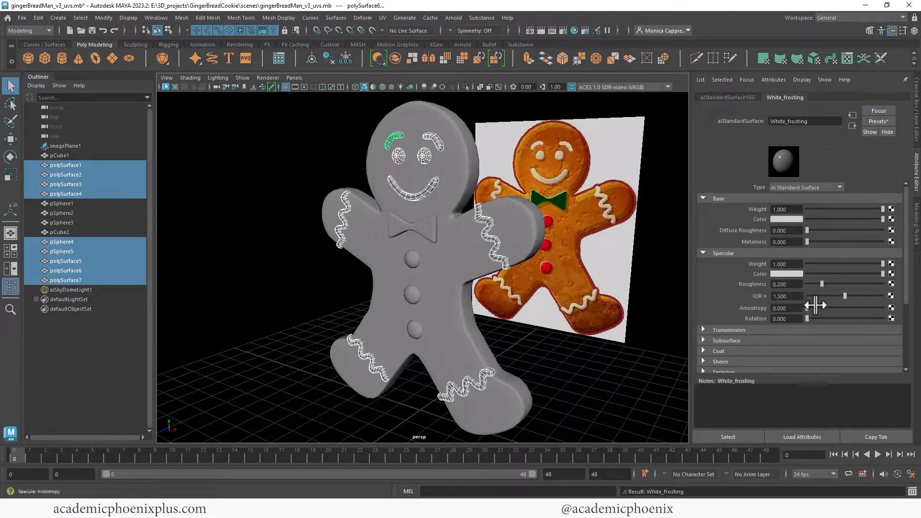
{"action": "left_click_drag", "start_coordinate": [822, 285], "coordinate": [830, 285]}
{"action": "left_click_drag", "start_coordinate": [597, 246], "coordinate": [566, 259], "text": "alt"}
{"action": "left_click", "coordinate": [724, 341]}
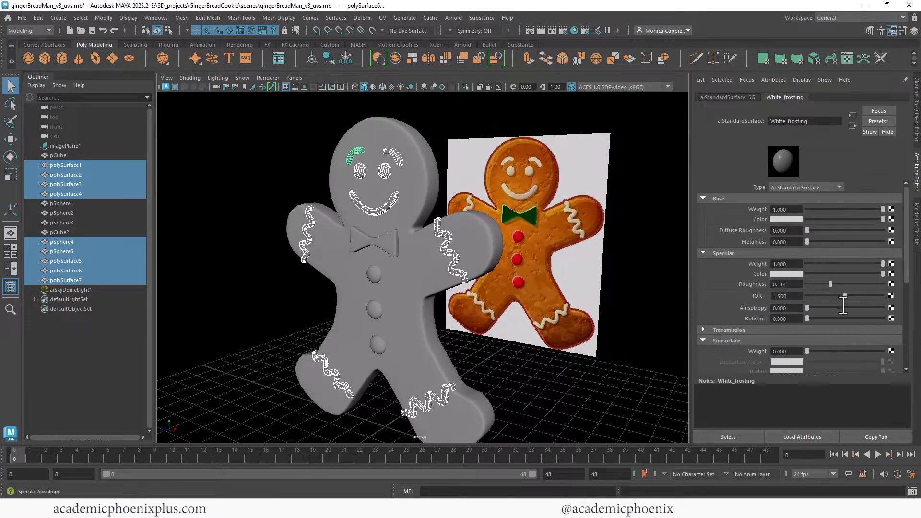
{"action": "mouse_move", "coordinate": [908, 275]}
{"action": "left_mouse_down"}
{"action": "mouse_move", "coordinate": [908, 298]}
{"action": "mouse_move", "coordinate": [907, 277]}
{"action": "left_mouse_up"}
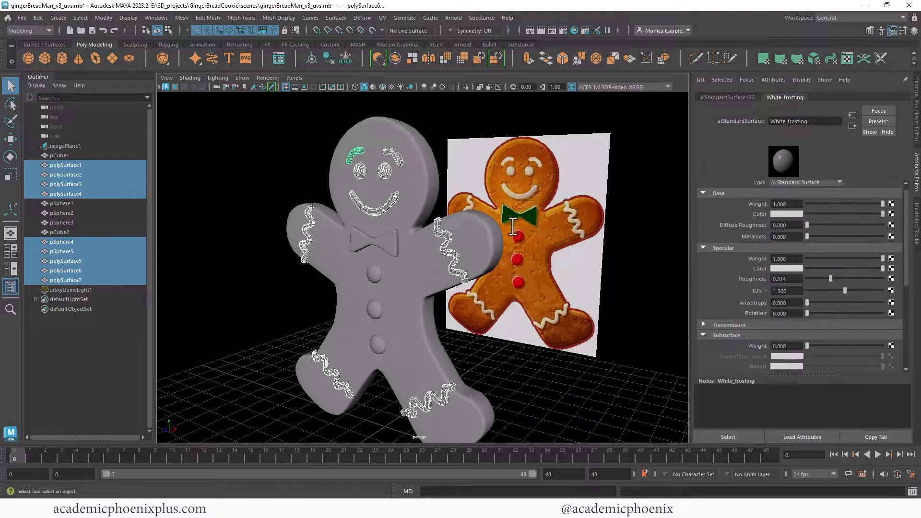
Assign a new aiStandardSurface material to the bow tie alone
{"action": "left_click_drag", "start_coordinate": [511, 226], "coordinate": [497, 229], "text": "alt"}
{"action": "left_click_drag", "start_coordinate": [388, 242], "coordinate": [387, 245]}
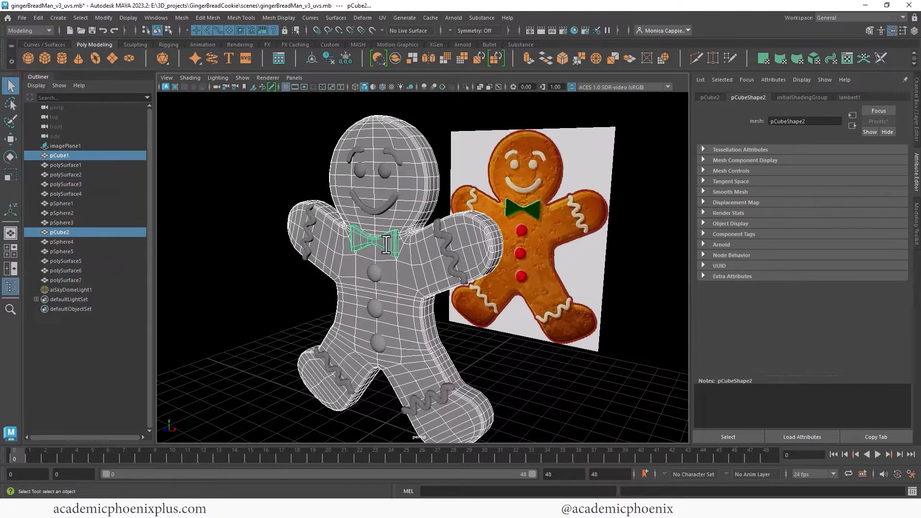
{"action": "left_click", "coordinate": [389, 238]}
{"action": "right_click_drag", "start_coordinate": [390, 224], "coordinate": [391, 249]}
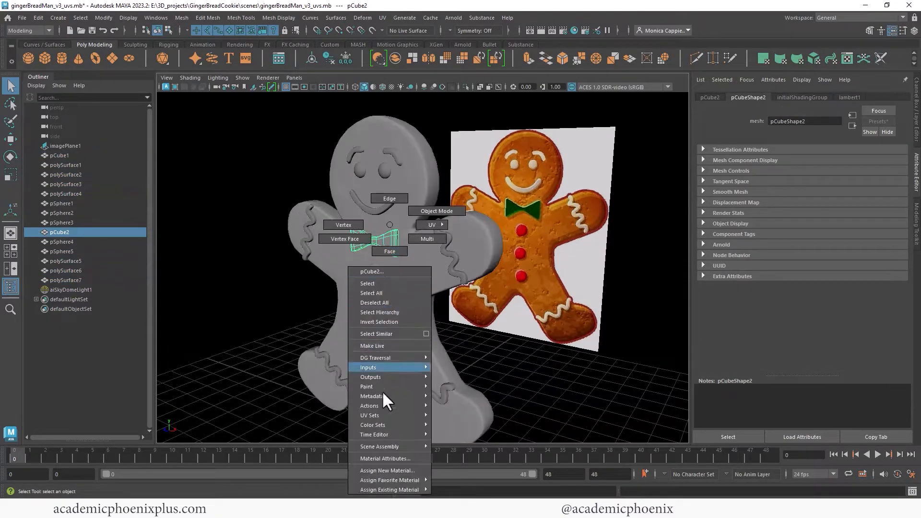
{"action": "left_click", "coordinate": [384, 471]}
{"action": "left_click", "coordinate": [487, 159]}
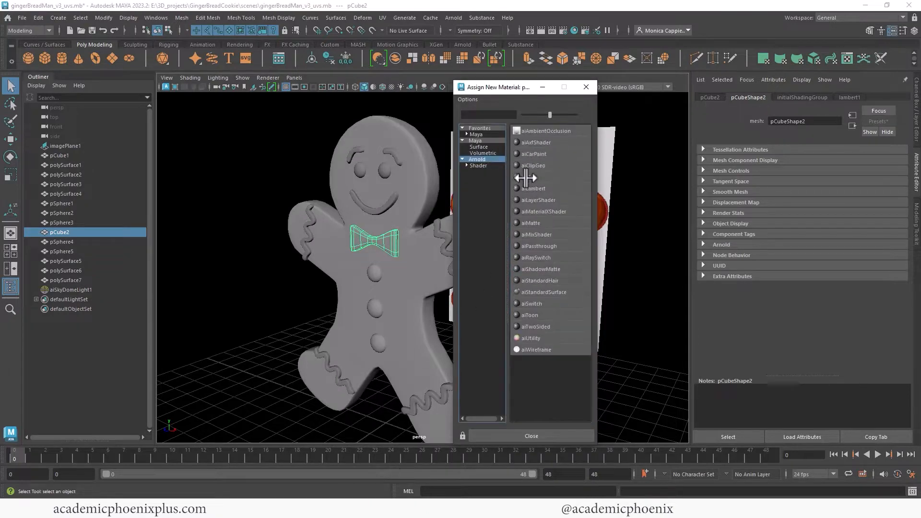
{"action": "left_click", "coordinate": [544, 292]}
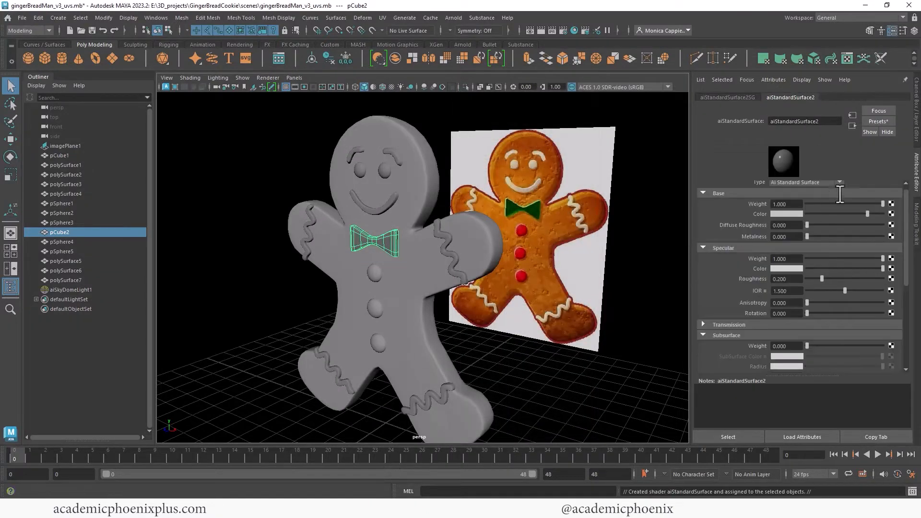
Set the base color of the bow tie's material to a dark green
{"action": "left_click", "coordinate": [787, 214]}
{"action": "left_click", "coordinate": [774, 190]}
{"action": "left_click", "coordinate": [776, 262]}
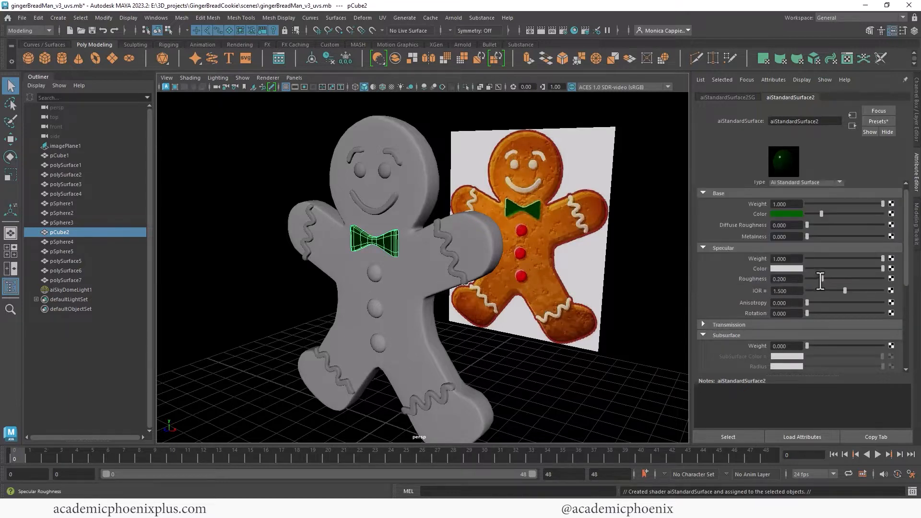
Assign a new aiStandardSurface material to the three body buttons and name it red_frosting_shader
{"action": "left_click", "coordinate": [377, 341]}
{"action": "left_click", "coordinate": [377, 307], "text": "shift"}
{"action": "left_click", "coordinate": [375, 269], "text": "shift"}
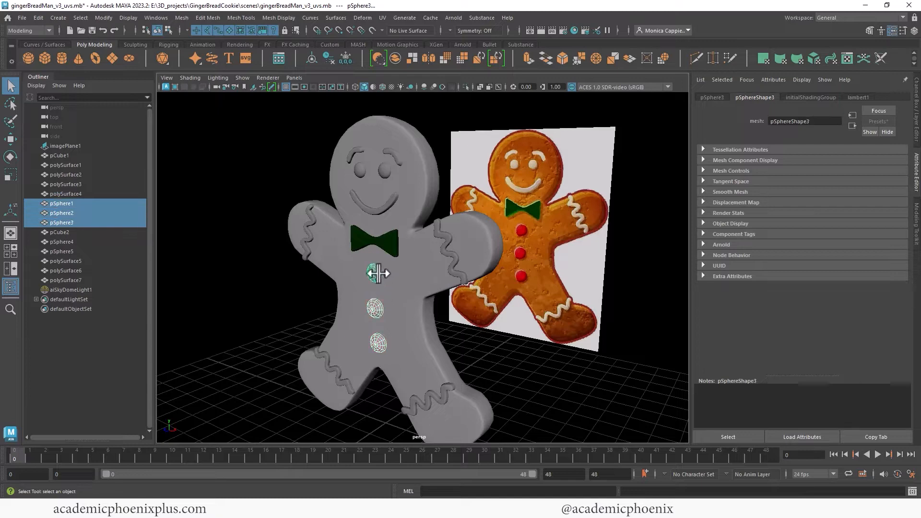
{"action": "right_click_drag", "start_coordinate": [379, 269], "coordinate": [373, 468]}
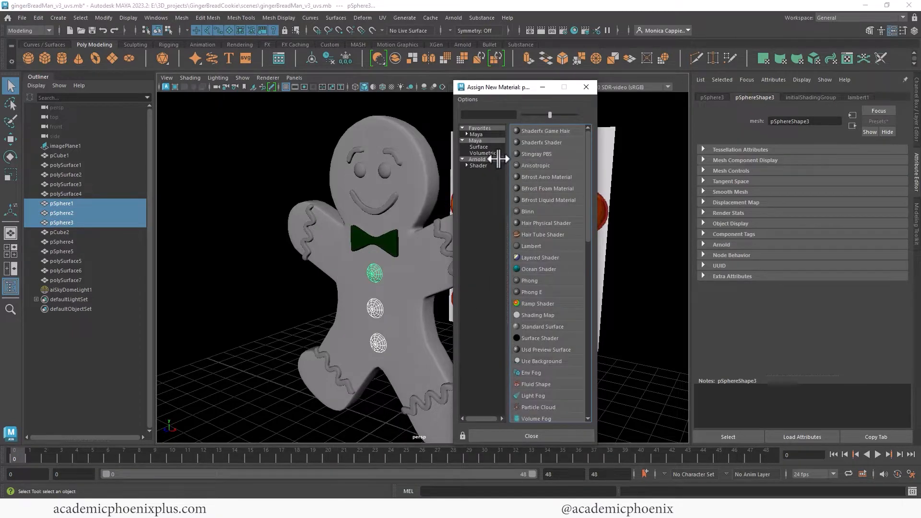
{"action": "left_click", "coordinate": [479, 162]}
{"action": "left_click", "coordinate": [564, 291]}
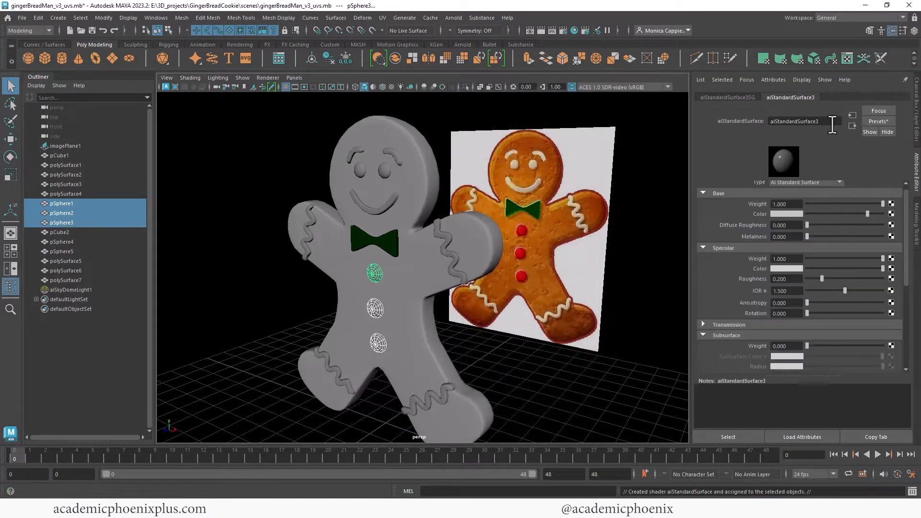
{"action": "left_click_drag", "start_coordinate": [832, 123], "coordinate": [707, 117]}
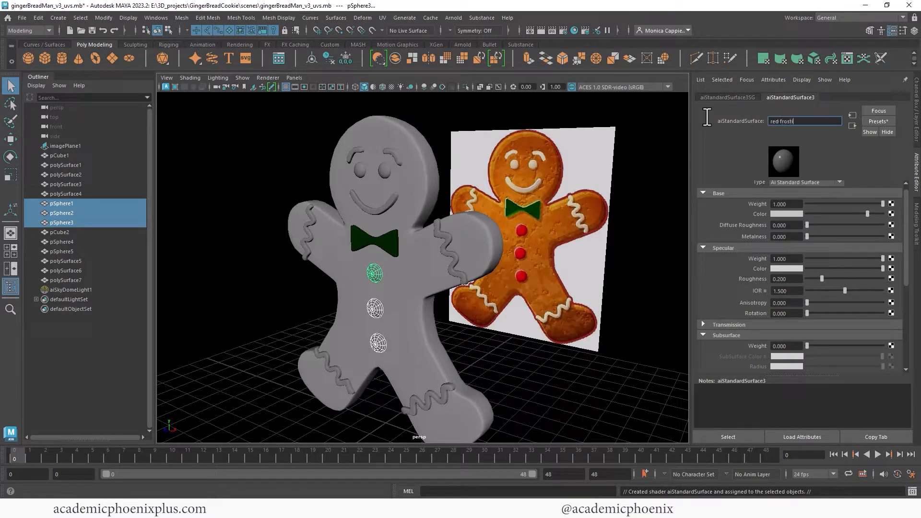
{"action": "type", "text": "red frosting shader"}
{"action": "key", "text": "Return"}
Set red_frosting_shader's base color to the red sampled from a button in the reference image
{"action": "left_click", "coordinate": [787, 214]}
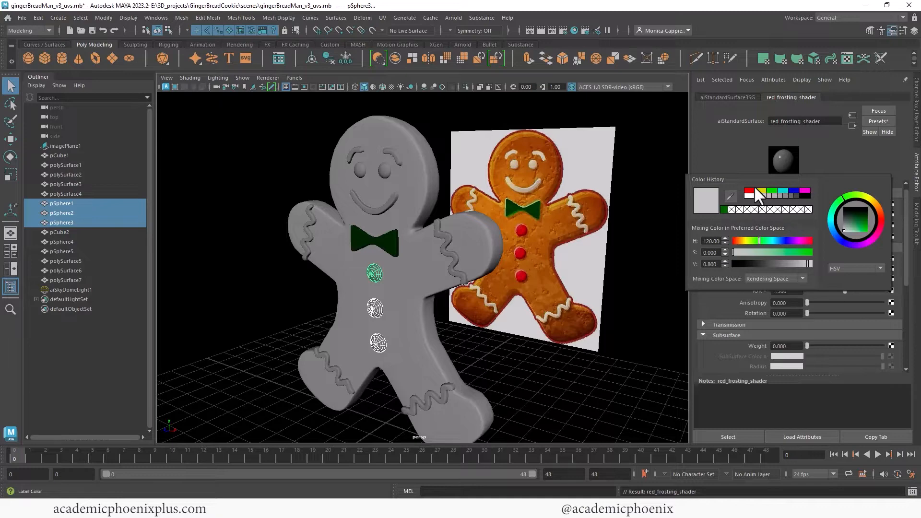
{"action": "left_click", "coordinate": [754, 190]}
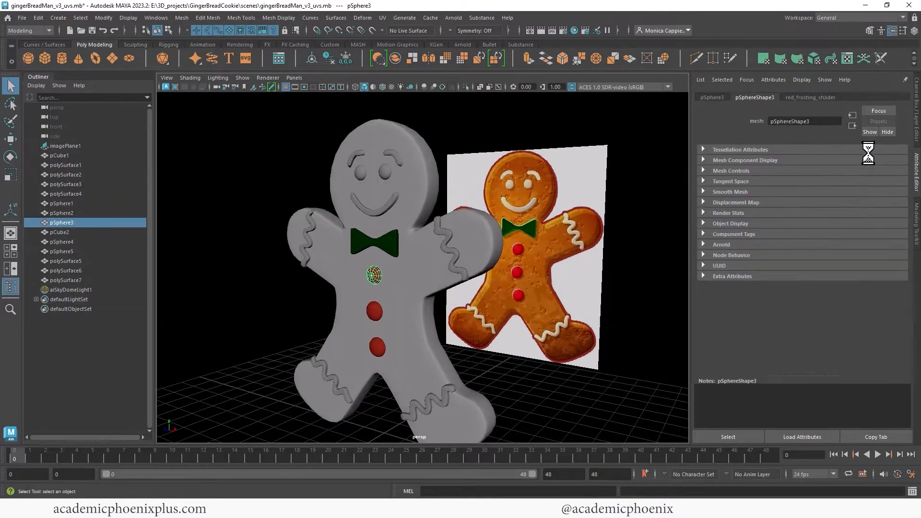
{"action": "left_click", "coordinate": [811, 98]}
{"action": "left_click", "coordinate": [798, 215]}
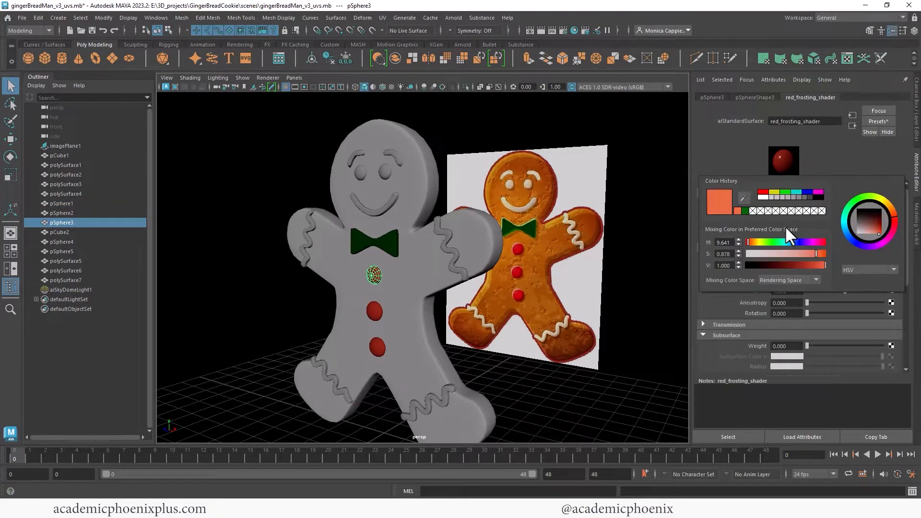
{"action": "left_click", "coordinate": [743, 198]}
{"action": "left_click", "coordinate": [521, 251]}
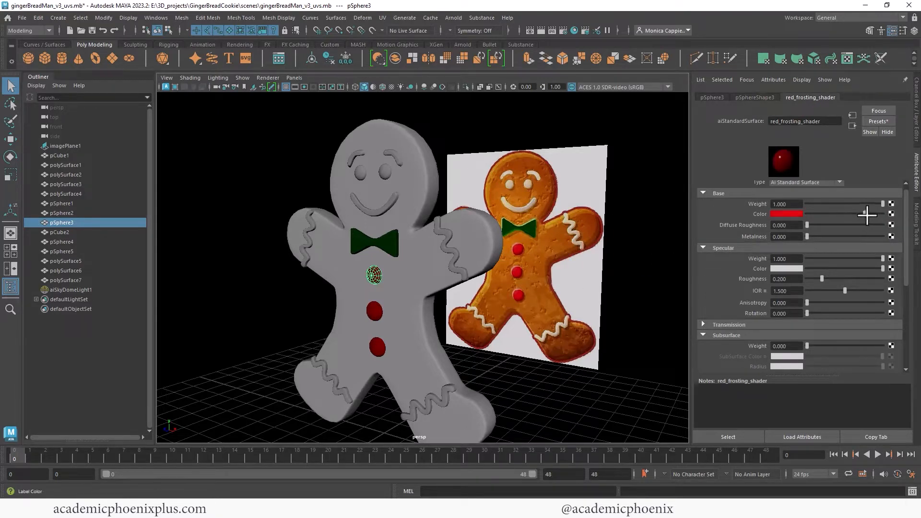
Render the scene in the Arnold RenderView and set red_frosting_shader's specular roughness to about 0.301
{"action": "left_click", "coordinate": [541, 30]}
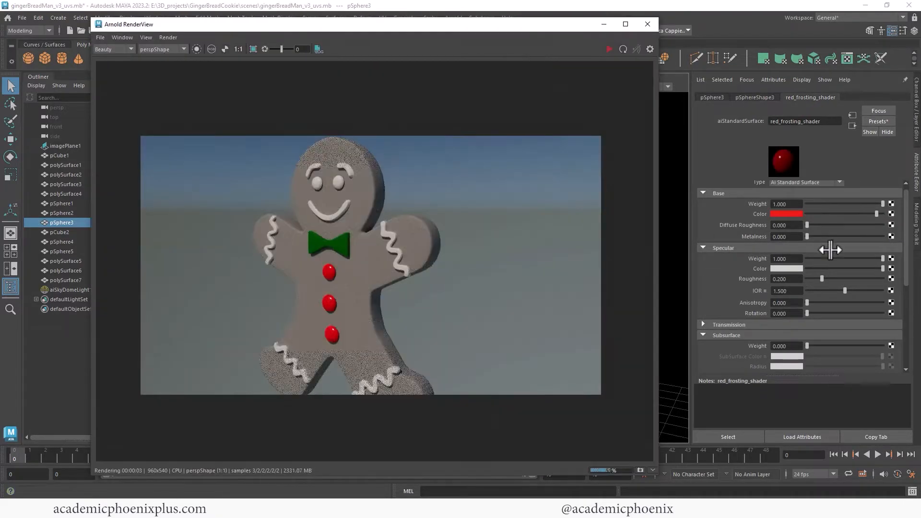
{"action": "left_click", "coordinate": [829, 278]}
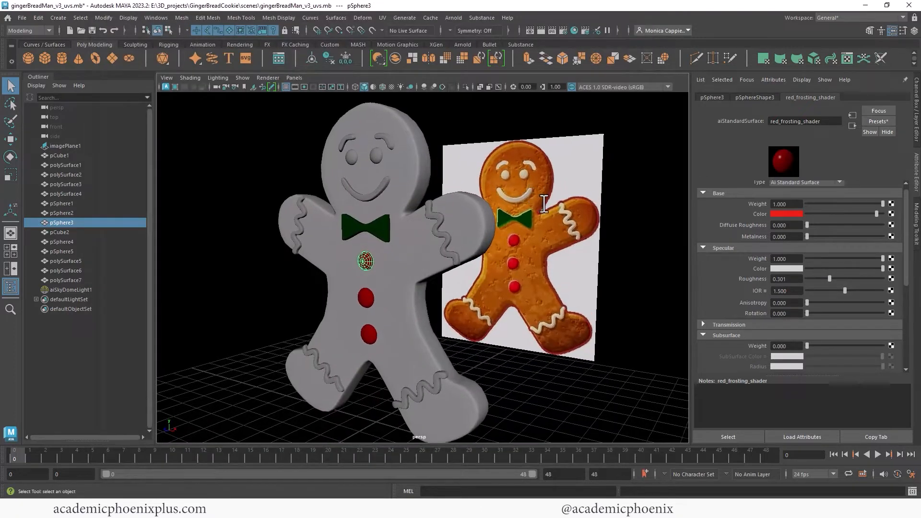
Assign a new aiStandardSurface material to the gingerbread body and name it bread_shader
{"action": "left_click_drag", "start_coordinate": [393, 240], "coordinate": [446, 244], "text": "alt"}
{"action": "right_click_drag", "start_coordinate": [446, 243], "coordinate": [452, 484]}
{"action": "left_click", "coordinate": [484, 165]}
{"action": "left_click", "coordinate": [578, 287]}
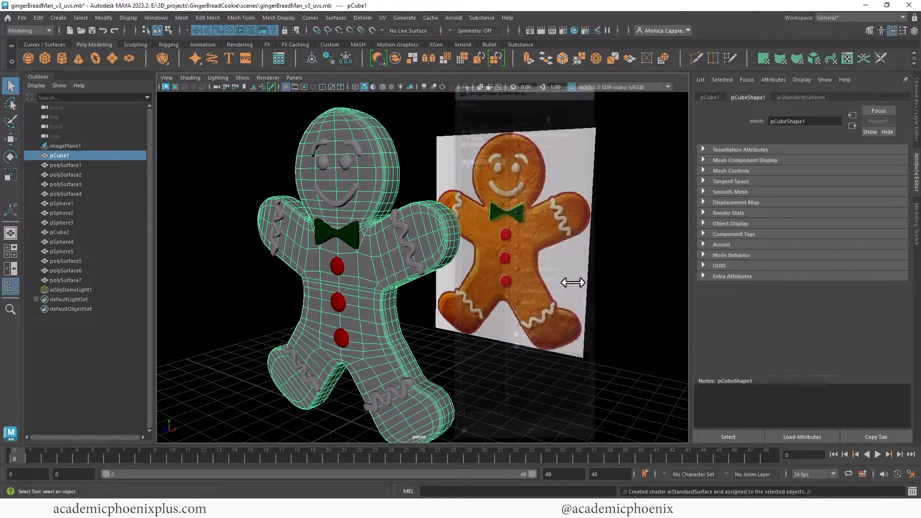
{"action": "type", "text": "bread"}
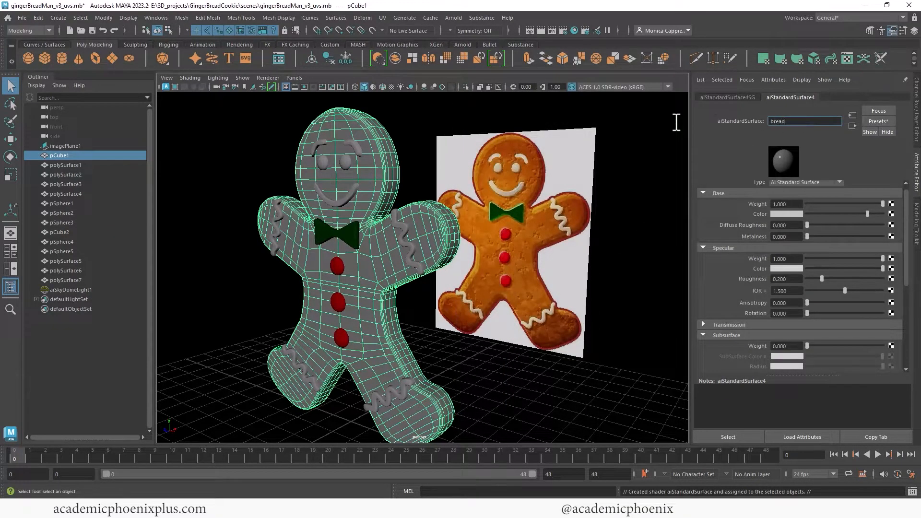
{"action": "type", "text": "_shader"}
{"action": "key", "text": "Return"}
Set bread_shader's base color to the orange-brown sampled from the reference cookie and brighten it slightly
{"action": "left_click", "coordinate": [790, 214]}
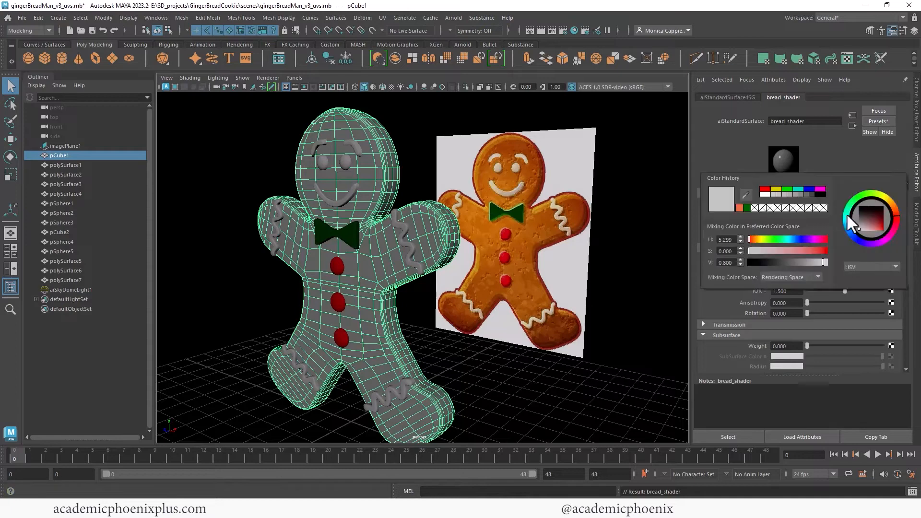
{"action": "left_click", "coordinate": [746, 195]}
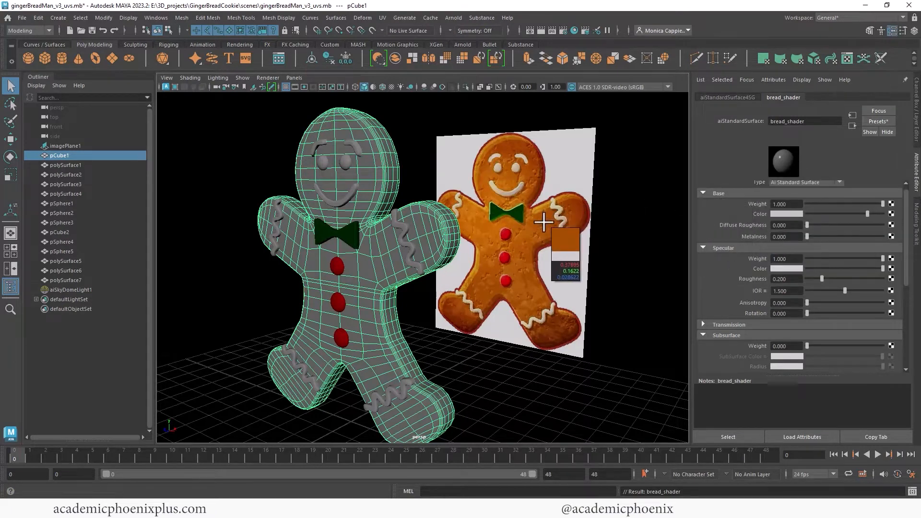
{"action": "left_click", "coordinate": [543, 221]}
{"action": "left_click_drag", "start_coordinate": [836, 214], "coordinate": [852, 214]}
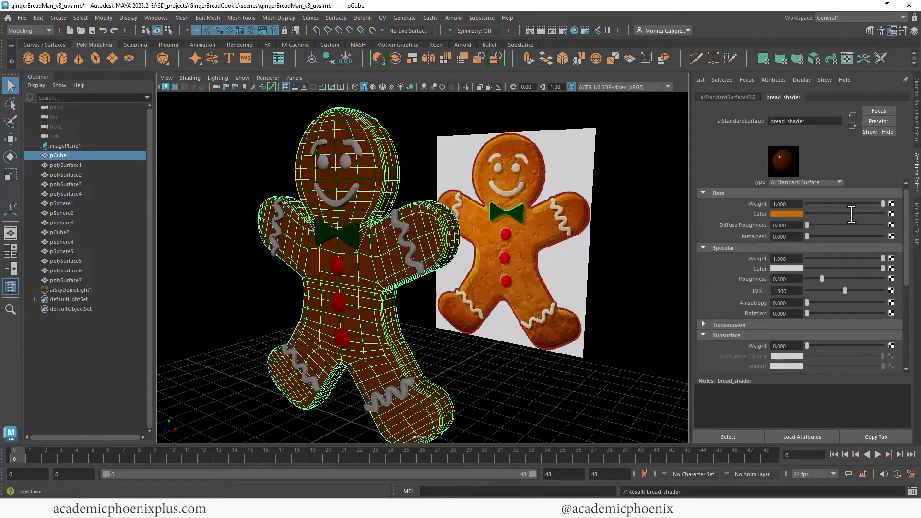
{"action": "left_click", "coordinate": [518, 296]}
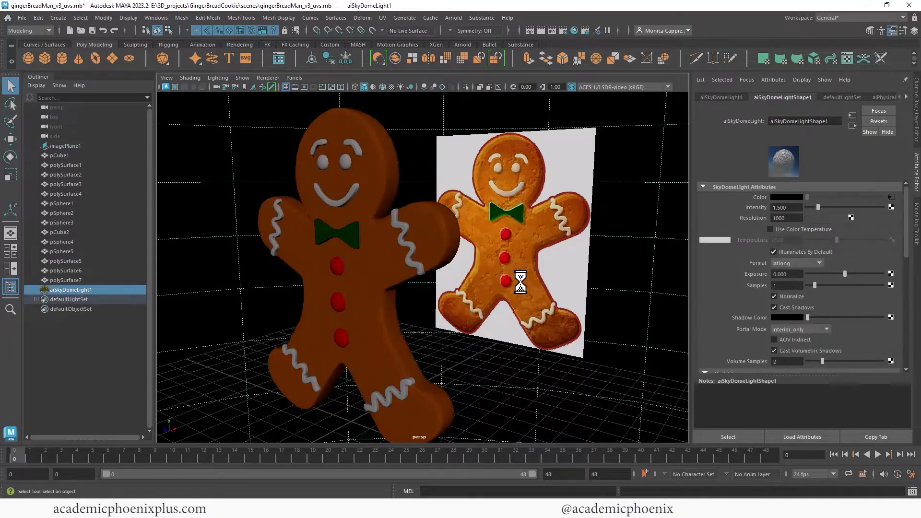
Render the scene in the Arnold RenderView and set bread_shader's specular roughness to about 0.436
{"action": "left_click", "coordinate": [541, 32]}
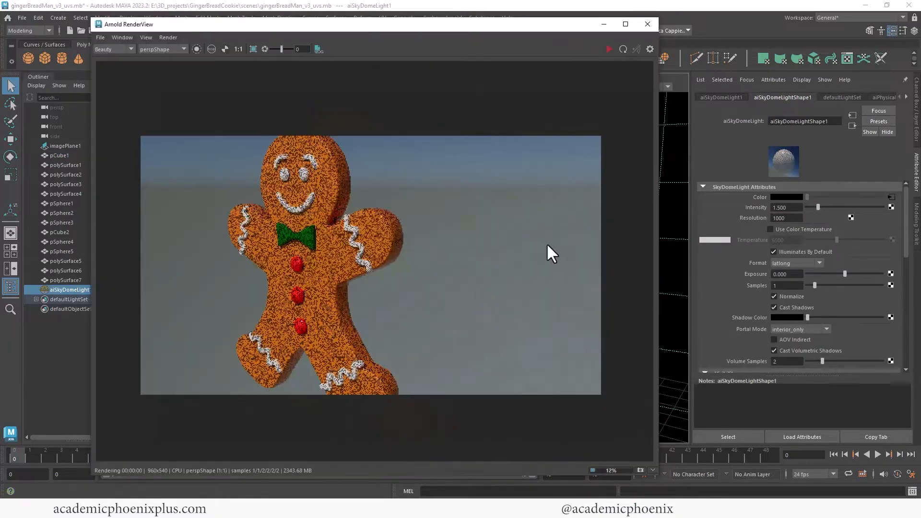
{"action": "left_click", "coordinate": [339, 183]}
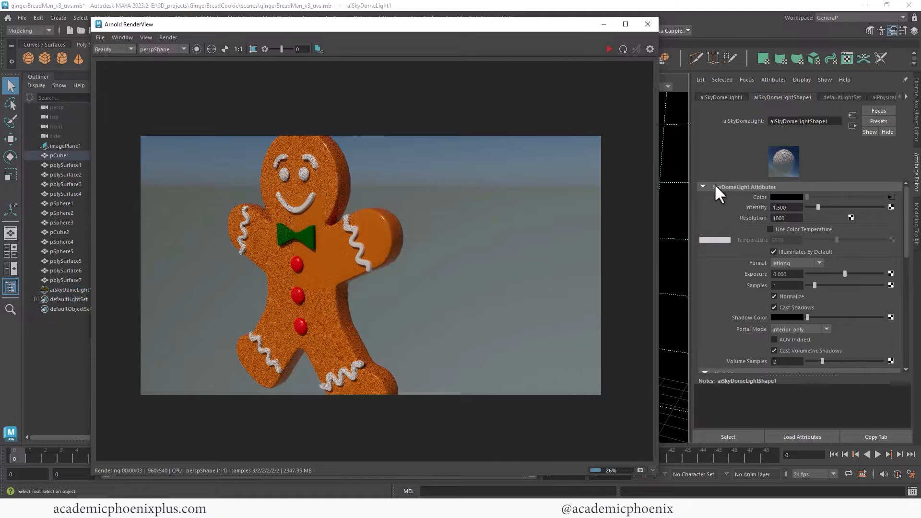
{"action": "left_click", "coordinate": [609, 48]}
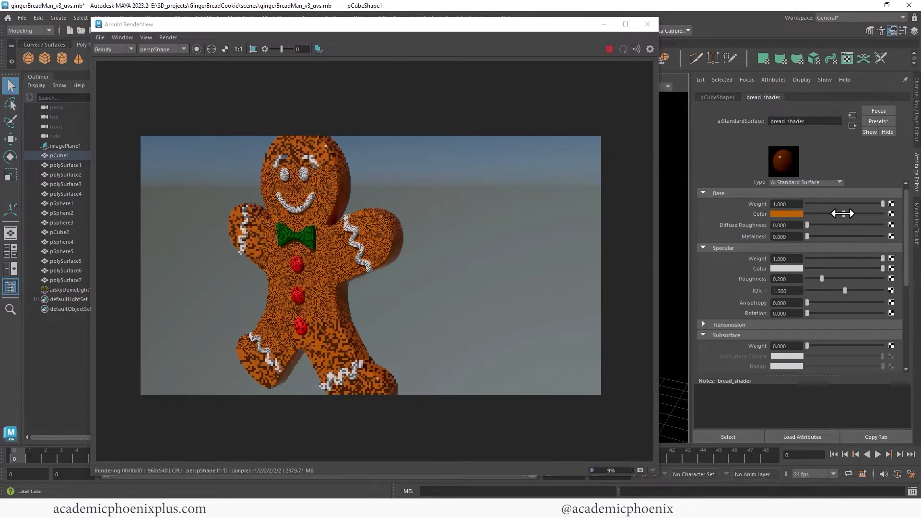
{"action": "left_click_drag", "start_coordinate": [823, 279], "coordinate": [840, 277]}
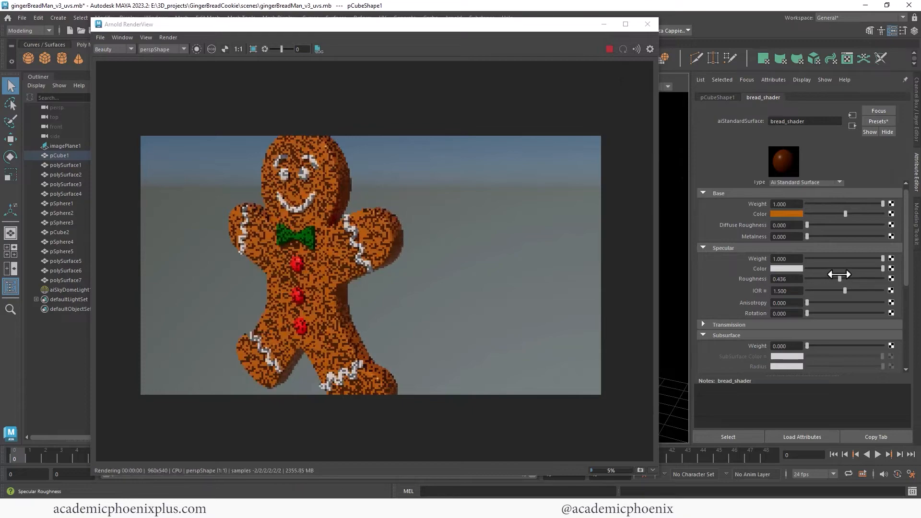
{"action": "left_click", "coordinate": [651, 24]}
{"action": "left_click_drag", "start_coordinate": [552, 261], "coordinate": [528, 269], "text": "alt"}
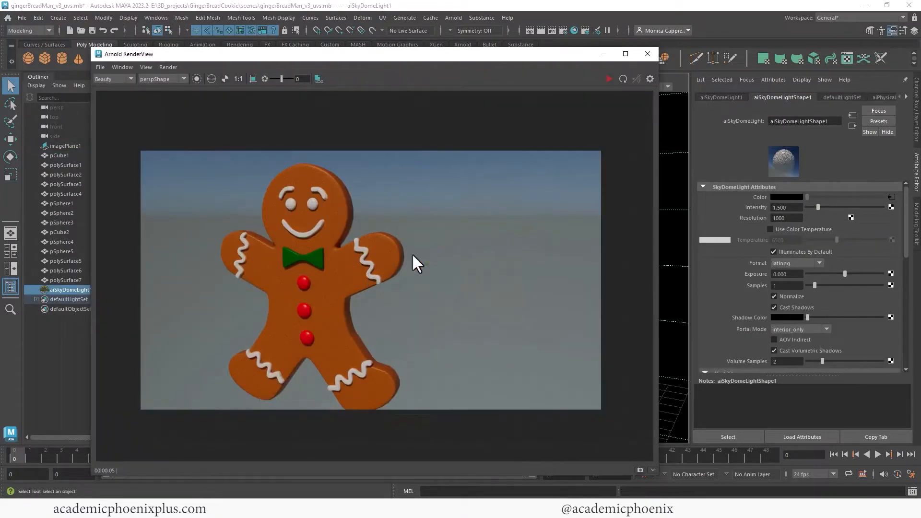
{"action": "left_click", "coordinate": [647, 53]}
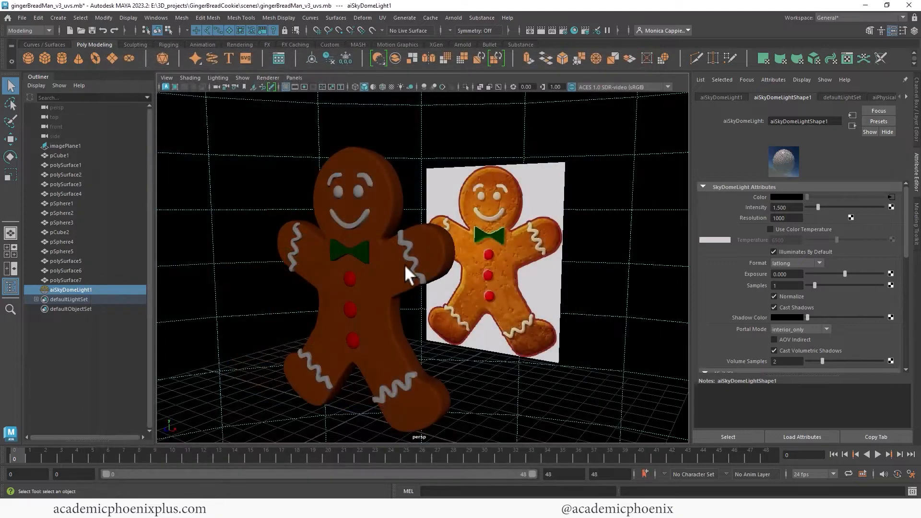
Map bread_shader's base color with an Arnold aiNoise texture and set its octaves to 6
{"action": "left_click", "coordinate": [427, 272]}
{"action": "left_click", "coordinate": [797, 98]}
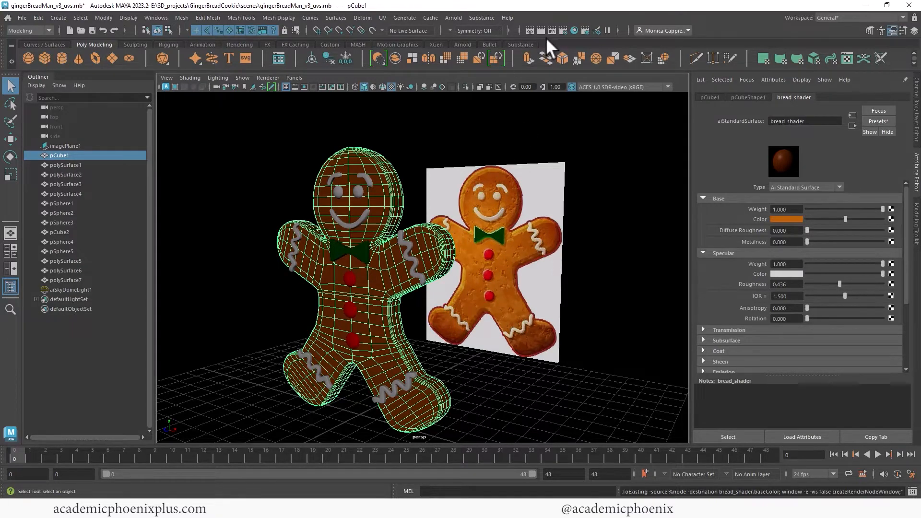
{"action": "left_click", "coordinate": [530, 30]}
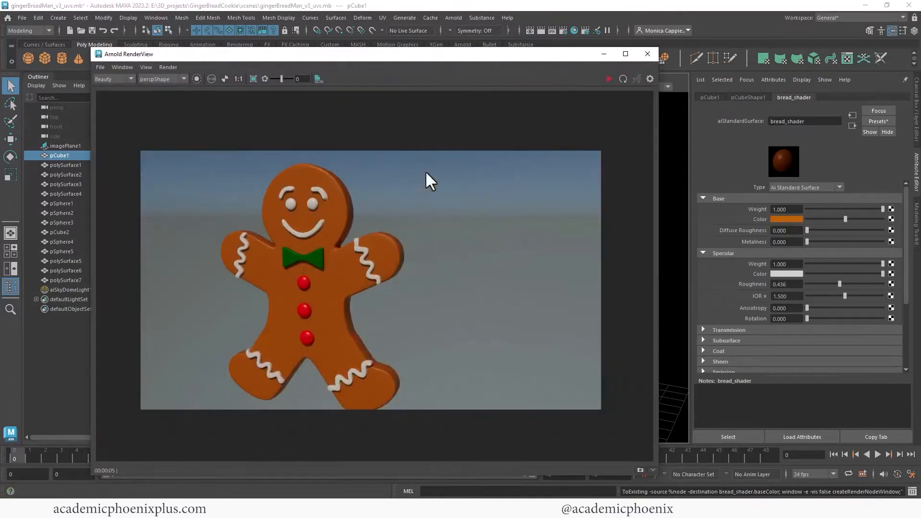
{"action": "left_click", "coordinate": [648, 54]}
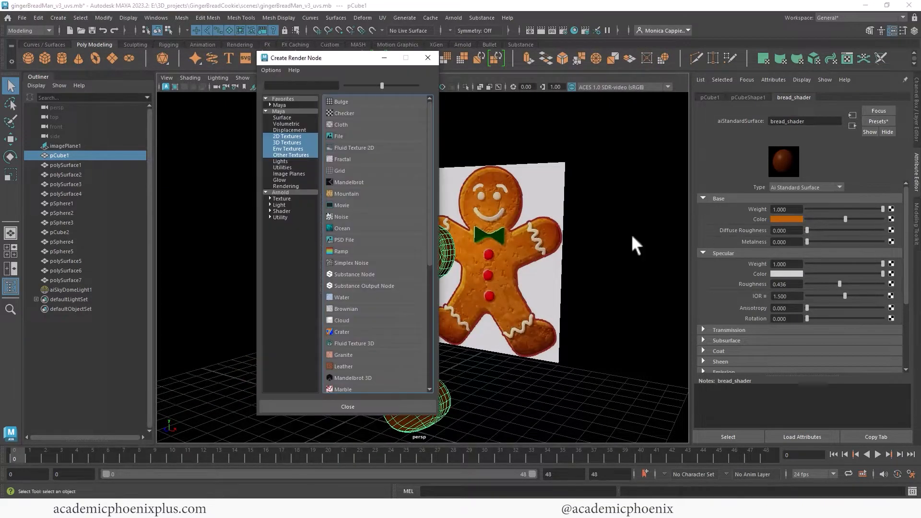
{"action": "left_click", "coordinate": [287, 192]}
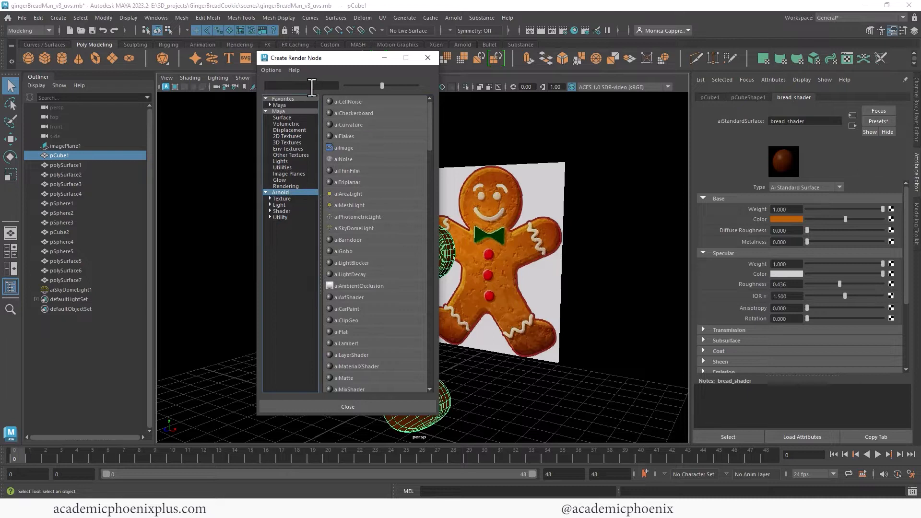
{"action": "left_click", "coordinate": [312, 86]}
{"action": "type", "text": "no"}
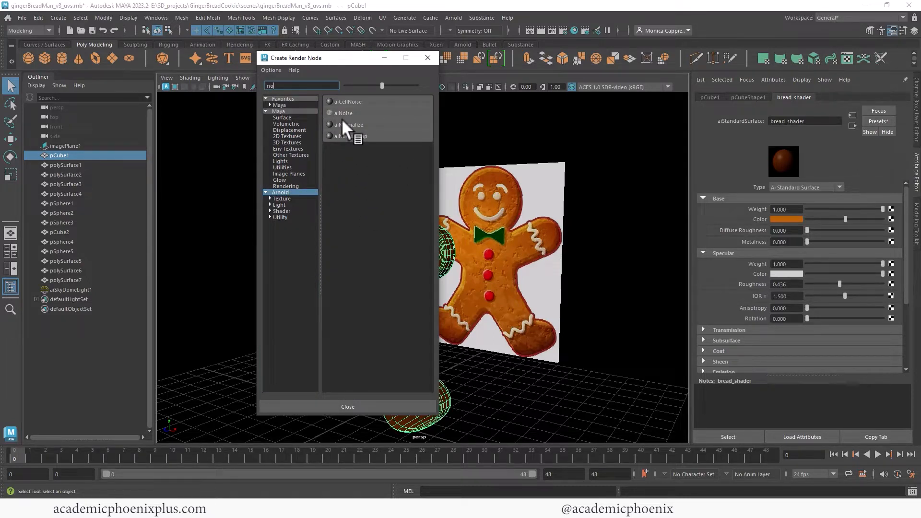
{"action": "left_click", "coordinate": [354, 116]}
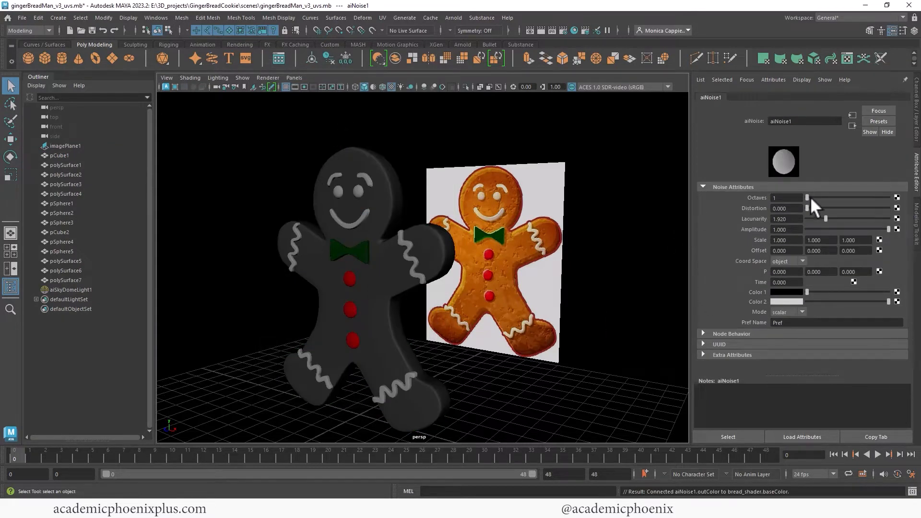
{"action": "left_click_drag", "start_coordinate": [808, 198], "coordinate": [864, 196]}
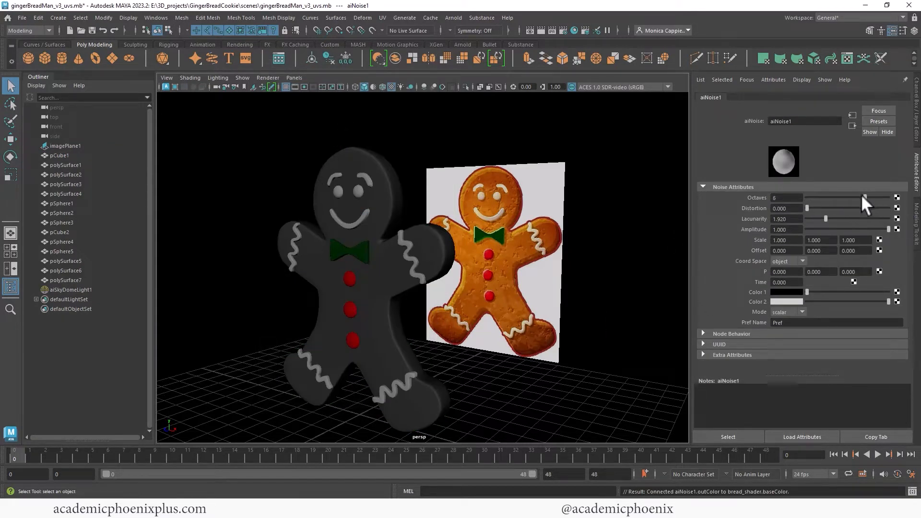
{"action": "left_click", "coordinate": [541, 31]}
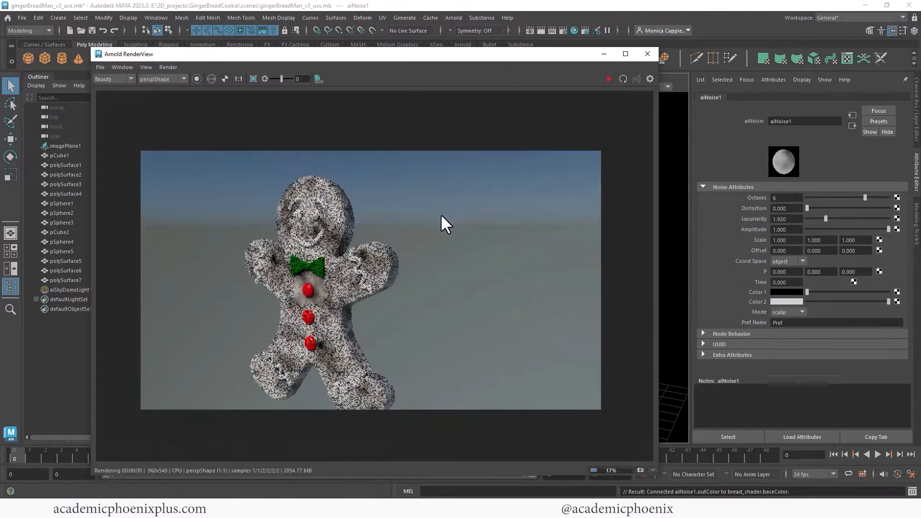
Set the aiNoise texture's Color 1 to a dark brown and Color 2 to a lighter orange-brown
{"action": "left_click", "coordinate": [785, 292]}
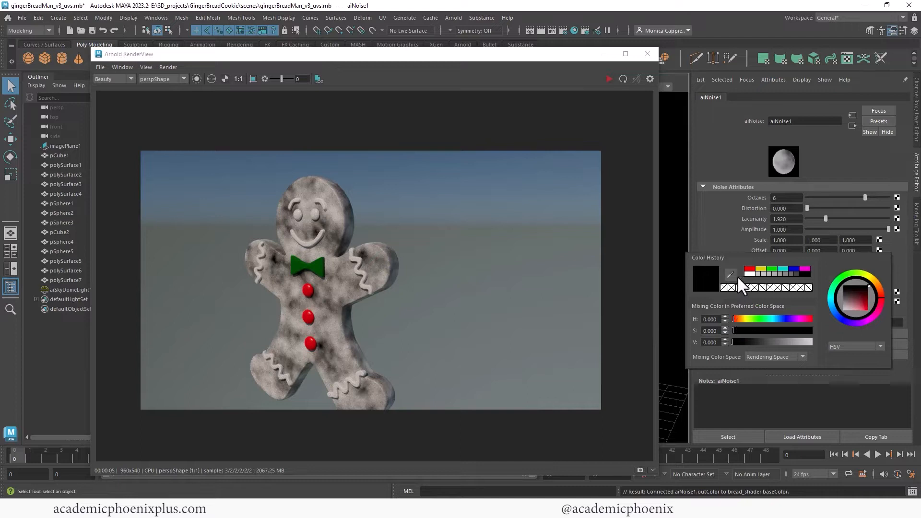
{"action": "left_click", "coordinate": [879, 283]}
{"action": "left_click_drag", "start_coordinate": [854, 298], "coordinate": [877, 297]}
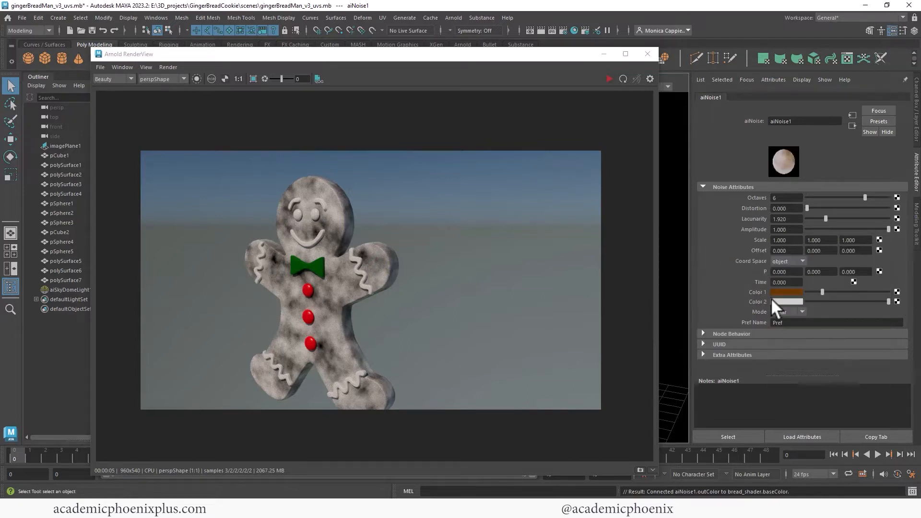
{"action": "left_click", "coordinate": [795, 301]}
{"action": "left_click", "coordinate": [734, 295]}
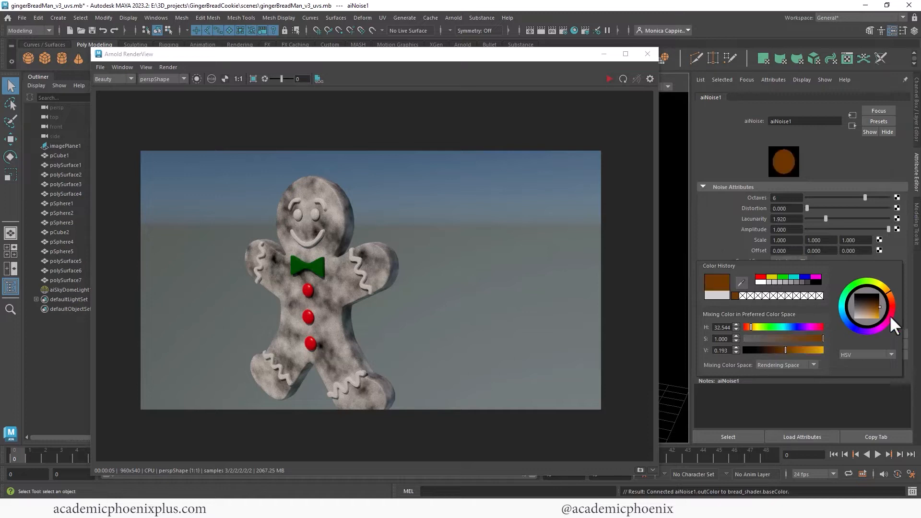
{"action": "left_click_drag", "start_coordinate": [877, 306], "coordinate": [874, 312]}
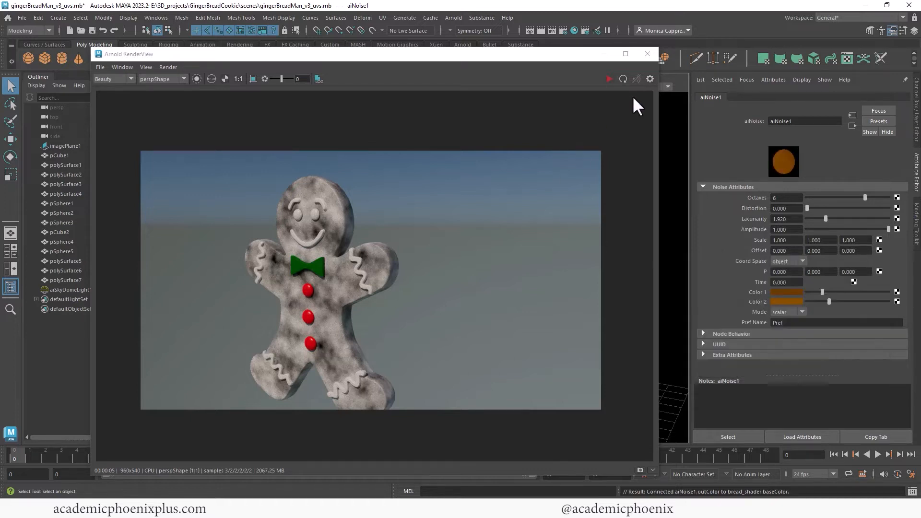
Brighten both aiNoise colors slightly against a live render and store a snapshot of the result
{"action": "left_click", "coordinate": [610, 81]}
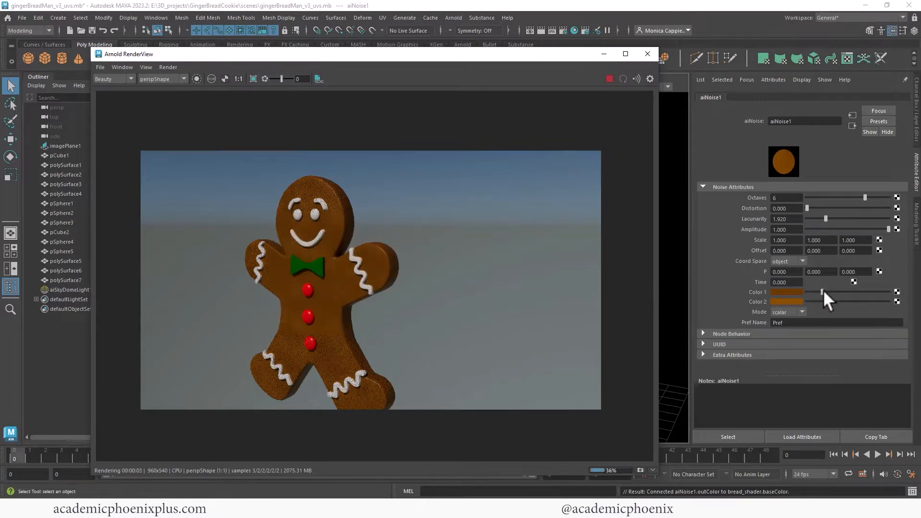
{"action": "left_click_drag", "start_coordinate": [824, 291], "coordinate": [838, 301]}
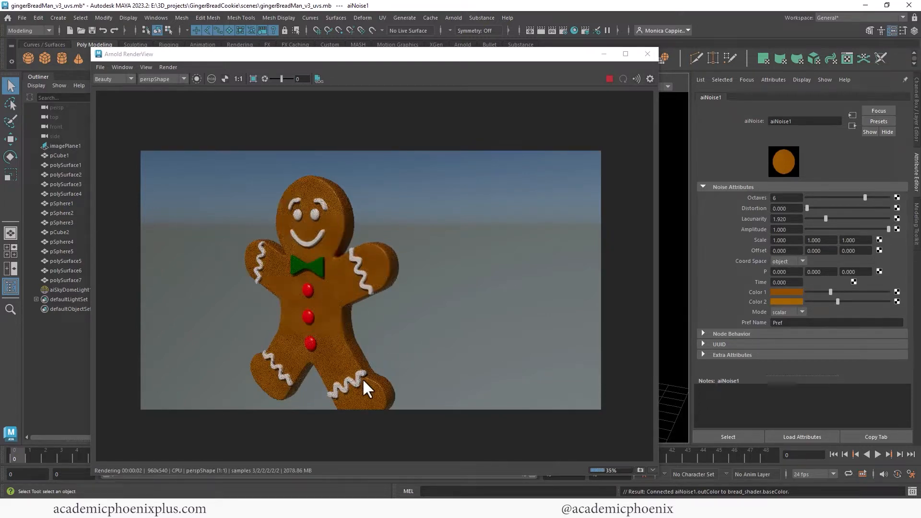
{"action": "left_click", "coordinate": [640, 470]}
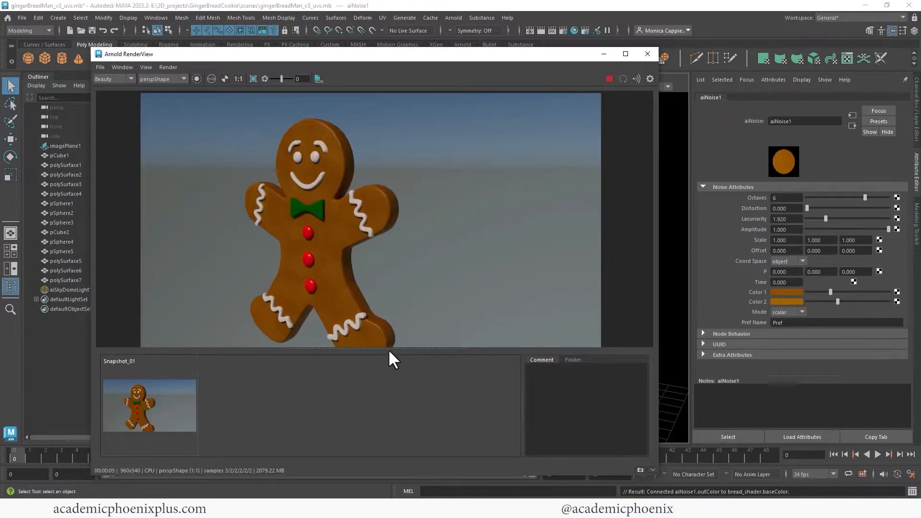
{"action": "left_click_drag", "start_coordinate": [389, 352], "coordinate": [391, 394]}
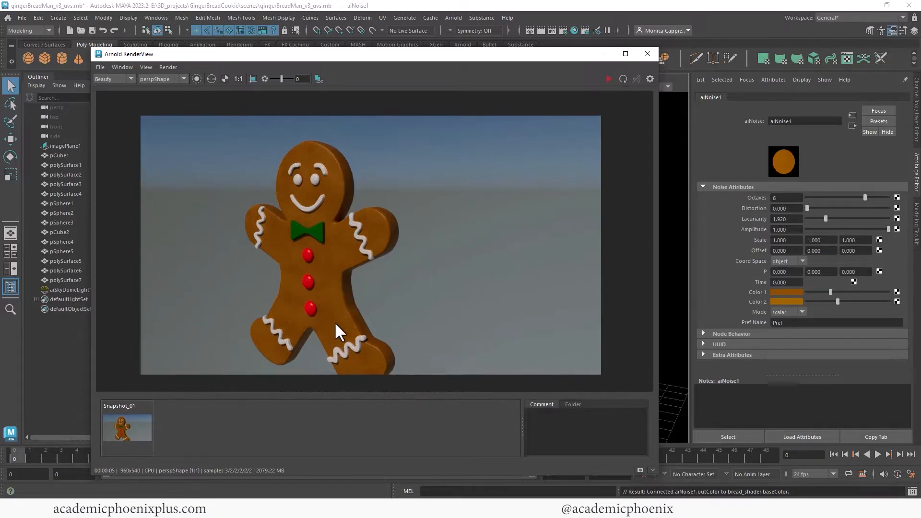
{"action": "left_click", "coordinate": [603, 53]}
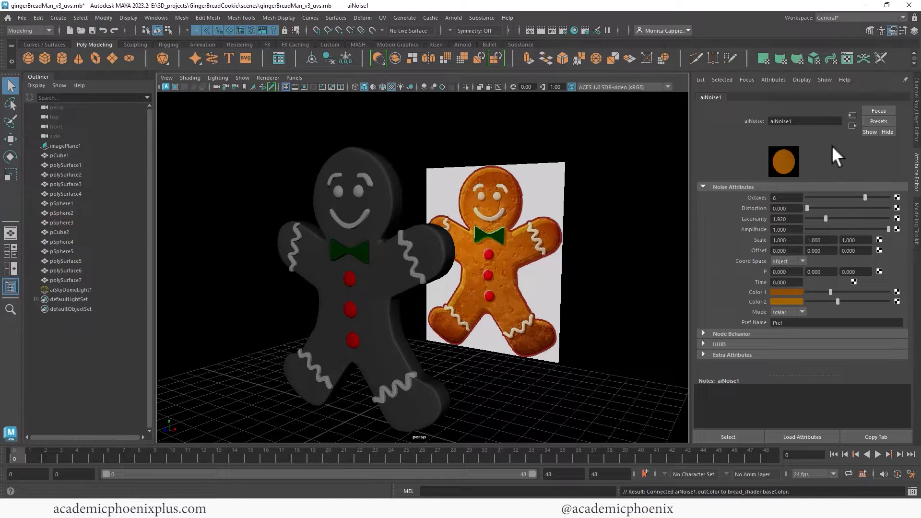
Add an Arnold aiCellNoise texture to bread_shader's bump mapping under its geometry attributes
{"action": "left_click", "coordinate": [853, 125]}
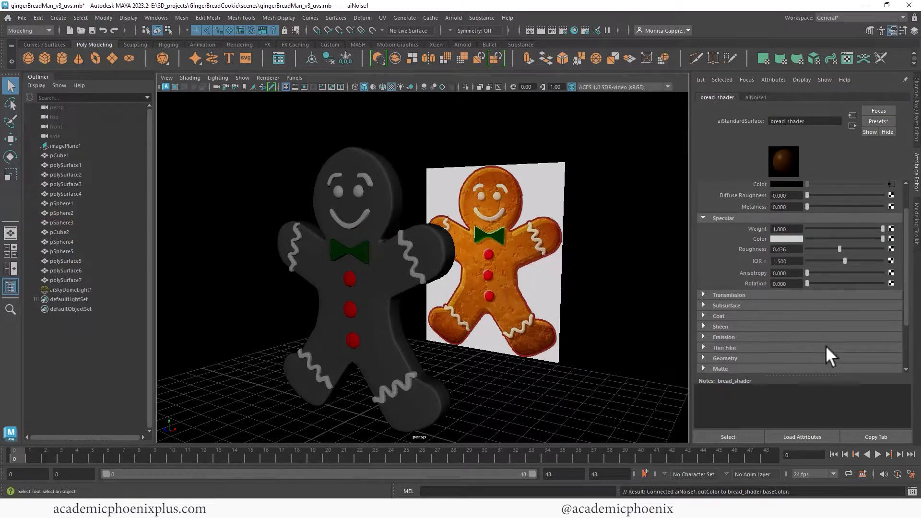
{"action": "left_click", "coordinate": [731, 358]}
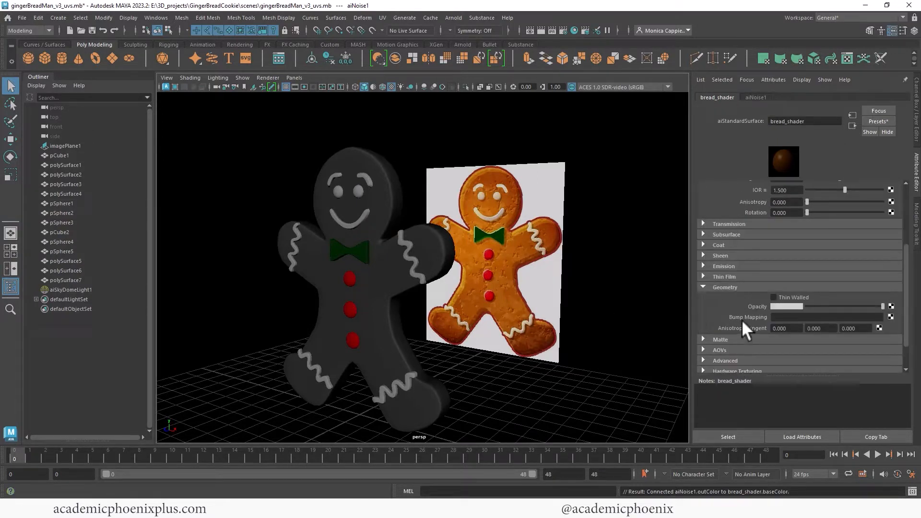
{"action": "left_click", "coordinate": [891, 317]}
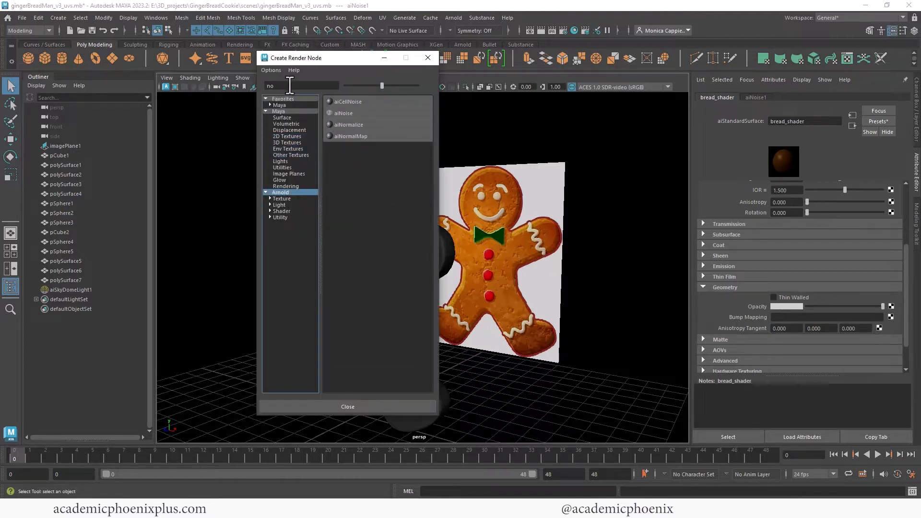
{"action": "left_click_drag", "start_coordinate": [288, 87], "coordinate": [262, 86]}
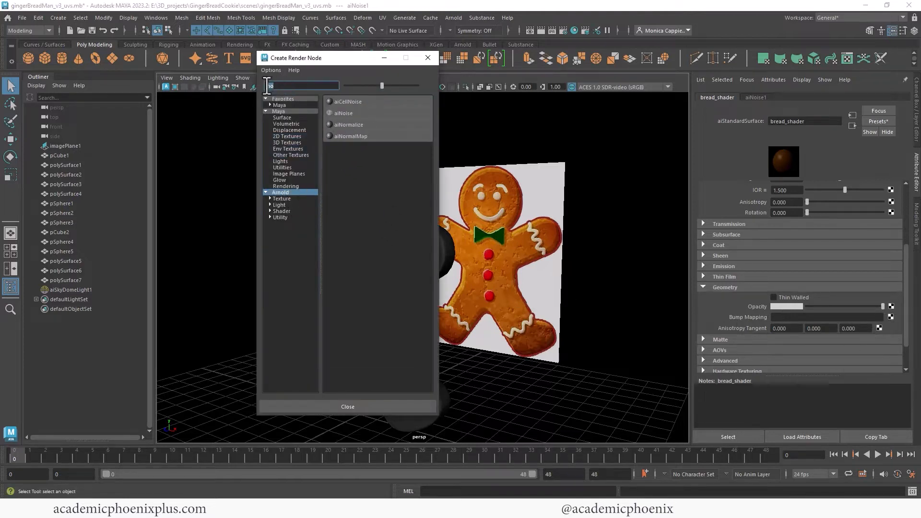
{"action": "left_click", "coordinate": [355, 102]}
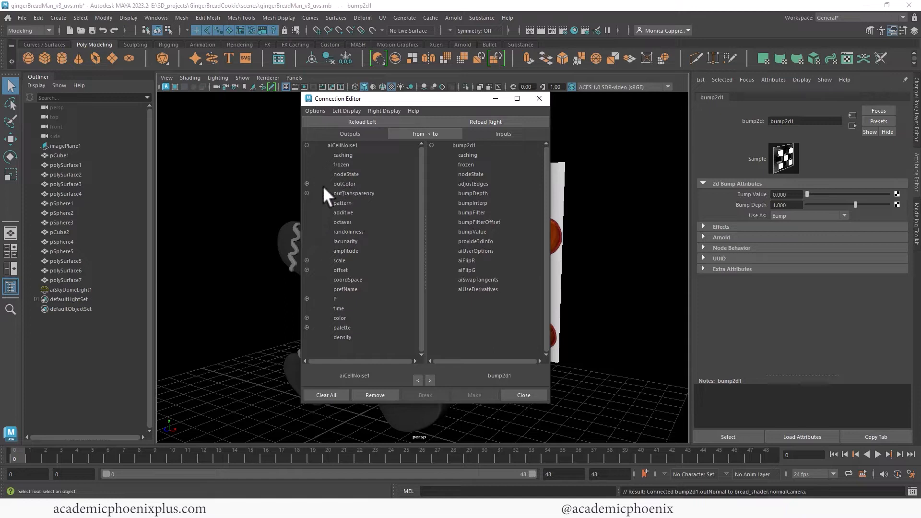
Connect the cell noise's outColorR output to the bump node's bumpValue input
{"action": "left_click", "coordinate": [307, 184]}
{"action": "left_click", "coordinate": [358, 194]}
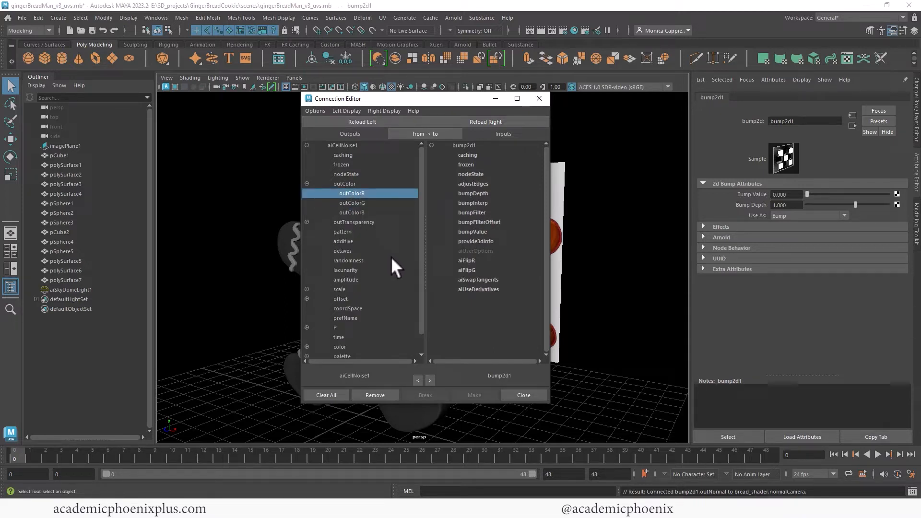
{"action": "left_click", "coordinate": [471, 232]}
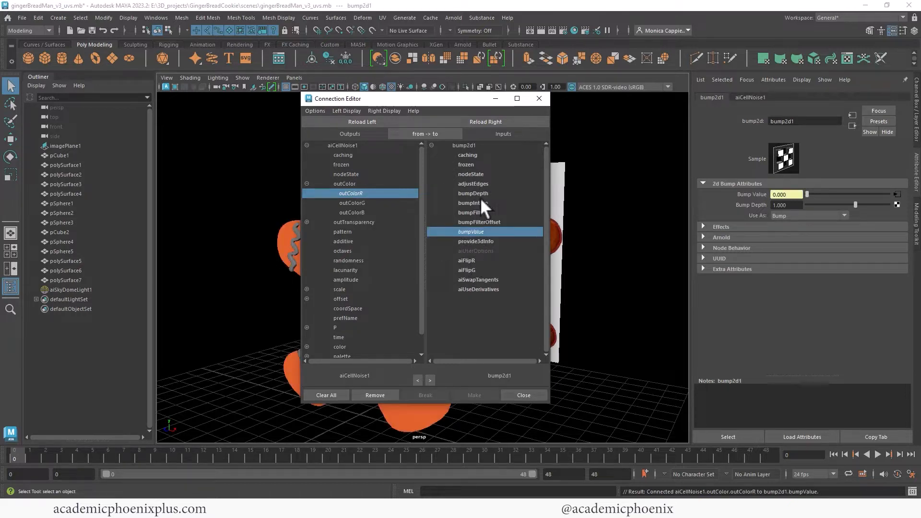
{"action": "left_click_drag", "start_coordinate": [456, 102], "coordinate": [513, 125]}
{"action": "left_click", "coordinate": [595, 120]}
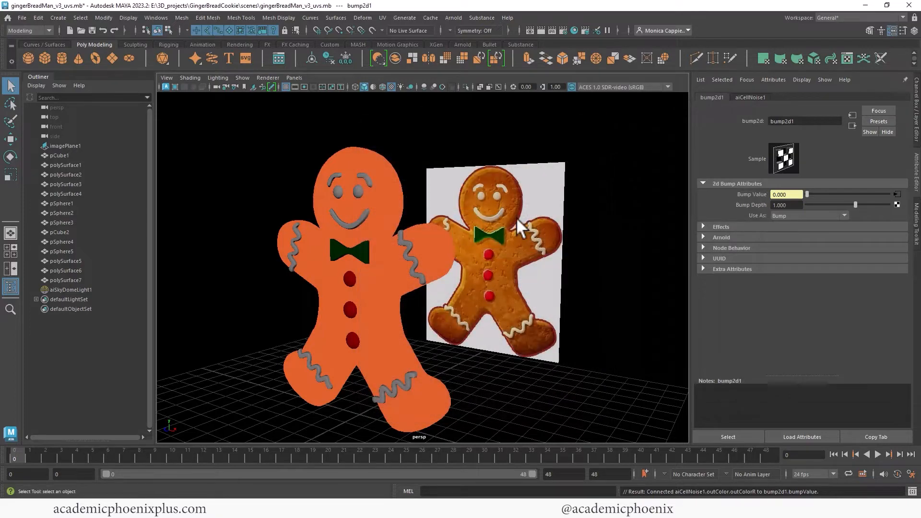
Set the cell noise's octaves to 8 and lacunarity to about 1.244 while checking the render
{"action": "left_click", "coordinate": [897, 194]}
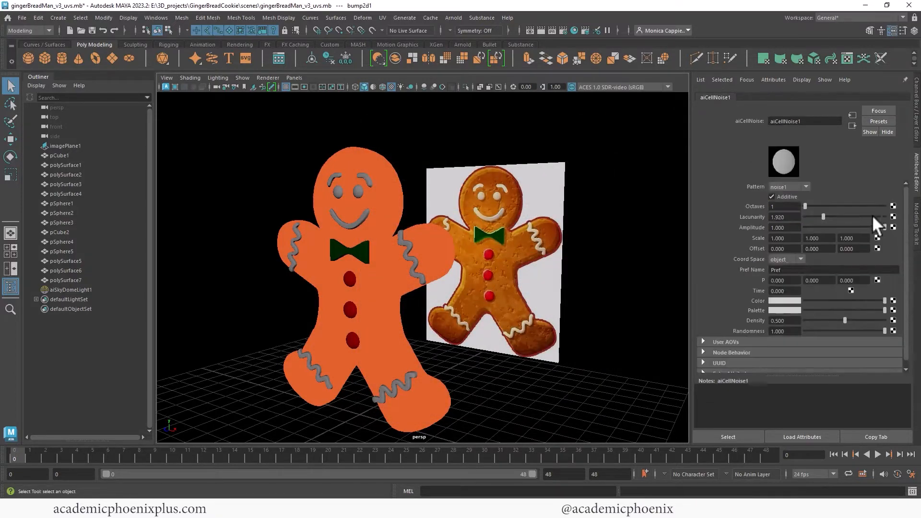
{"action": "left_click_drag", "start_coordinate": [806, 207], "coordinate": [893, 207]}
{"action": "key", "text": "alt+Tab"}
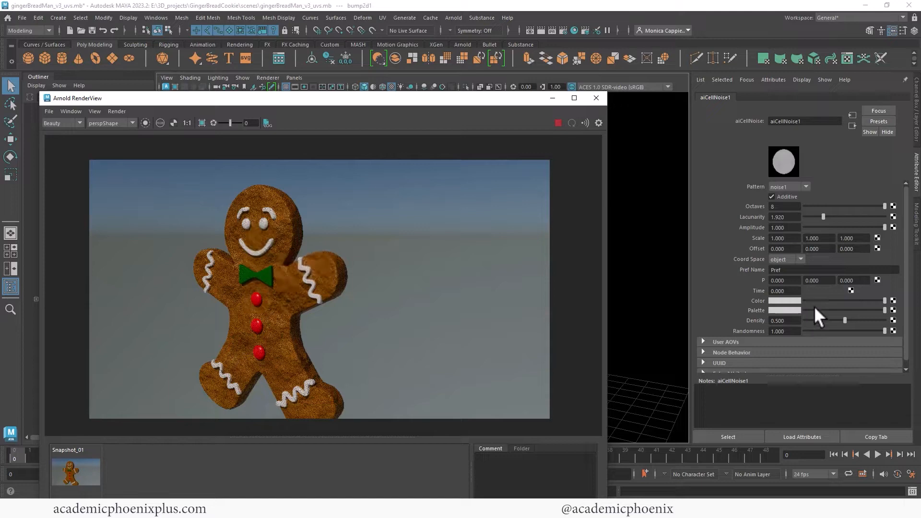
{"action": "left_click_drag", "start_coordinate": [823, 217], "coordinate": [810, 215]}
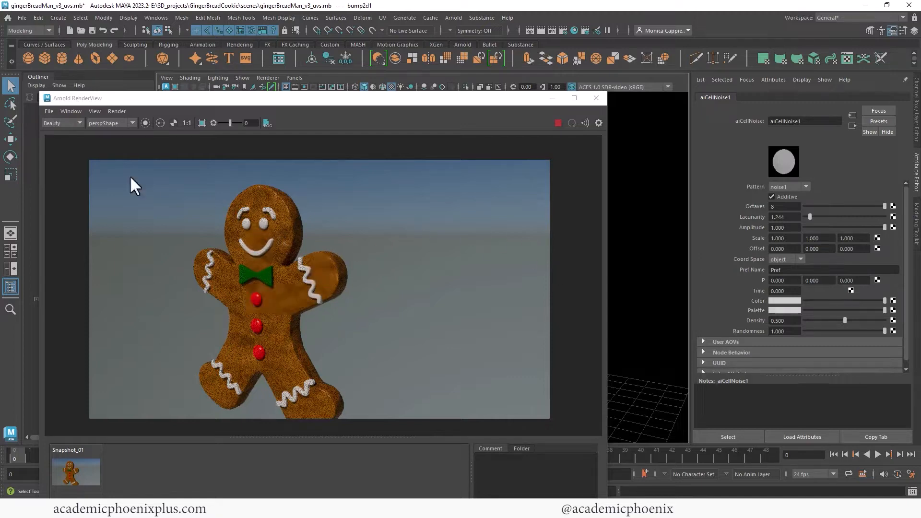
Open the Hypershade and close its Material Viewer and Property Editor panes
{"action": "left_click", "coordinate": [145, 123]}
{"action": "left_click", "coordinate": [574, 30]}
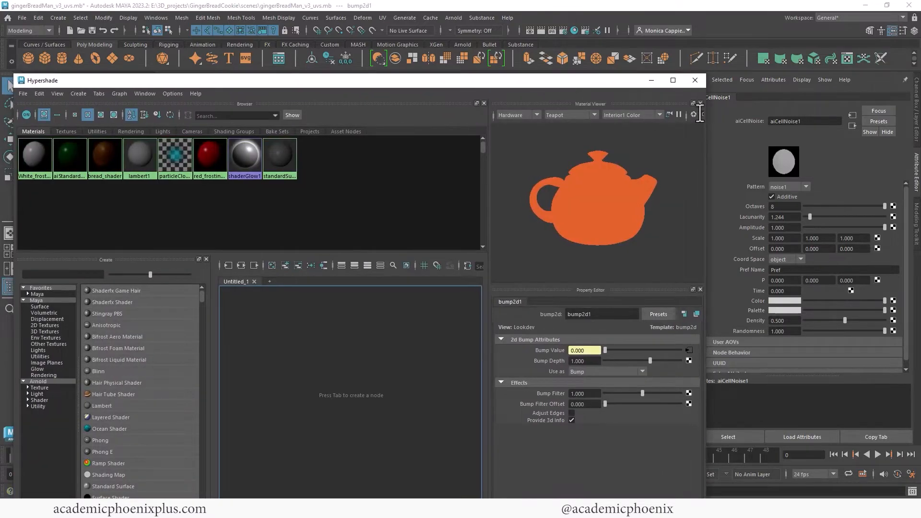
{"action": "left_click", "coordinate": [701, 103]}
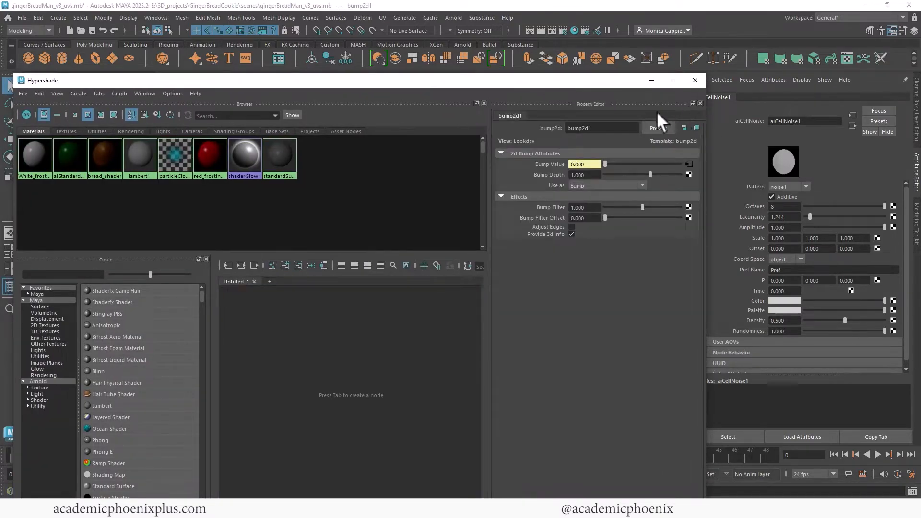
{"action": "left_click", "coordinate": [700, 103]}
Bring back the Arnold RenderView, move it aside, and close the Hypershade's Browser and Create panes
{"action": "left_click_drag", "start_coordinate": [331, 81], "coordinate": [364, 103]}
{"action": "left_click", "coordinate": [552, 32]}
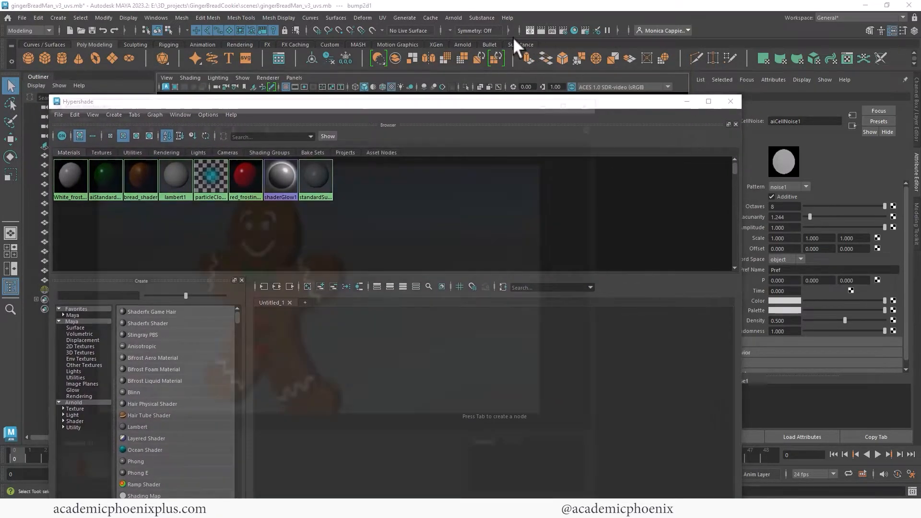
{"action": "left_click_drag", "start_coordinate": [445, 98], "coordinate": [637, 224]}
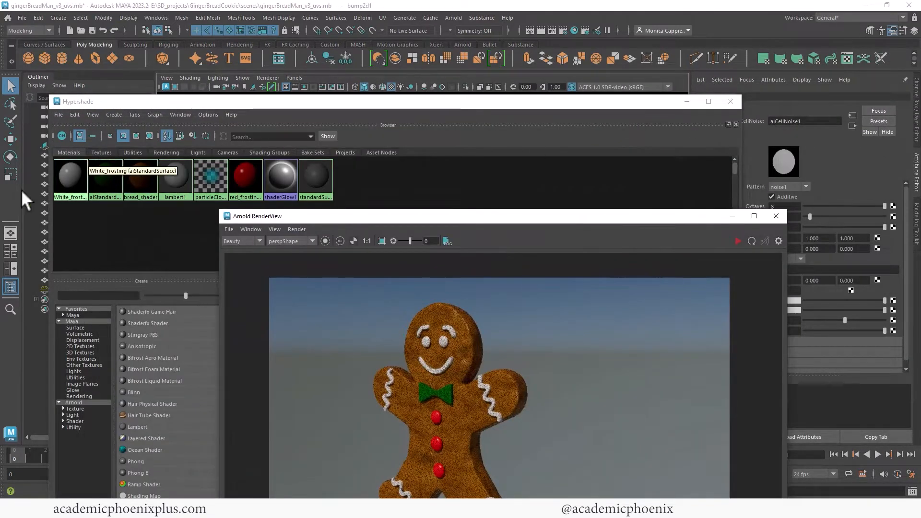
{"action": "left_click", "coordinate": [738, 123]}
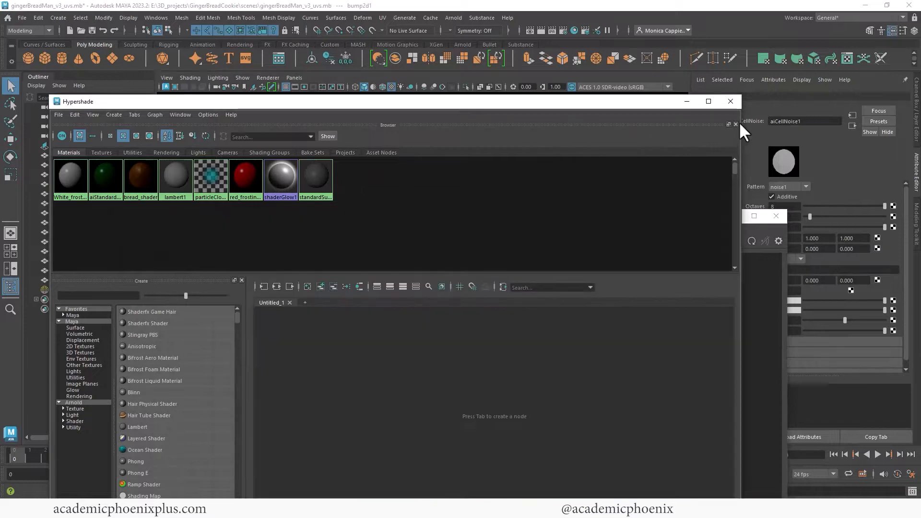
{"action": "left_click", "coordinate": [736, 124]}
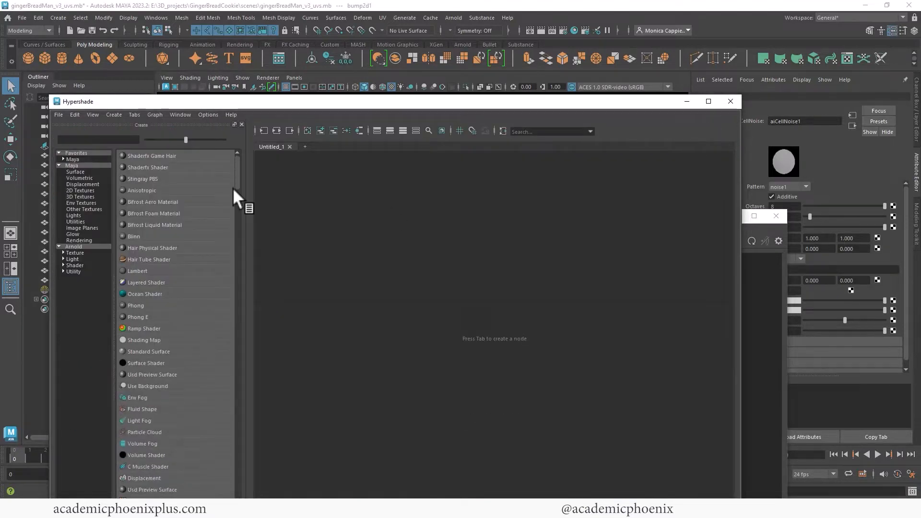
{"action": "left_click", "coordinate": [242, 124]}
{"action": "left_click", "coordinate": [241, 123]}
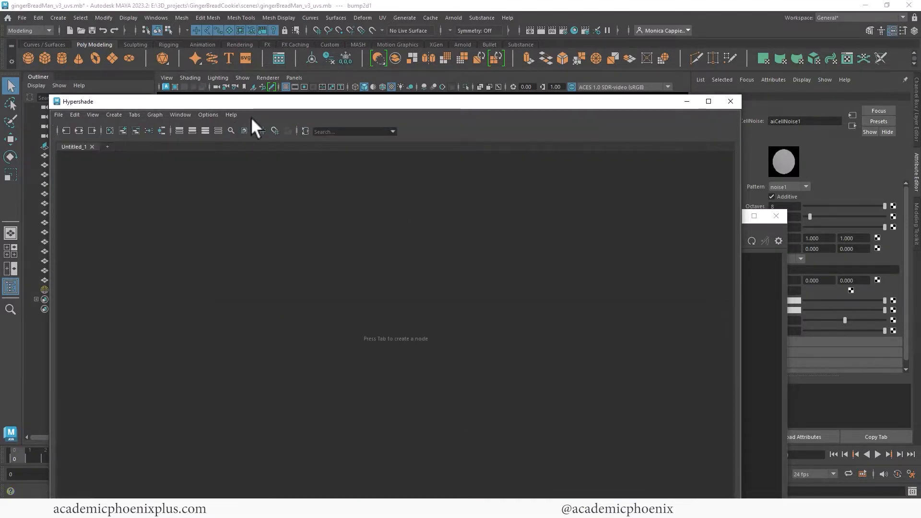
Dock the Hypershade beside the perspective viewport, hide the Outliner, and narrow the Hypershade pane
{"action": "left_click_drag", "start_coordinate": [295, 102], "coordinate": [121, 120]}
{"action": "left_click", "coordinate": [12, 288]}
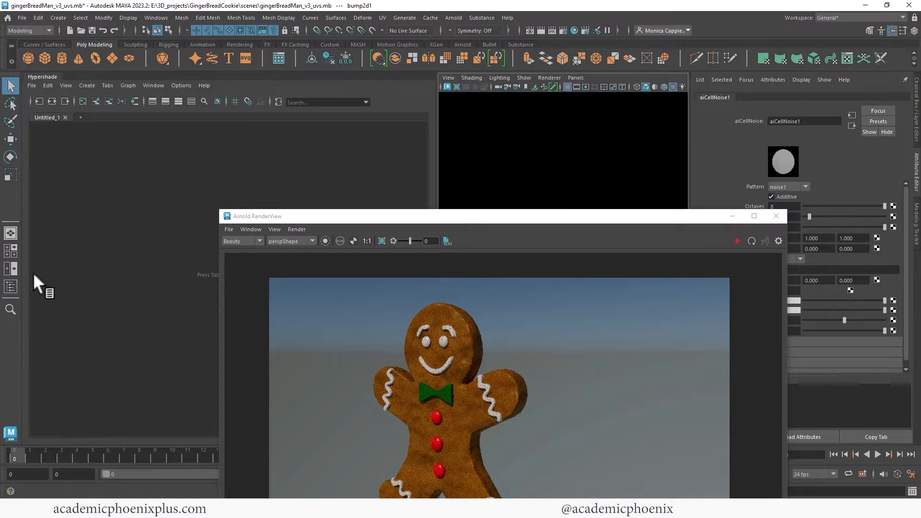
{"action": "left_click_drag", "start_coordinate": [437, 170], "coordinate": [297, 172]}
Dock the Arnold RenderView above the perspective viewport and frame the gingerbread man's upper body in its enlarged image area
{"action": "left_click_drag", "start_coordinate": [353, 220], "coordinate": [415, 76]}
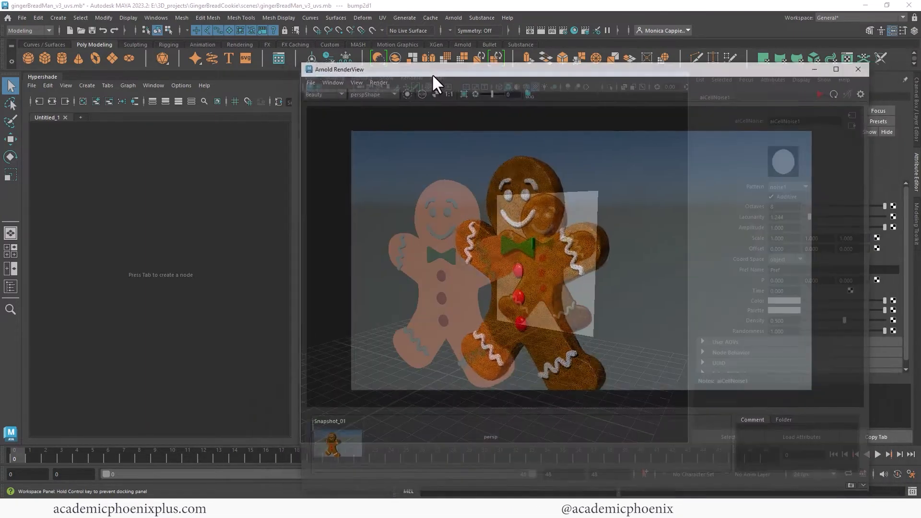
{"action": "left_click_drag", "start_coordinate": [432, 74], "coordinate": [437, 70]}
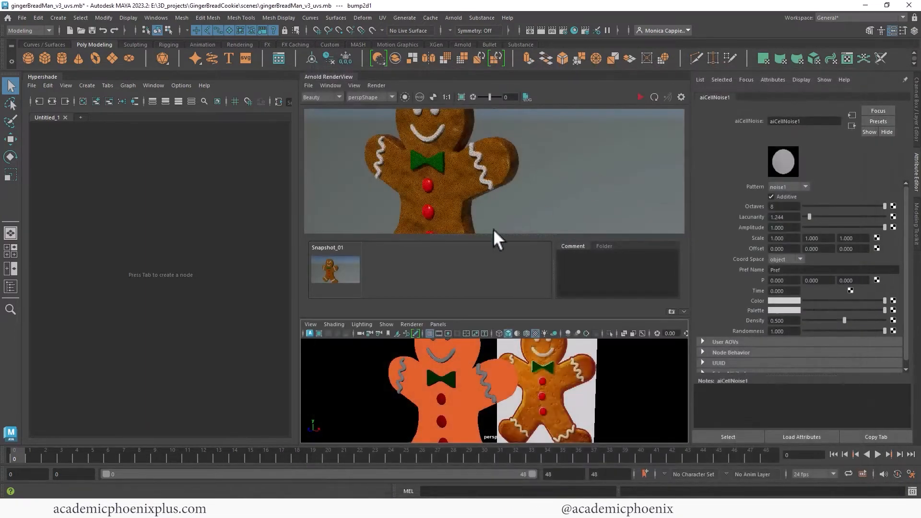
{"action": "left_click_drag", "start_coordinate": [425, 236], "coordinate": [426, 255]}
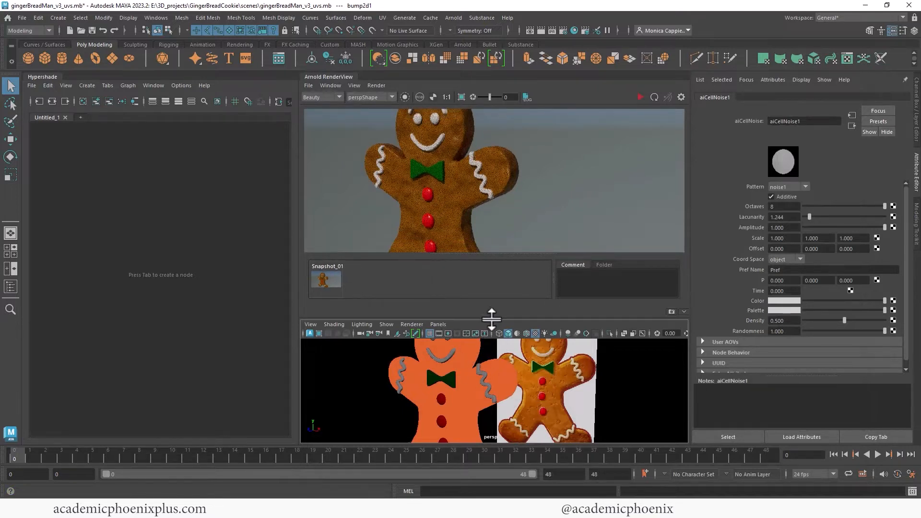
{"action": "middle_click_drag", "start_coordinate": [439, 162], "coordinate": [459, 187]}
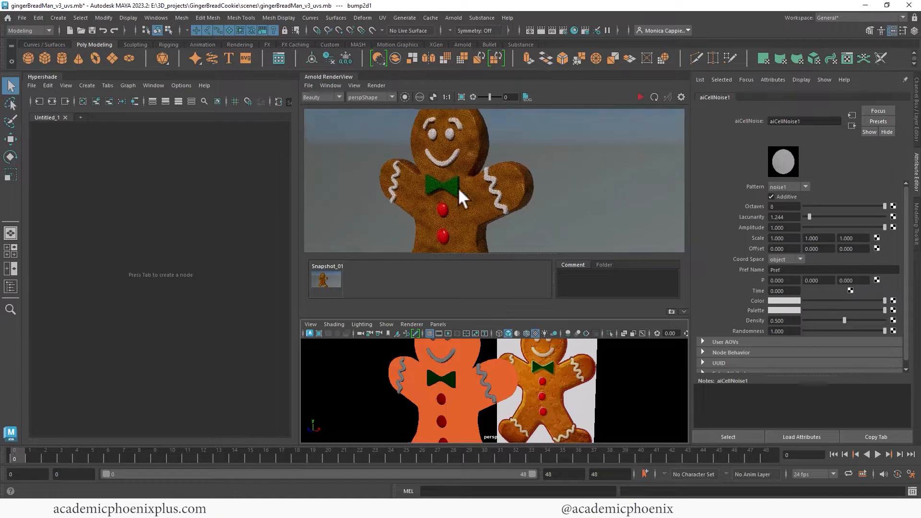
Graph the gingerbread body's bread_shader network in the Hypershade and inspect its aiCellNoise1 and bump2d1 nodes
{"action": "left_click", "coordinate": [135, 100]}
{"action": "scroll", "coordinate": [166, 184], "scroll_direction": "up", "scroll_amount": 5}
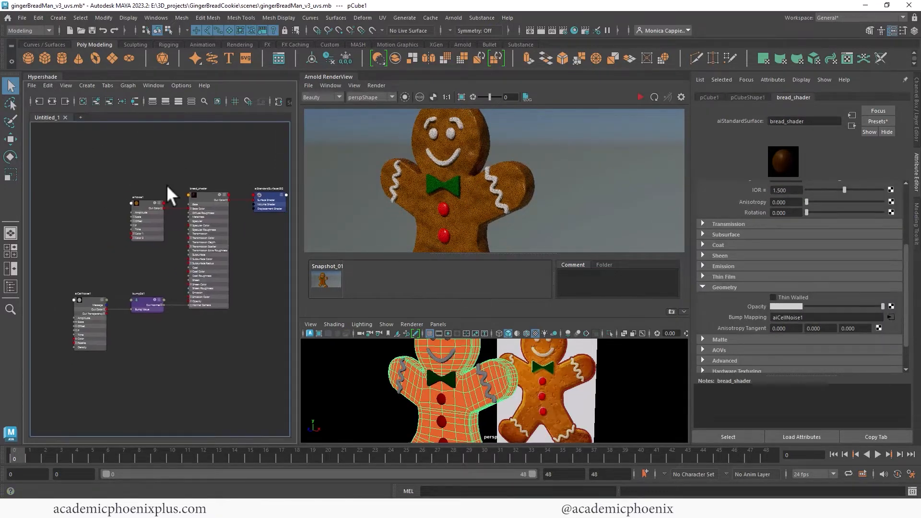
{"action": "left_click", "coordinate": [103, 307]}
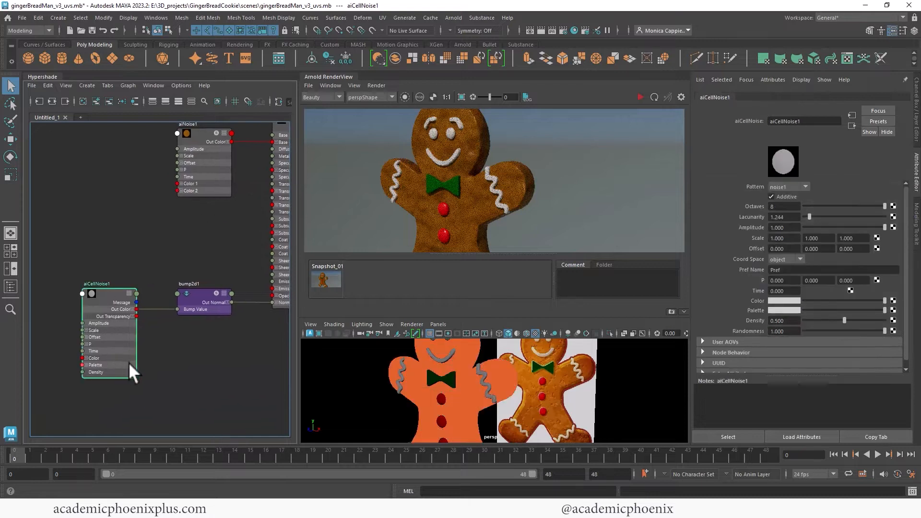
{"action": "left_click", "coordinate": [210, 301]}
{"action": "middle_click_drag", "start_coordinate": [191, 298], "coordinate": [157, 304], "text": "alt"}
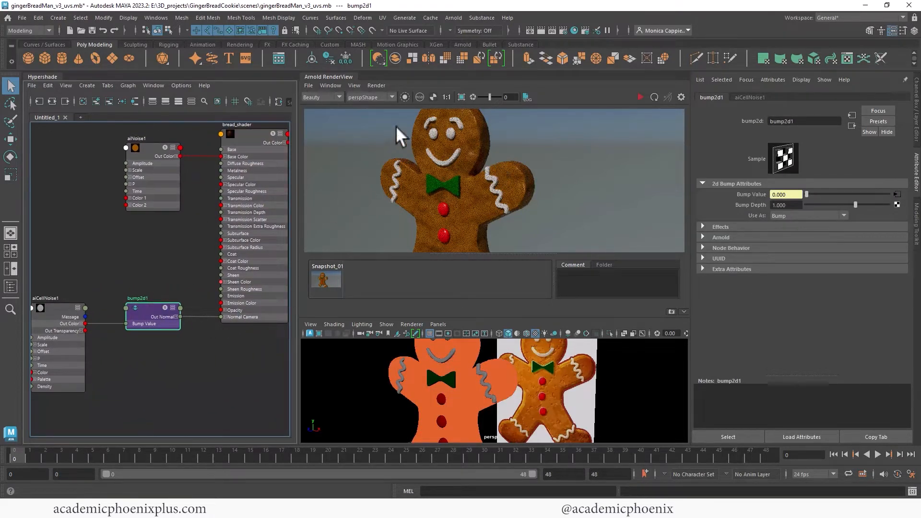
Start a live render with Isolate Selected enabled and preview the aiCellNoise1 and aiNoise1 nodes individually
{"action": "left_click", "coordinate": [405, 97]}
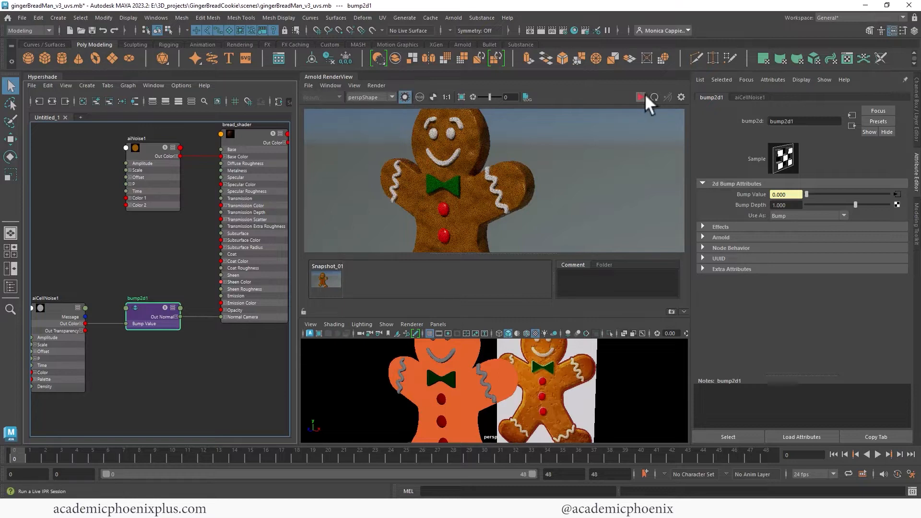
{"action": "left_click_drag", "start_coordinate": [47, 305], "coordinate": [65, 295]}
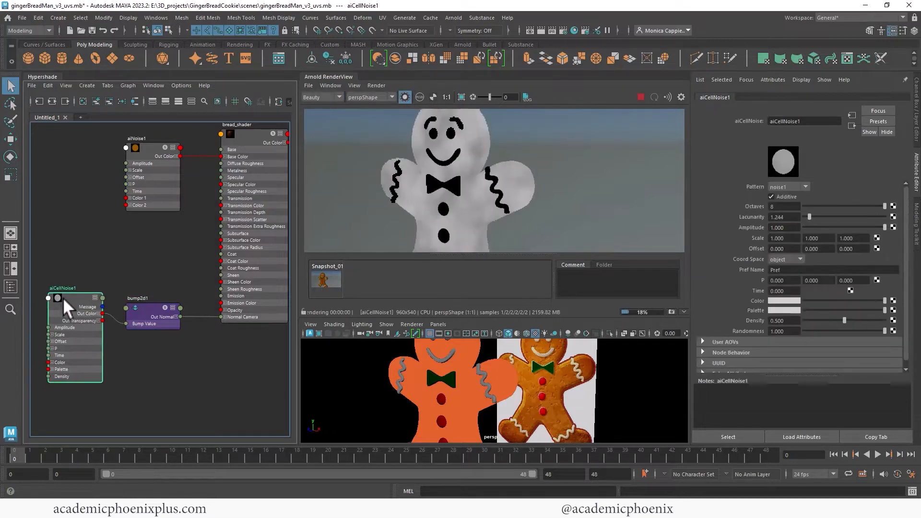
{"action": "left_click", "coordinate": [160, 191]}
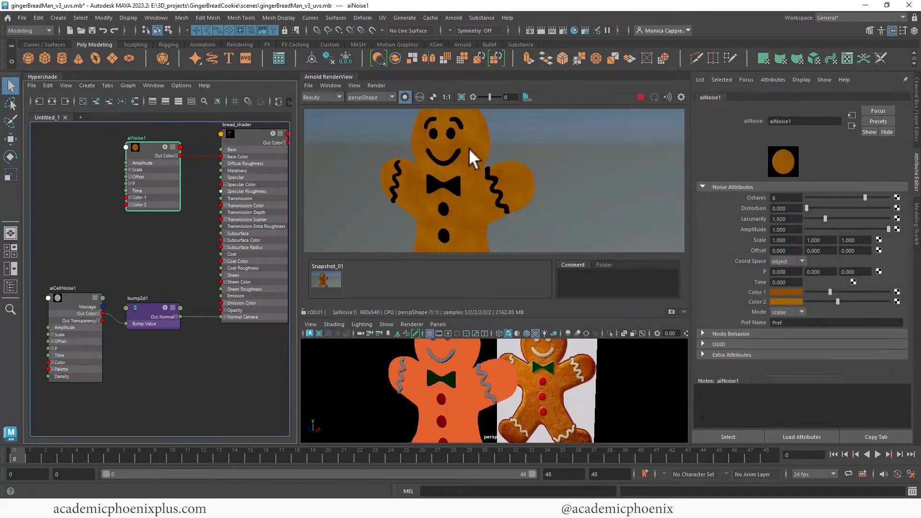
{"action": "left_click", "coordinate": [73, 318]}
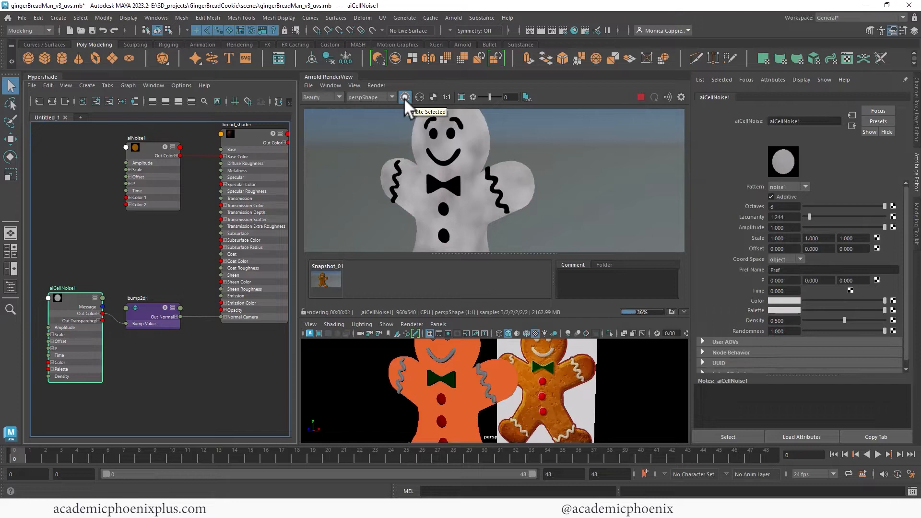
{"action": "left_click_drag", "start_coordinate": [67, 293], "coordinate": [68, 297]}
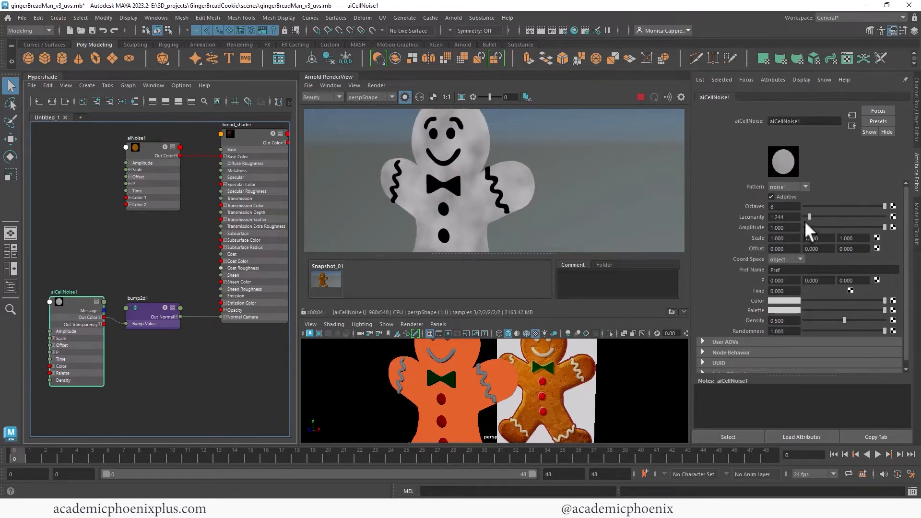
Set aiCellNoise1's lacunarity to about 3.448 and density to about 0.576, keeping its amplitude at 1.000
{"action": "left_click_drag", "start_coordinate": [805, 219], "coordinate": [856, 211]}
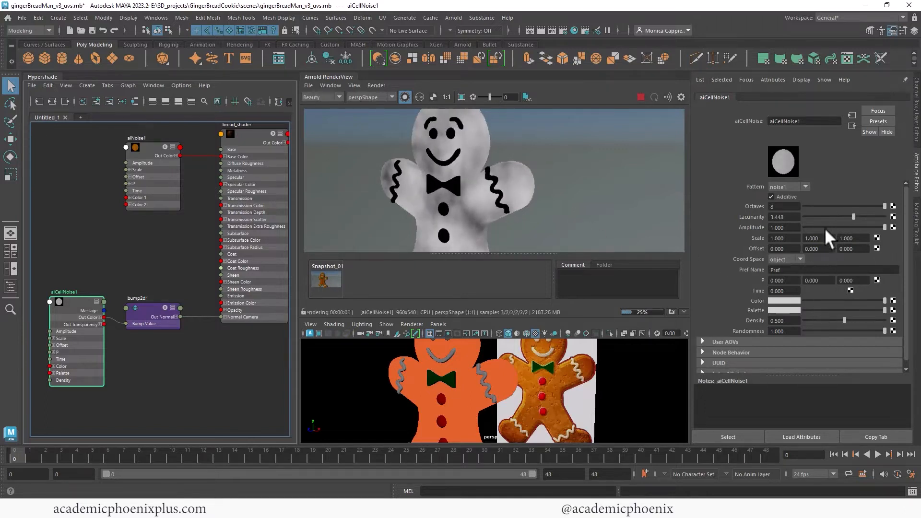
{"action": "left_click_drag", "start_coordinate": [884, 227], "coordinate": [793, 221]}
{"action": "left_click_drag", "start_coordinate": [875, 221], "coordinate": [906, 220]}
{"action": "left_click_drag", "start_coordinate": [841, 320], "coordinate": [812, 319]}
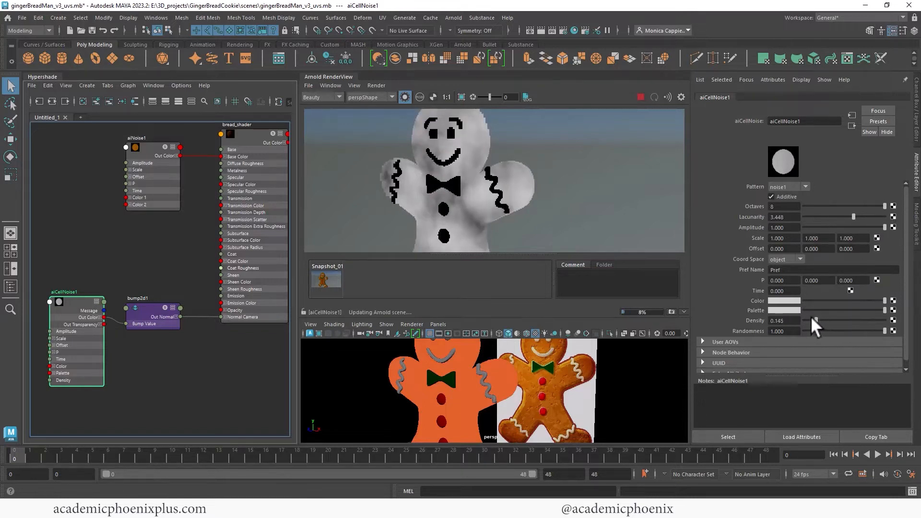
{"action": "left_click", "coordinate": [850, 319]}
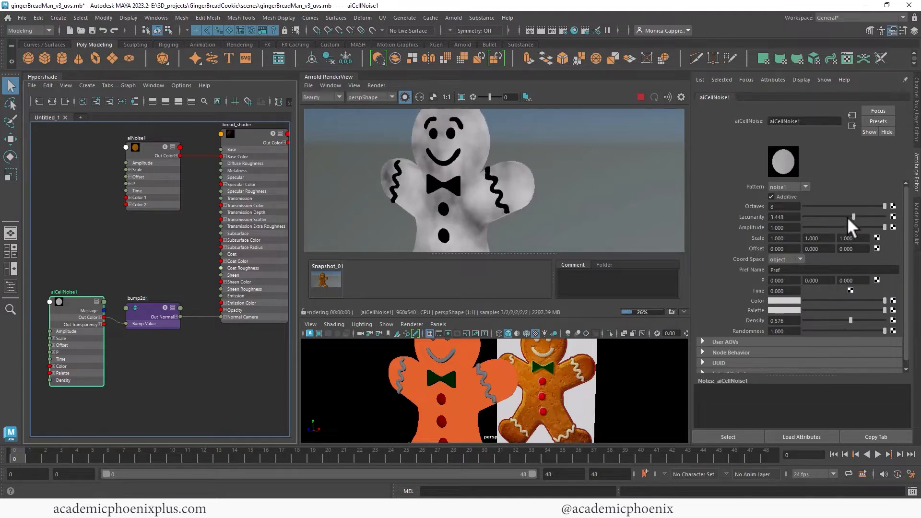
Set the first two Scale values of aiCellNoise1 to 3
{"action": "left_click", "coordinate": [787, 238]}
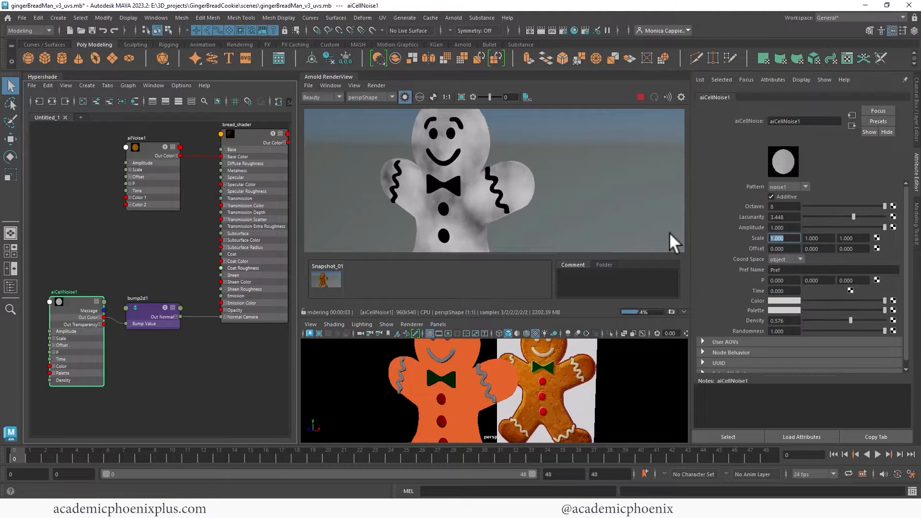
{"action": "type", "text": "3"}
{"action": "key", "text": "Tab"}
{"action": "type", "text": "3"}
{"action": "key", "text": "Tab"}
{"action": "key", "text": "Tab"}
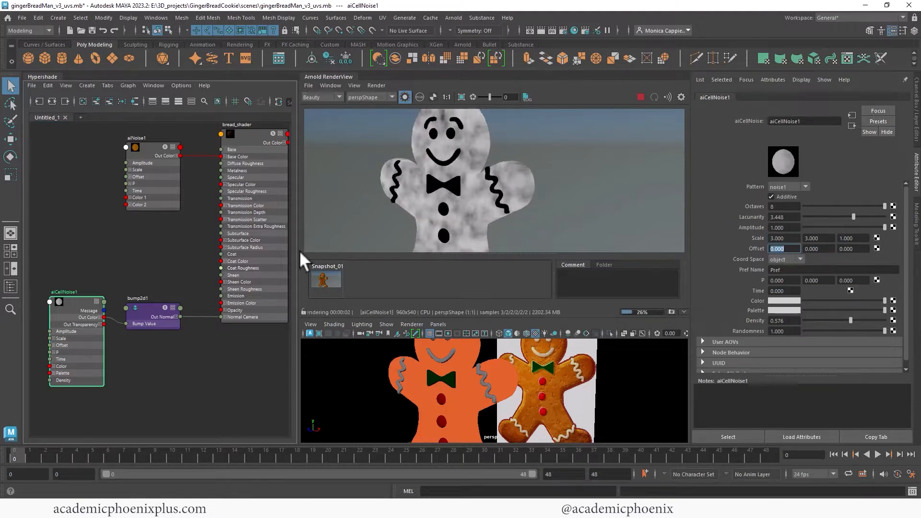
Preview bread_shader and aiCellNoise1 in isolation and stop the live render
{"action": "left_click", "coordinate": [252, 137]}
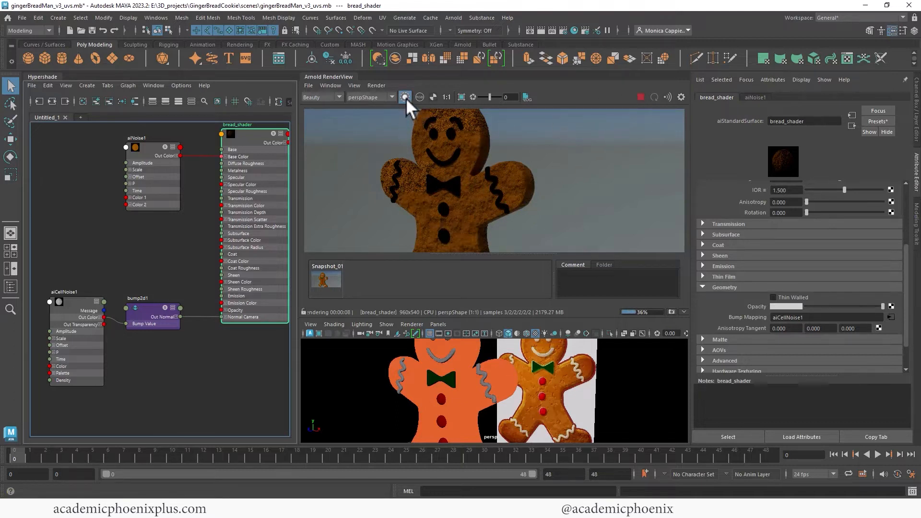
{"action": "left_click", "coordinate": [82, 305]}
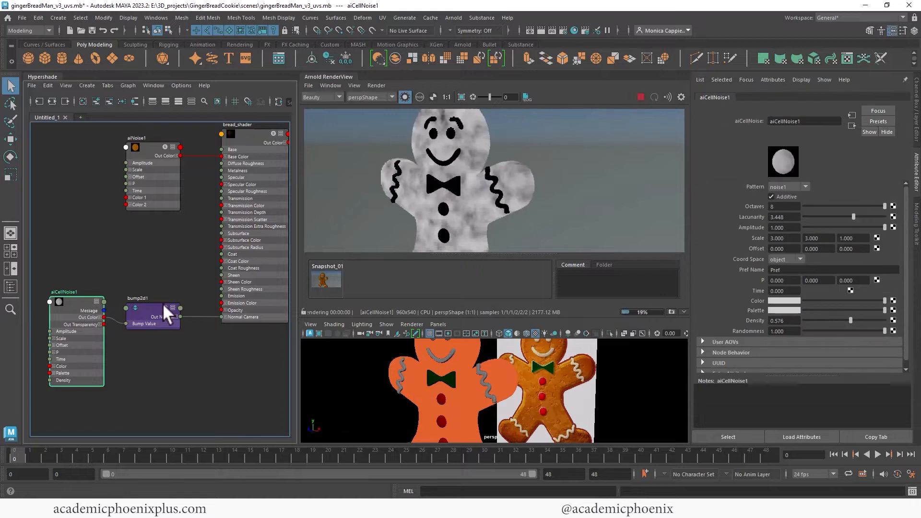
{"action": "left_click", "coordinate": [640, 97]}
Spread the aiCellNoise1 and bump2d1 nodes apart and add an Arnold aiRange node near the gap between them
{"action": "middle_click_drag", "start_coordinate": [124, 246], "coordinate": [162, 238], "text": "alt"}
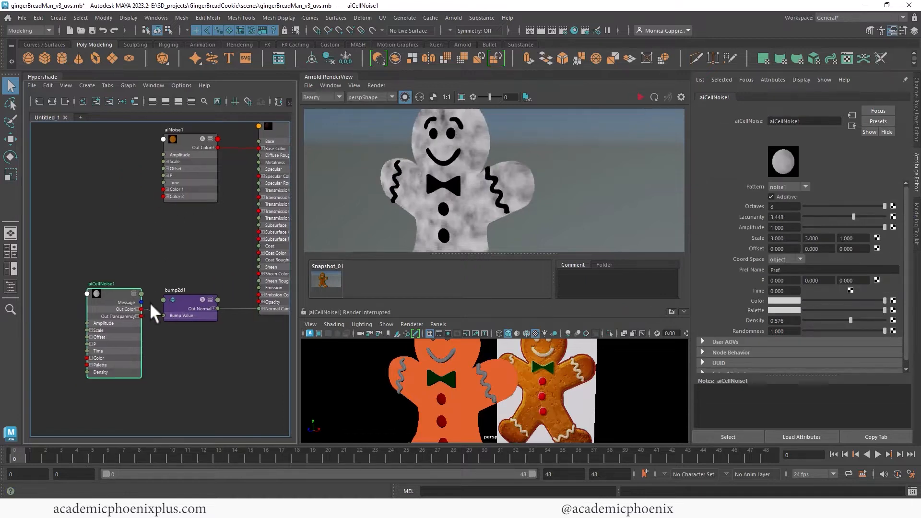
{"action": "left_click_drag", "start_coordinate": [101, 294], "coordinate": [53, 295]}
{"action": "left_click_drag", "start_coordinate": [180, 301], "coordinate": [195, 302]}
{"action": "left_click", "coordinate": [92, 323]}
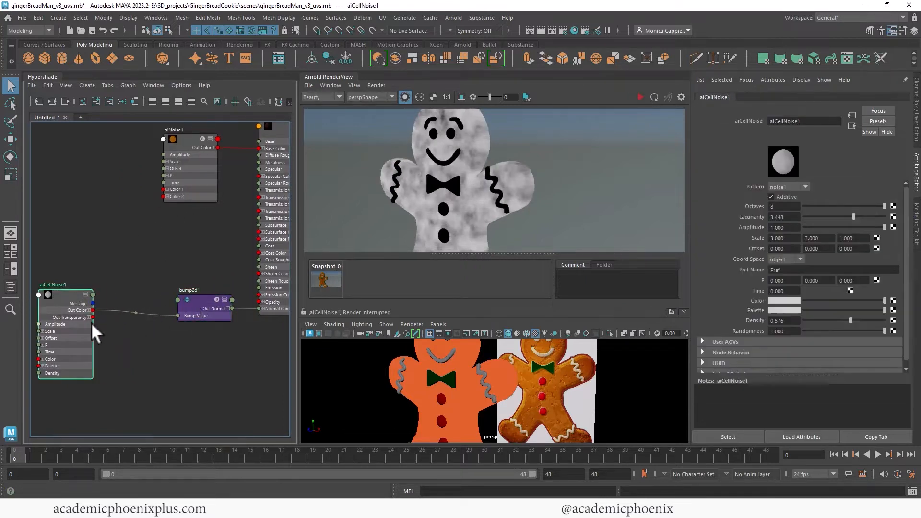
{"action": "left_click", "coordinate": [163, 246]}
{"action": "key", "text": "Tab"}
{"action": "type", "text": "aira"}
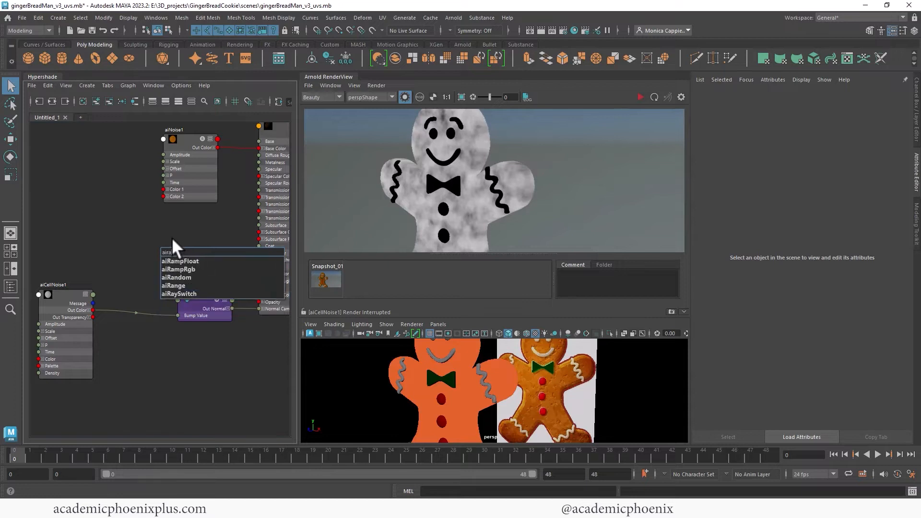
{"action": "left_click", "coordinate": [183, 270]}
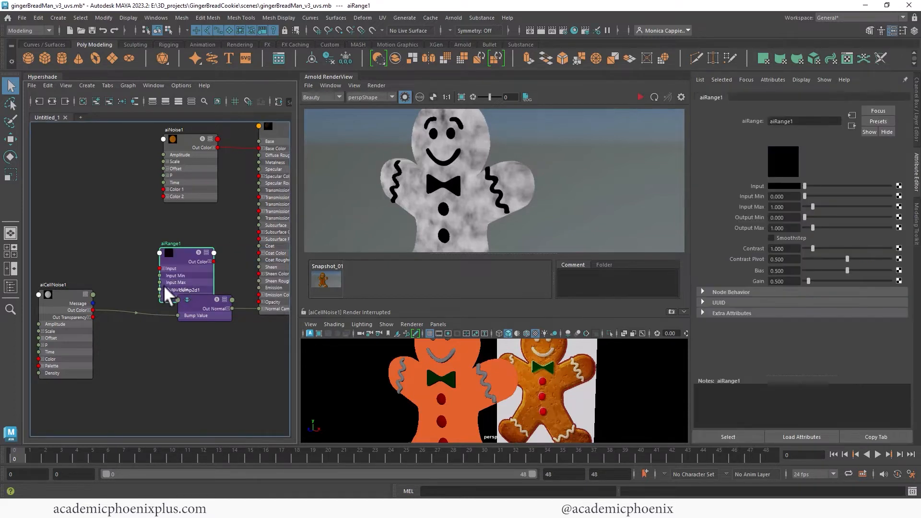
{"action": "left_click_drag", "start_coordinate": [163, 284], "coordinate": [149, 235]}
{"action": "left_click", "coordinate": [134, 203]}
{"action": "key", "text": "Tab"}
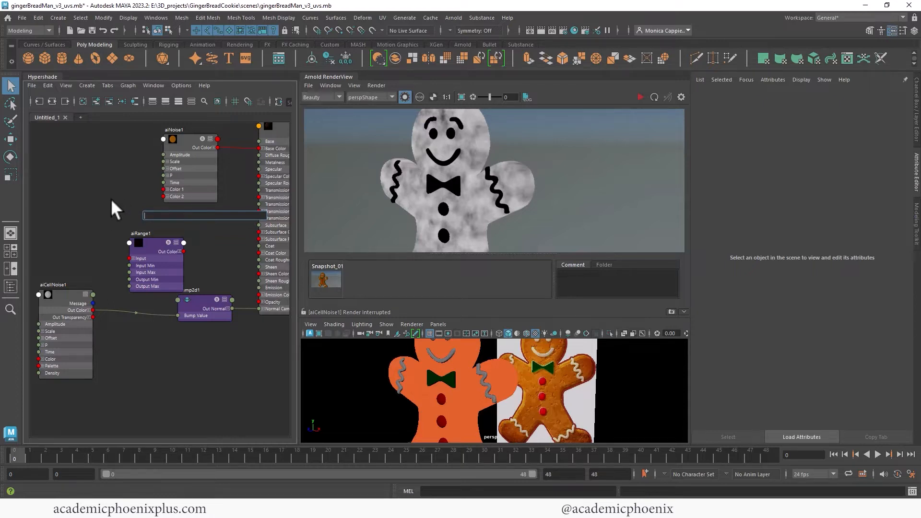
{"action": "type", "text": "rang"}
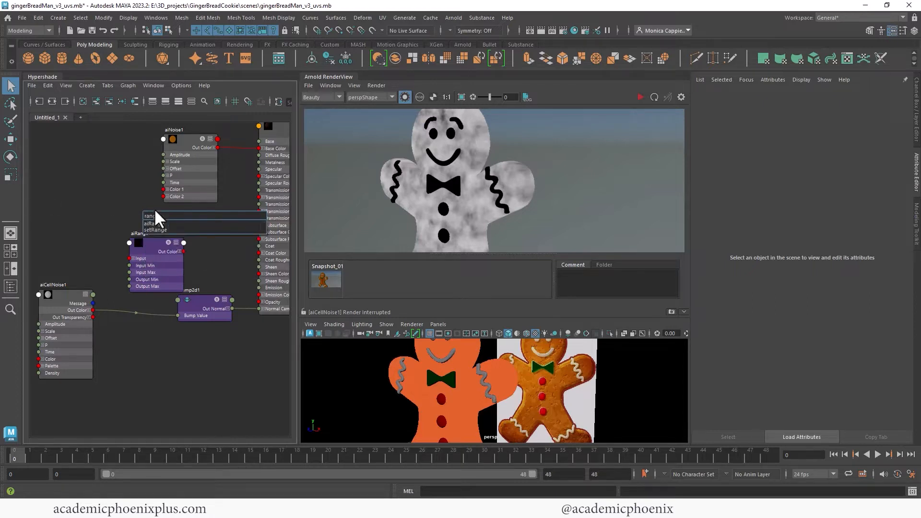
{"action": "key", "text": "Escape"}
Move the aiRange node closer to the cell noise and connect aiCellNoise1's Out Color to its Input
{"action": "left_click", "coordinate": [137, 243]}
{"action": "left_click_drag", "start_coordinate": [137, 243], "coordinate": [127, 248]}
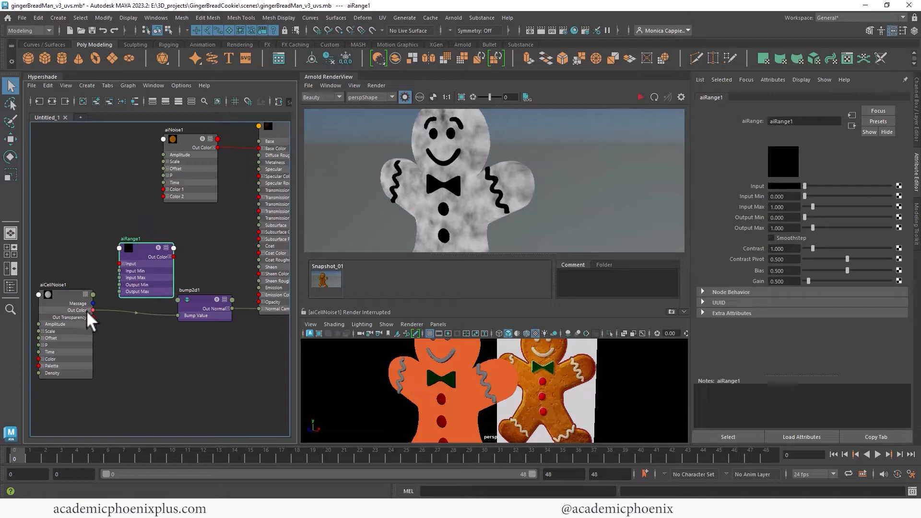
{"action": "left_click_drag", "start_coordinate": [91, 309], "coordinate": [121, 263]}
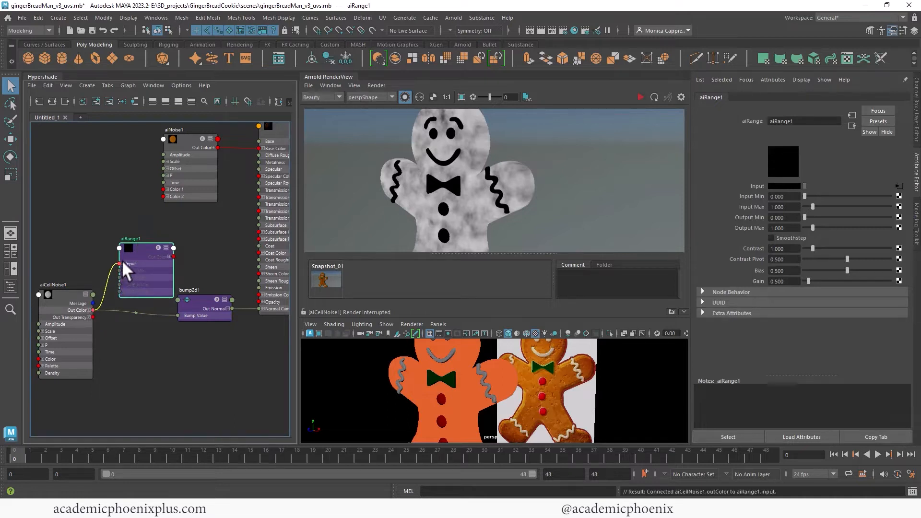
Connect aiRange1's Out Color R to bump2d1's Bump Value and arrange both nodes between the cell noise and the shader
{"action": "left_click", "coordinate": [170, 257]}
{"action": "left_click_drag", "start_coordinate": [194, 261], "coordinate": [178, 314]}
{"action": "left_click_drag", "start_coordinate": [146, 252], "coordinate": [141, 291]}
{"action": "left_click_drag", "start_coordinate": [199, 300], "coordinate": [209, 298]}
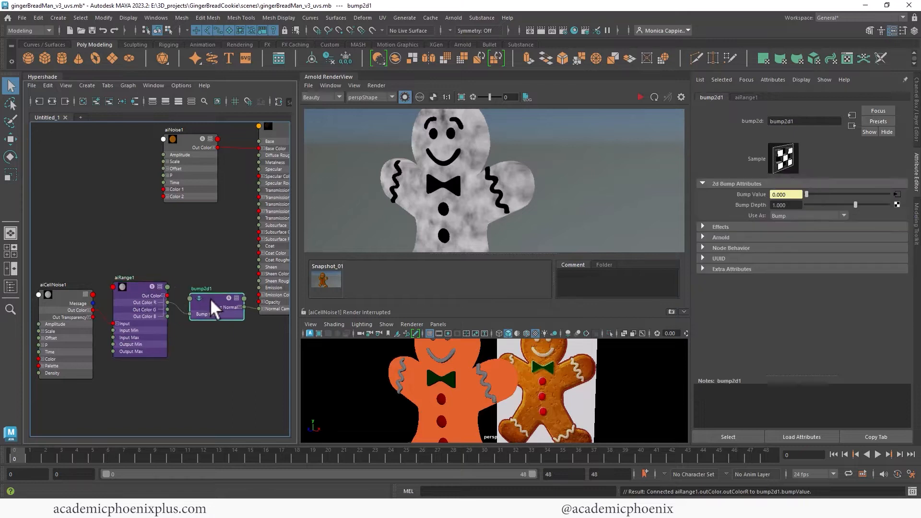
{"action": "left_click", "coordinate": [154, 297]}
{"action": "left_click_drag", "start_coordinate": [134, 291], "coordinate": [128, 291]}
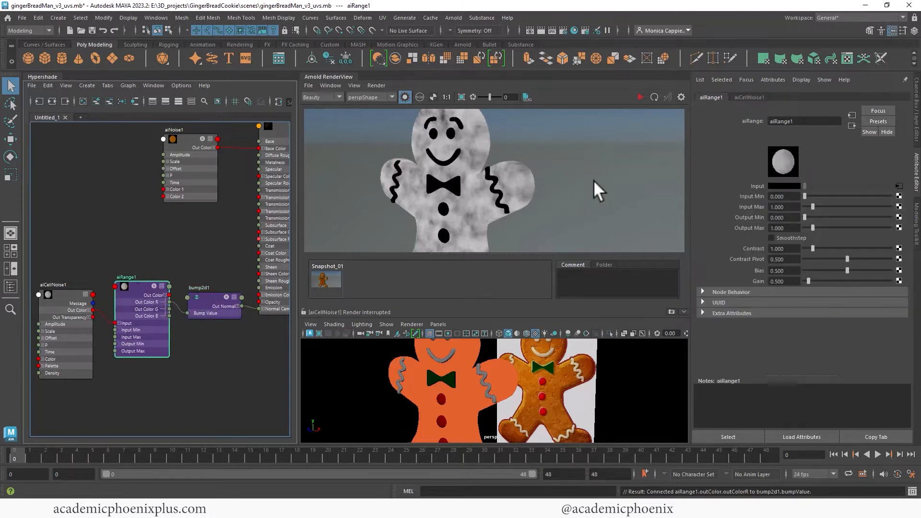
Restart the live render and raise the aiCellNoise1 and aiRange1 nodes so they line up in the graph
{"action": "left_click", "coordinate": [640, 97]}
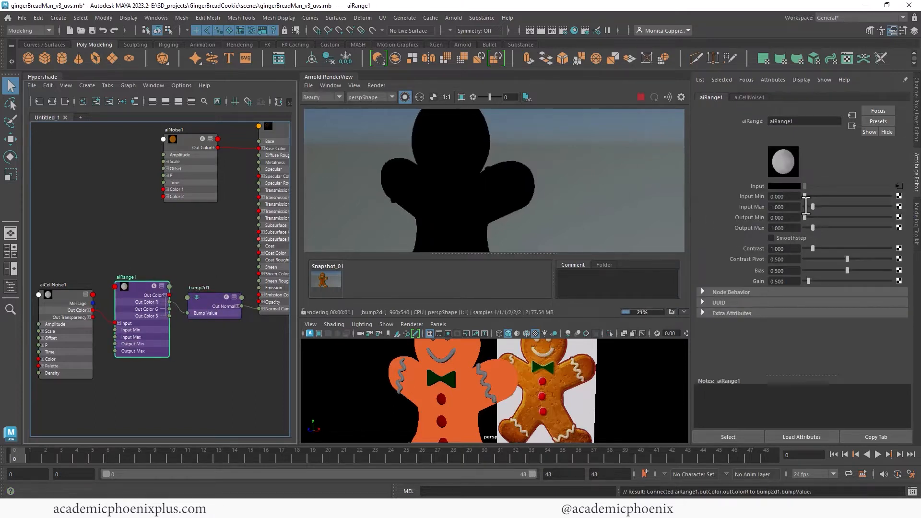
{"action": "left_click_drag", "start_coordinate": [812, 207], "coordinate": [811, 207]}
{"action": "left_click", "coordinate": [59, 293]}
{"action": "left_click_drag", "start_coordinate": [59, 294], "coordinate": [65, 272]}
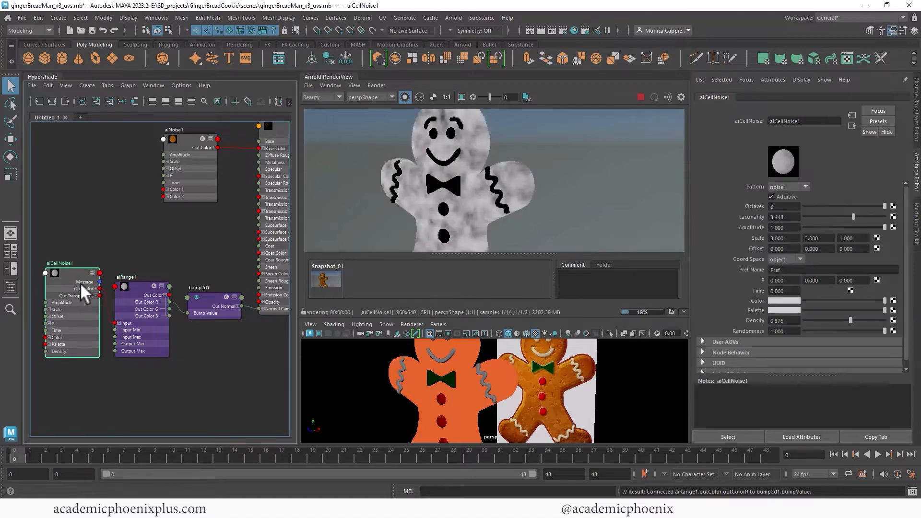
{"action": "left_click", "coordinate": [139, 281]}
{"action": "left_click_drag", "start_coordinate": [129, 285], "coordinate": [140, 266]}
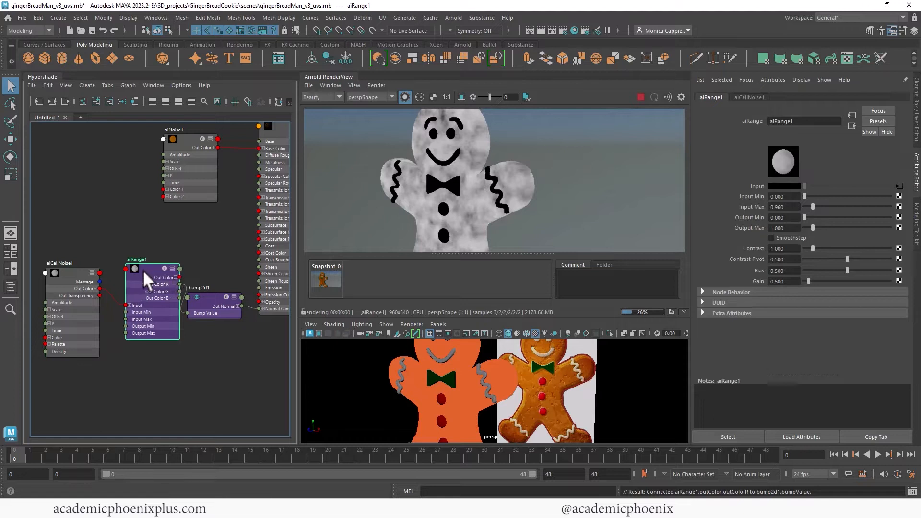
Adjust aiRange1 to Input Min 0.282, Input Max 0.791, Output Max 0.678 and Contrast 2.316 while previewing its pattern
{"action": "left_click_drag", "start_coordinate": [814, 206], "coordinate": [788, 215]}
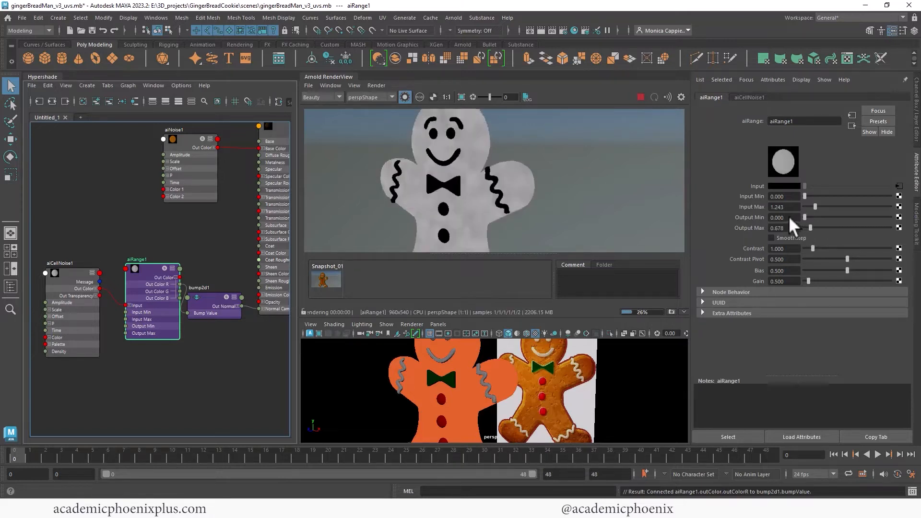
{"action": "left_click_drag", "start_coordinate": [824, 245], "coordinate": [822, 245]}
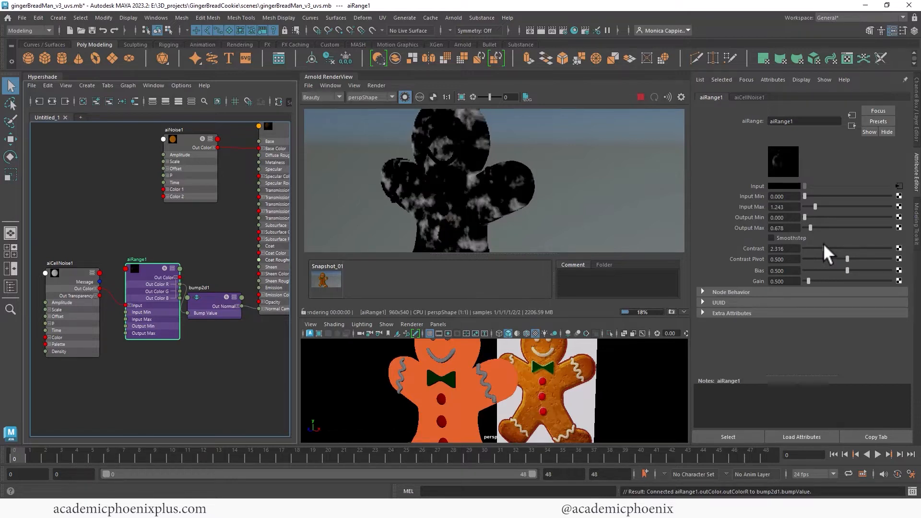
{"action": "mouse_move", "coordinate": [806, 196]}
{"action": "left_mouse_down"}
{"action": "mouse_move", "coordinate": [788, 195]}
{"action": "mouse_move", "coordinate": [808, 205]}
{"action": "left_mouse_up"}
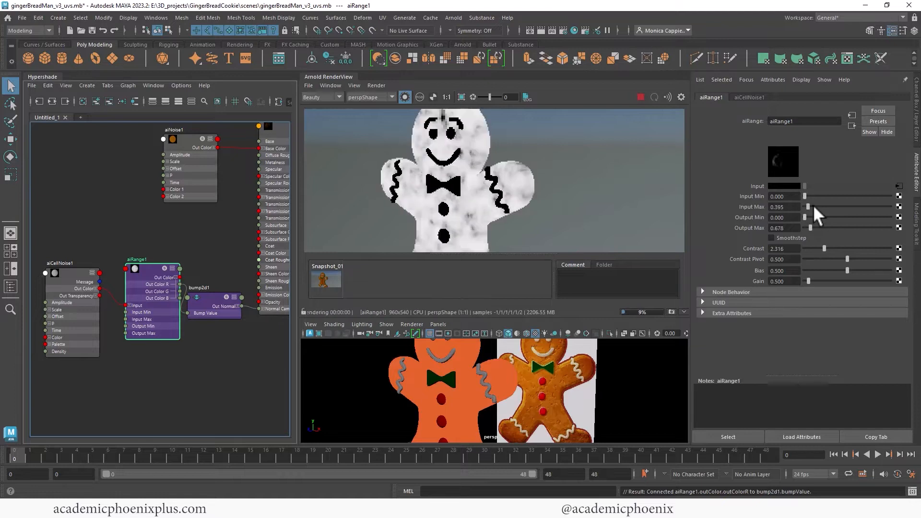
{"action": "left_click", "coordinate": [815, 206]}
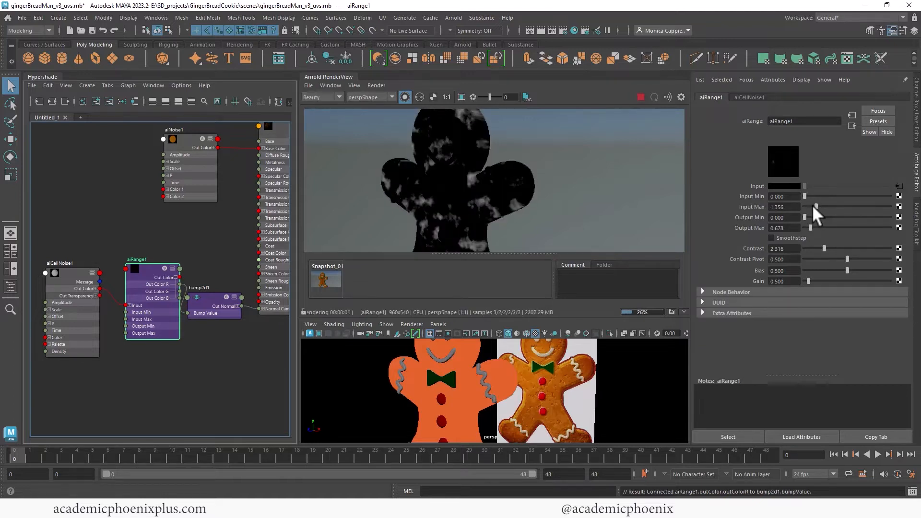
{"action": "left_click_drag", "start_coordinate": [808, 205], "coordinate": [812, 206]}
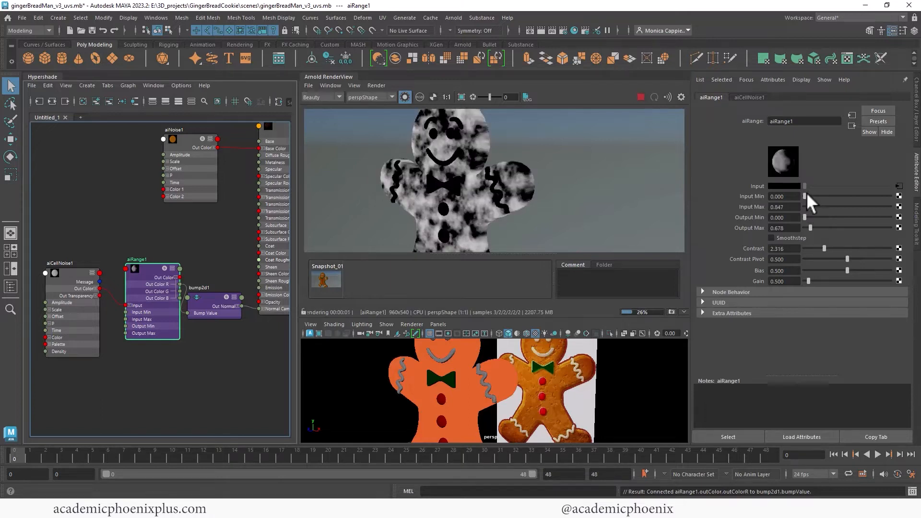
{"action": "left_click", "coordinate": [806, 194]}
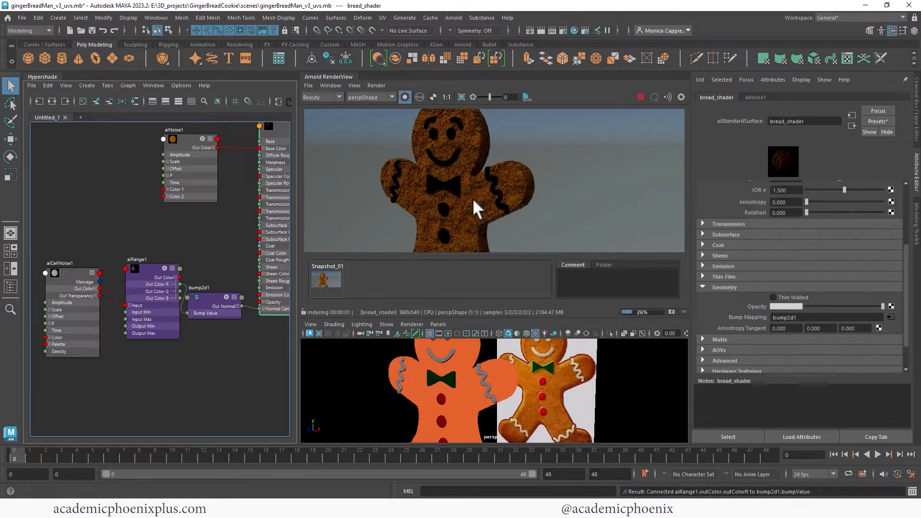
Set bump2d1's Bump Depth to 0.3 and preview bread_shader again
{"action": "left_click", "coordinate": [891, 317]}
{"action": "left_click", "coordinate": [852, 126]}
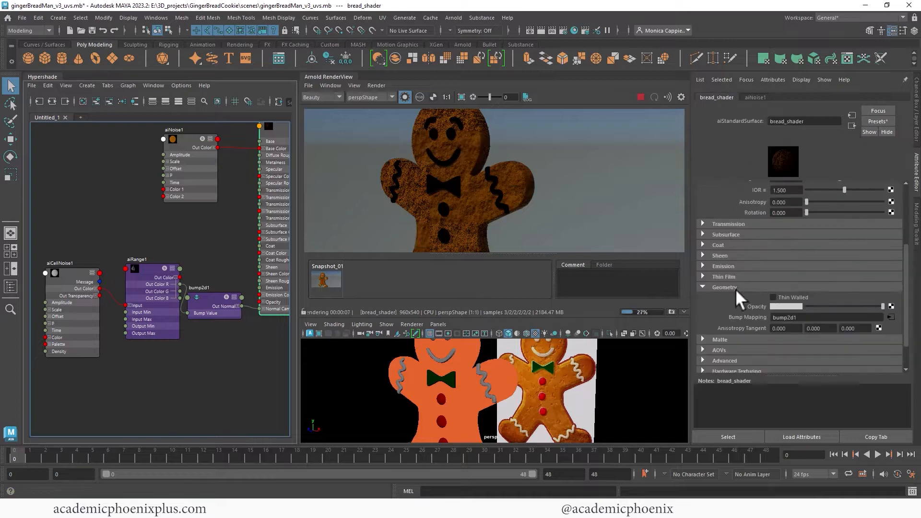
{"action": "left_click", "coordinate": [891, 318]}
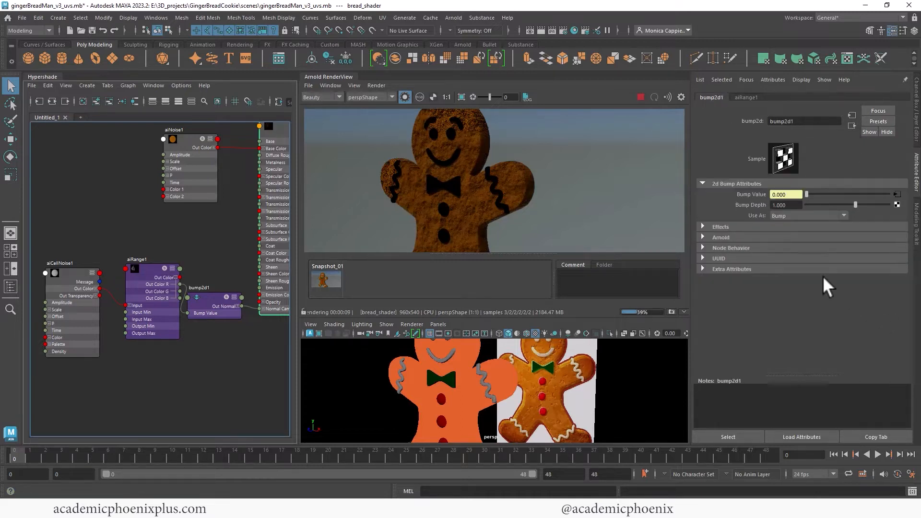
{"action": "left_click", "coordinate": [146, 266]}
{"action": "left_click", "coordinate": [209, 296]}
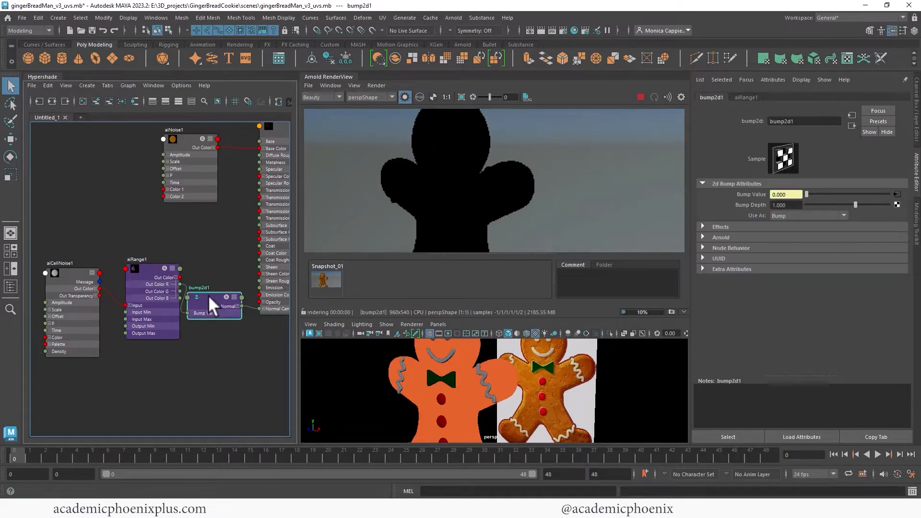
{"action": "left_click_drag", "start_coordinate": [794, 207], "coordinate": [729, 206]}
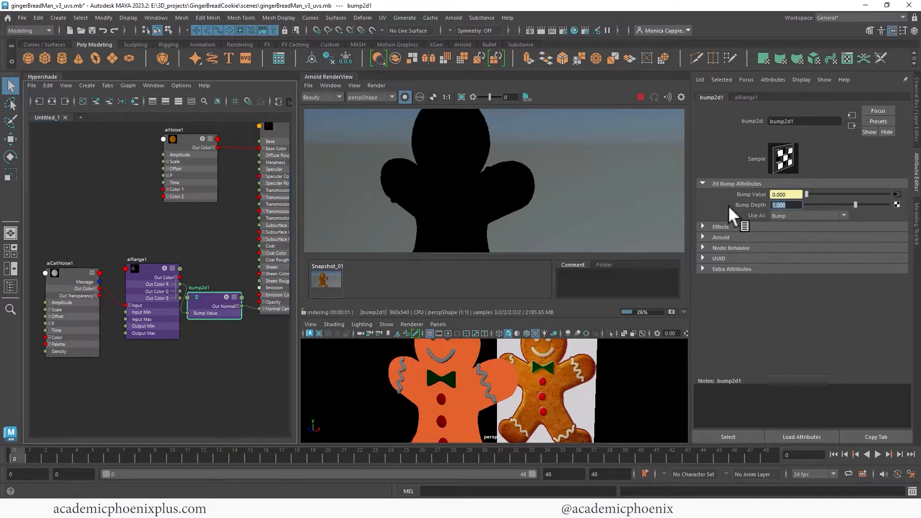
{"action": "type", "text": "0.3"}
{"action": "key", "text": "Return"}
{"action": "left_click", "coordinate": [267, 132]}
Increase aiRange1's Contrast to 4.915 and set its Input Min to 0.339 and Input Max to 0.904
{"action": "left_click", "coordinate": [143, 268]}
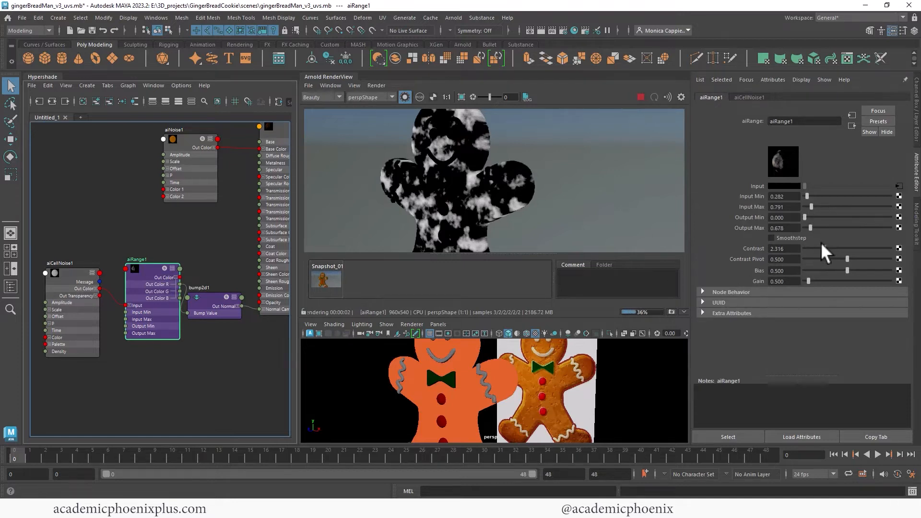
{"action": "left_click_drag", "start_coordinate": [823, 247], "coordinate": [846, 247]}
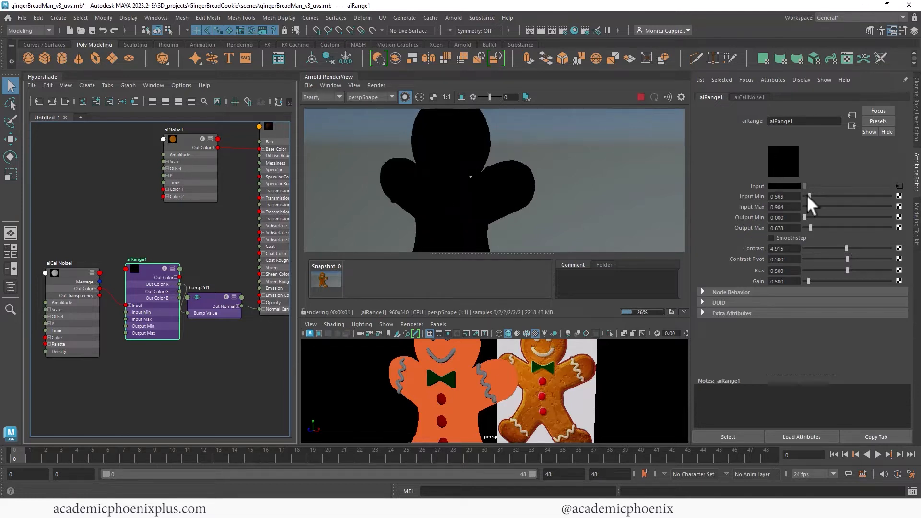
{"action": "left_click_drag", "start_coordinate": [809, 195], "coordinate": [807, 195]}
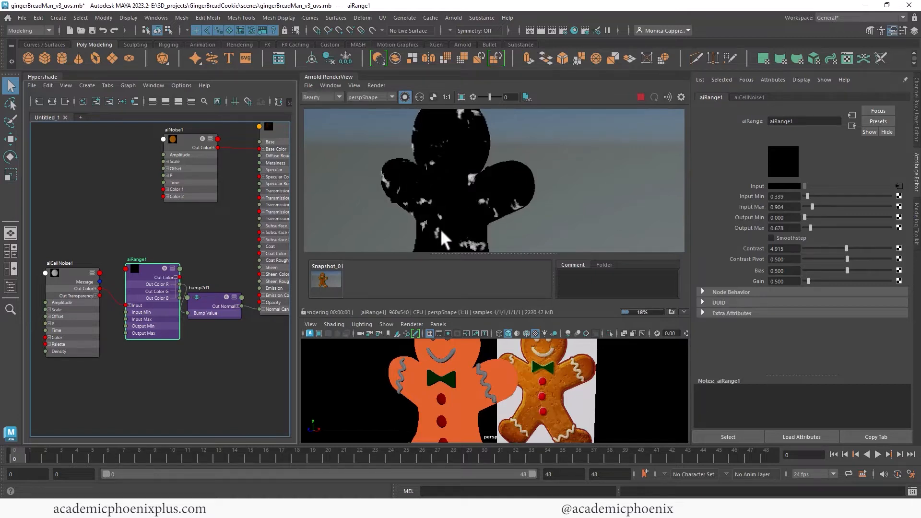
Preview bread_shader and reduce its bump2d1 Bump Depth to 0.1, lowering it further to 0.05
{"action": "left_click", "coordinate": [280, 127]}
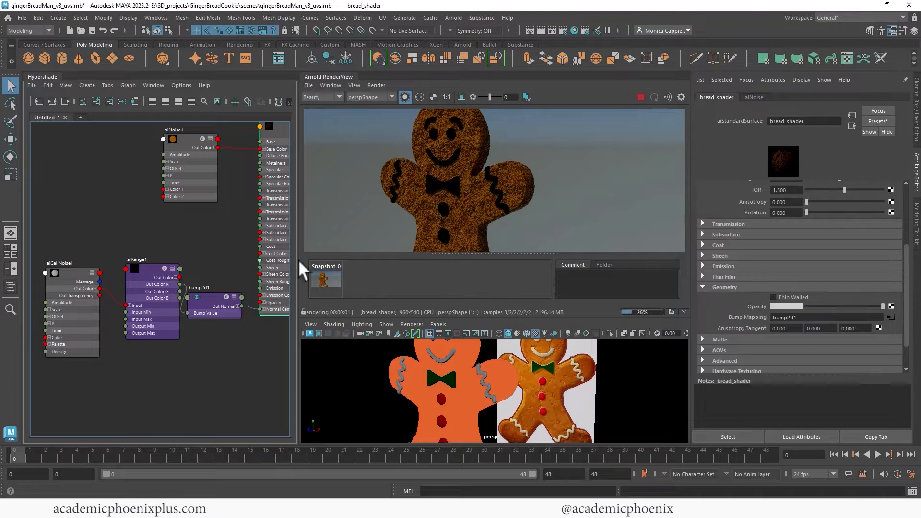
{"action": "left_click", "coordinate": [892, 318]}
{"action": "left_click_drag", "start_coordinate": [793, 205], "coordinate": [693, 206]}
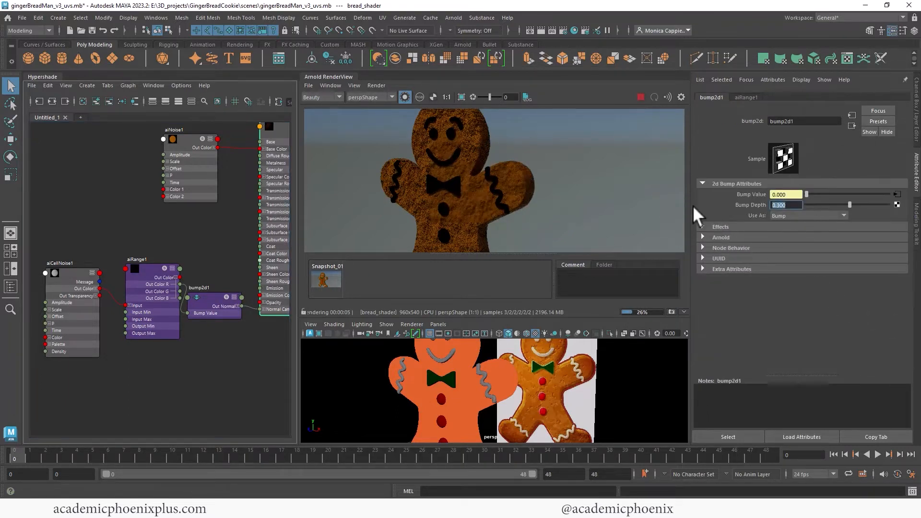
{"action": "type", "text": ".1"}
{"action": "key", "text": "Return"}
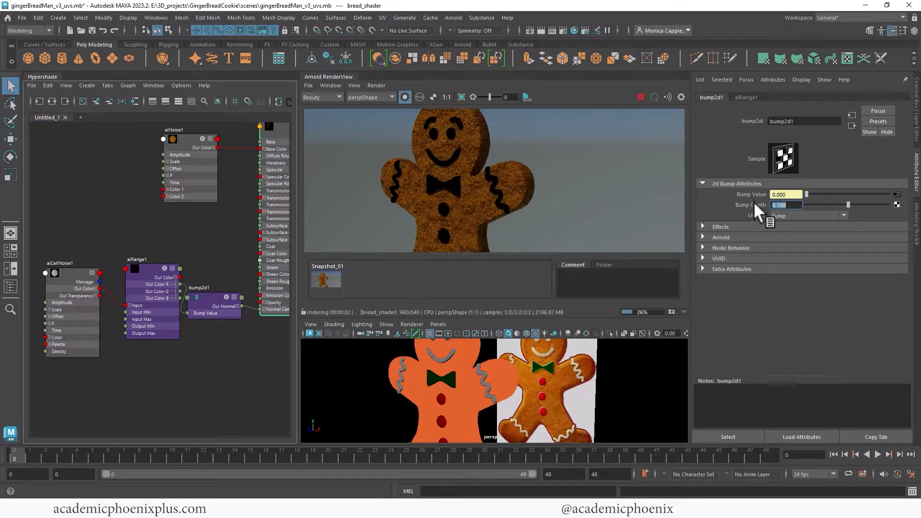
{"action": "left_click_drag", "start_coordinate": [802, 203], "coordinate": [705, 201]}
{"action": "type", "text": ".05"}
{"action": "key", "text": "Return"}
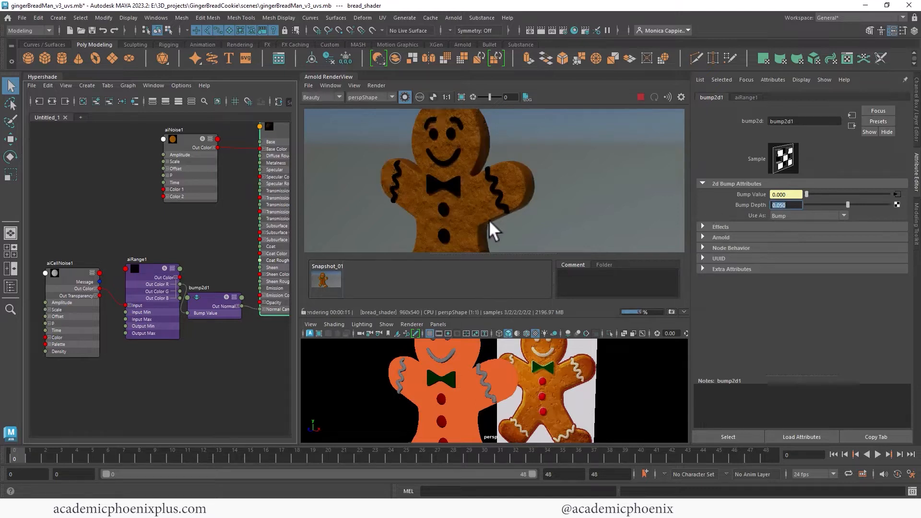
Turn off the isolated shader preview and compare the full gingerbread man render with Snapshot_01
{"action": "scroll", "coordinate": [504, 174], "scroll_direction": "down", "scroll_amount": 3}
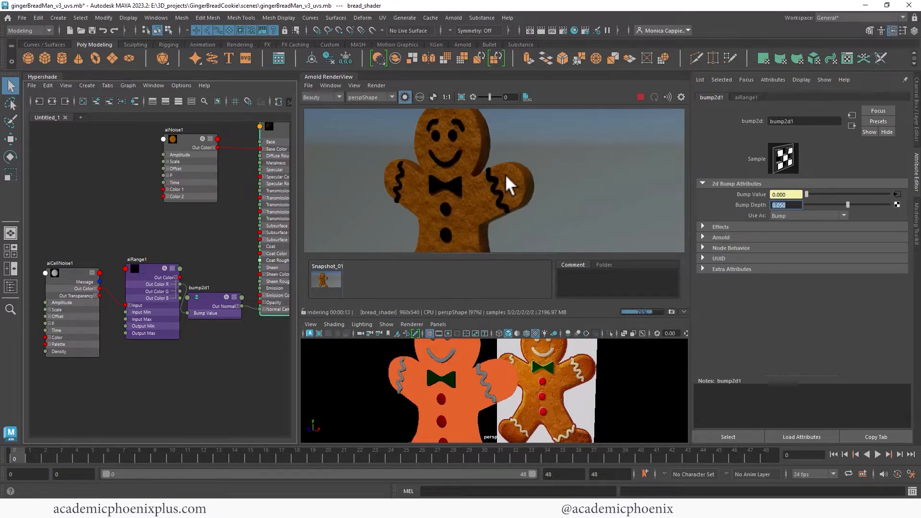
{"action": "middle_click_drag", "start_coordinate": [520, 181], "coordinate": [498, 159]}
{"action": "left_click", "coordinate": [319, 278]}
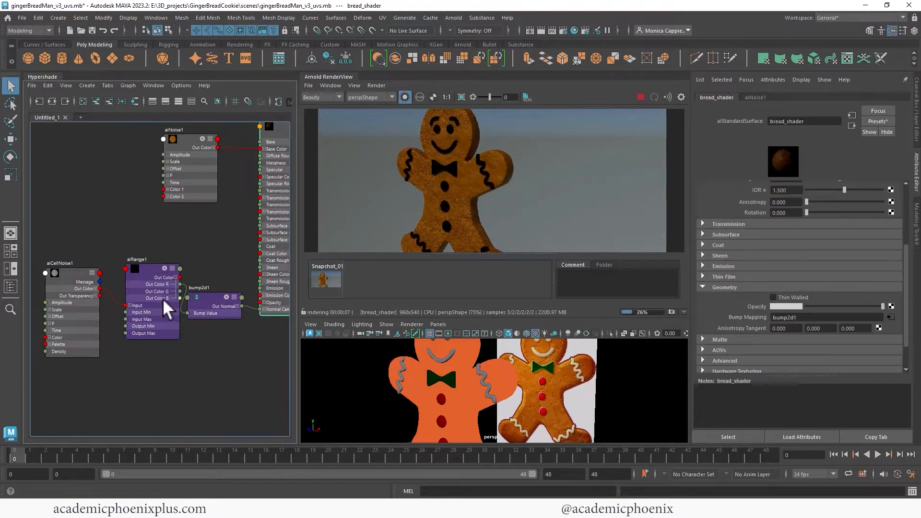
{"action": "left_click", "coordinate": [405, 98]}
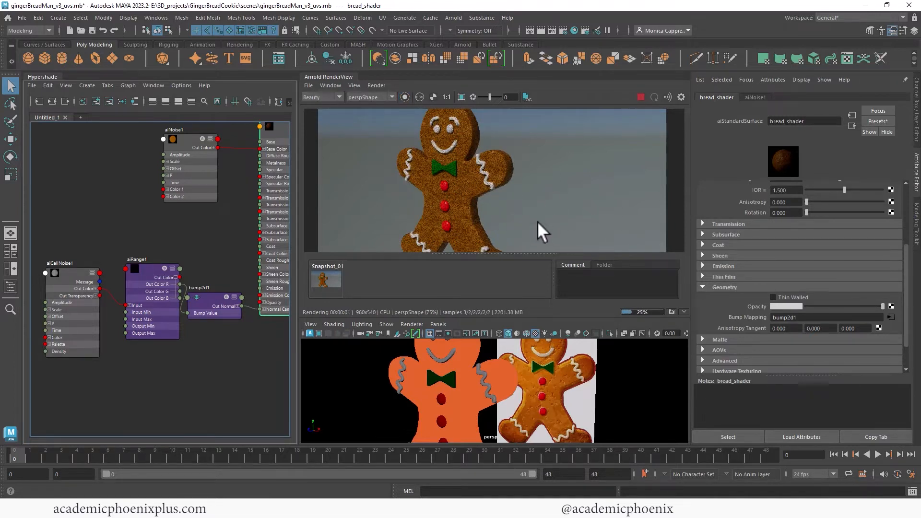
{"action": "left_click", "coordinate": [323, 279]}
{"action": "left_click", "coordinate": [323, 279]}
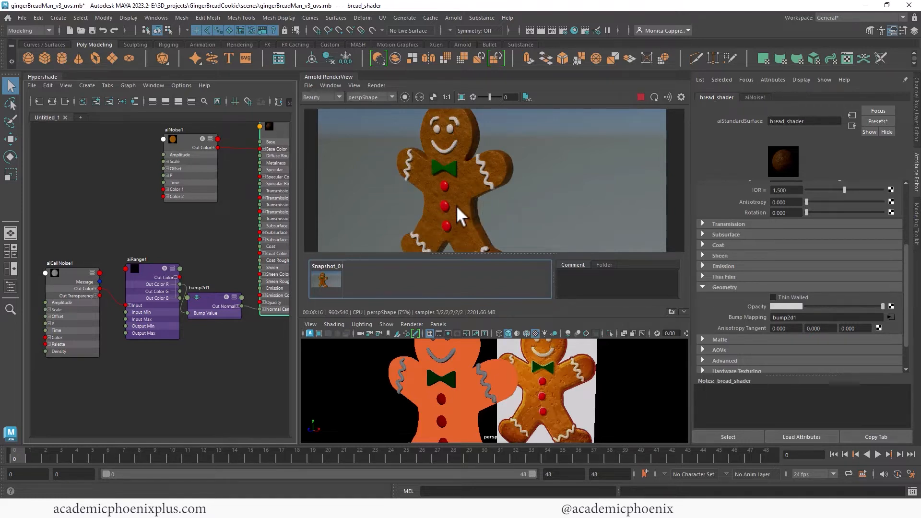
Select the top red button on the model and graph its red_frosting_shader network in the Hypershade
{"action": "left_click", "coordinate": [445, 188]}
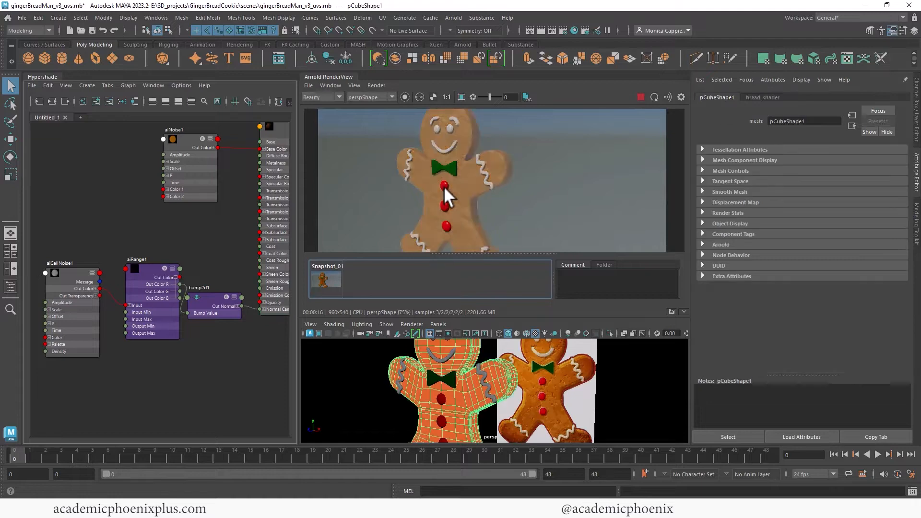
{"action": "left_click", "coordinate": [442, 400]}
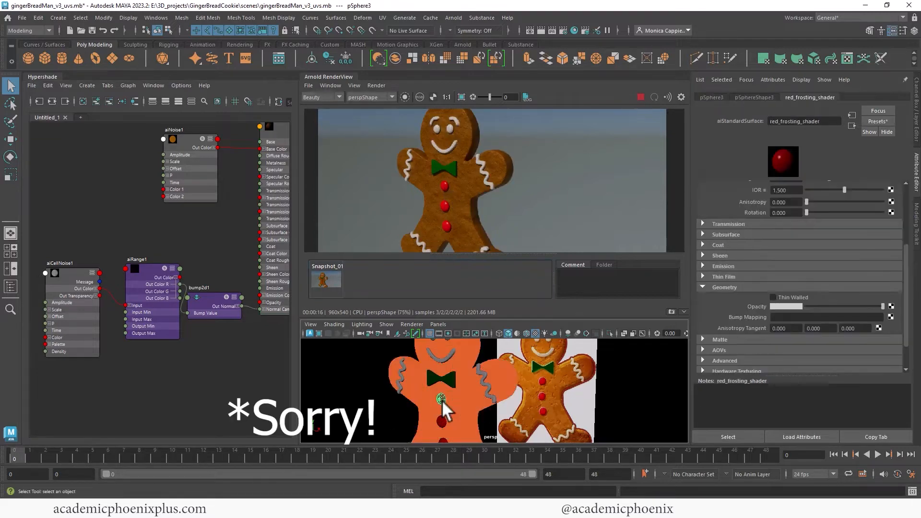
{"action": "left_click", "coordinate": [134, 101]}
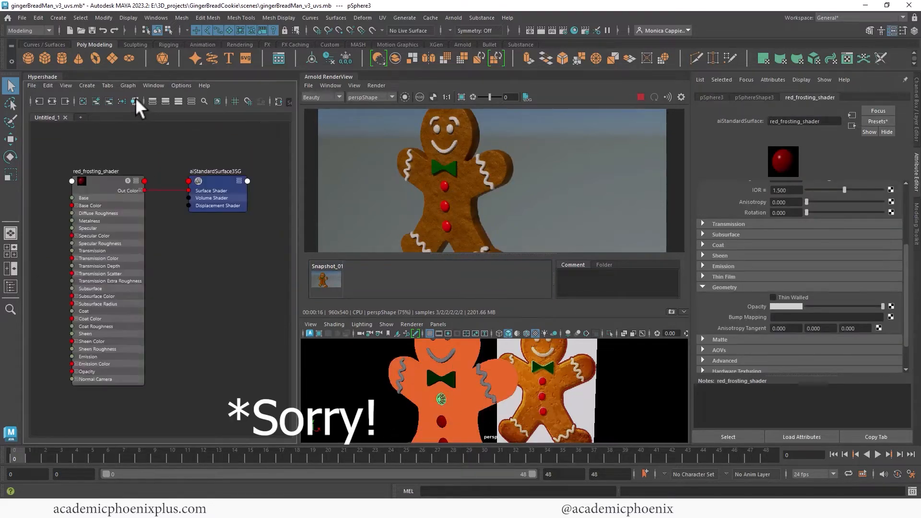
{"action": "left_click_drag", "start_coordinate": [108, 178], "coordinate": [114, 175]}
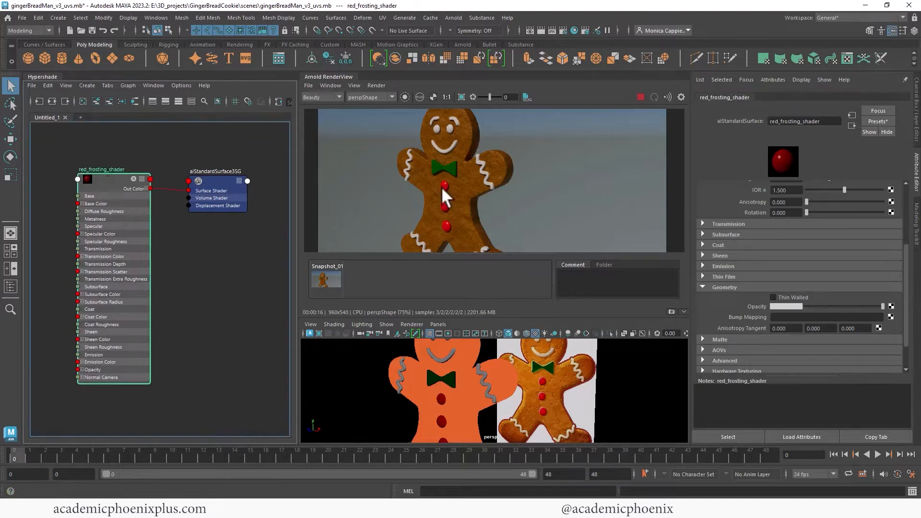
Map the base Color of red_frosting_shader with an Arnold aiNoise texture
{"action": "scroll", "coordinate": [905, 206], "scroll_direction": "up", "scroll_amount": 3}
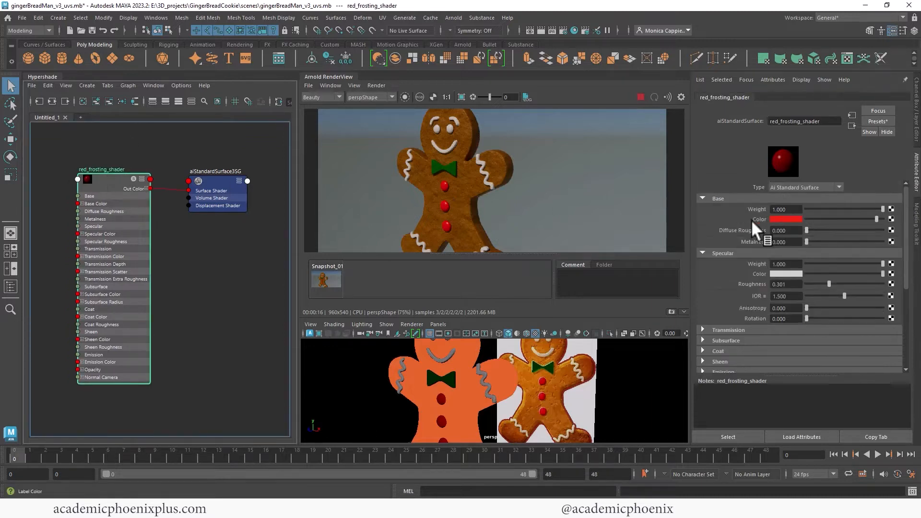
{"action": "left_click", "coordinate": [892, 219]}
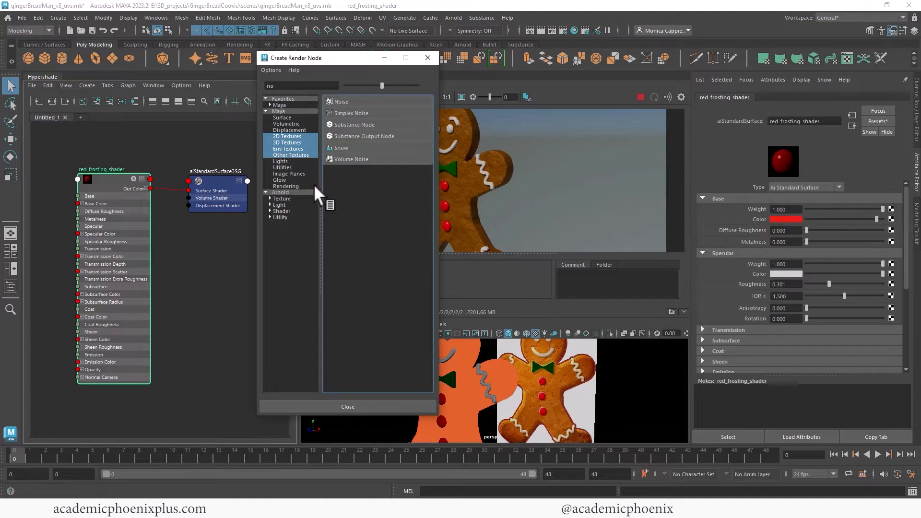
{"action": "left_click", "coordinate": [292, 193]}
{"action": "left_click", "coordinate": [355, 114]}
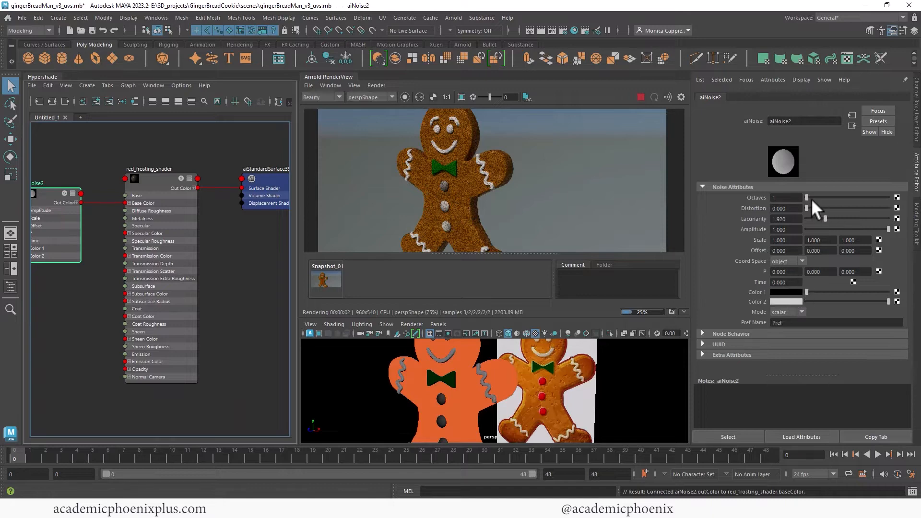
Set aiNoise2's Octaves to 7 and preview the noise in isolation on the buttons
{"action": "left_click_drag", "start_coordinate": [811, 198], "coordinate": [871, 195]}
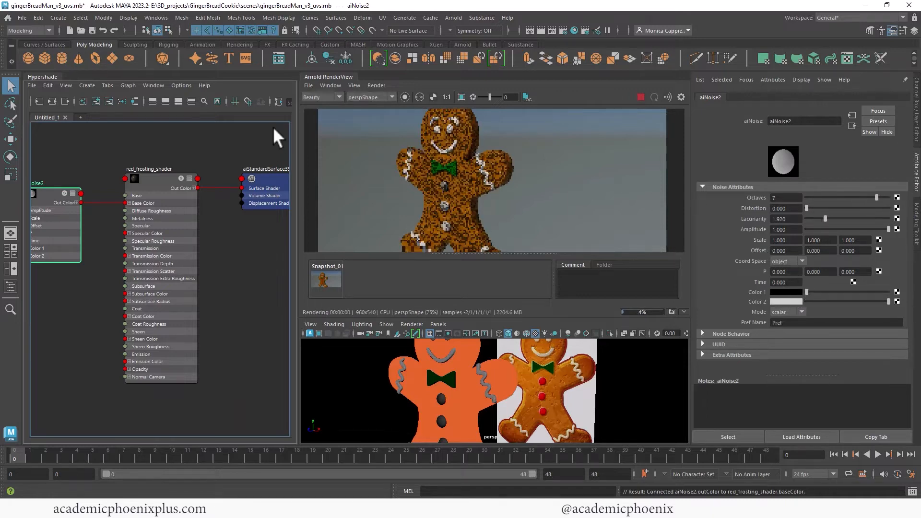
{"action": "left_click", "coordinate": [405, 96]}
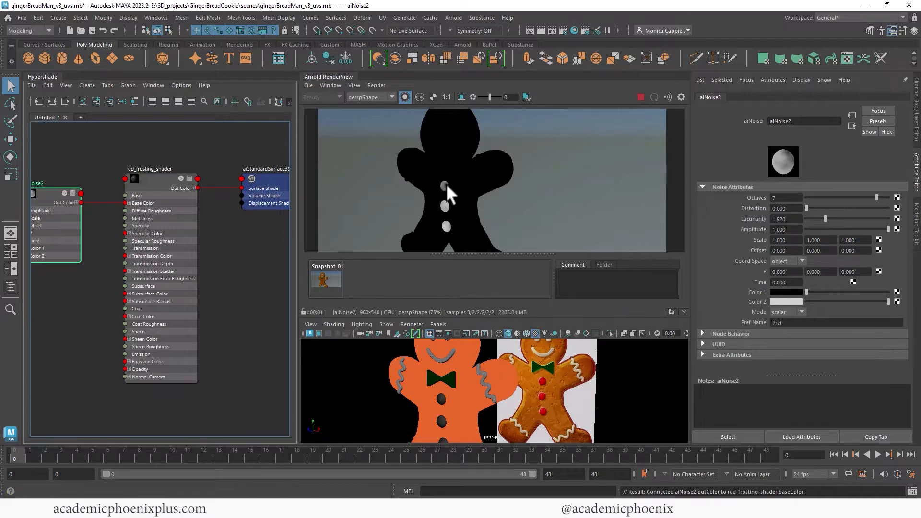
Set aiNoise2's Color 1 to white and Color 2 to red
{"action": "left_click", "coordinate": [791, 291]}
{"action": "left_click", "coordinate": [757, 270]}
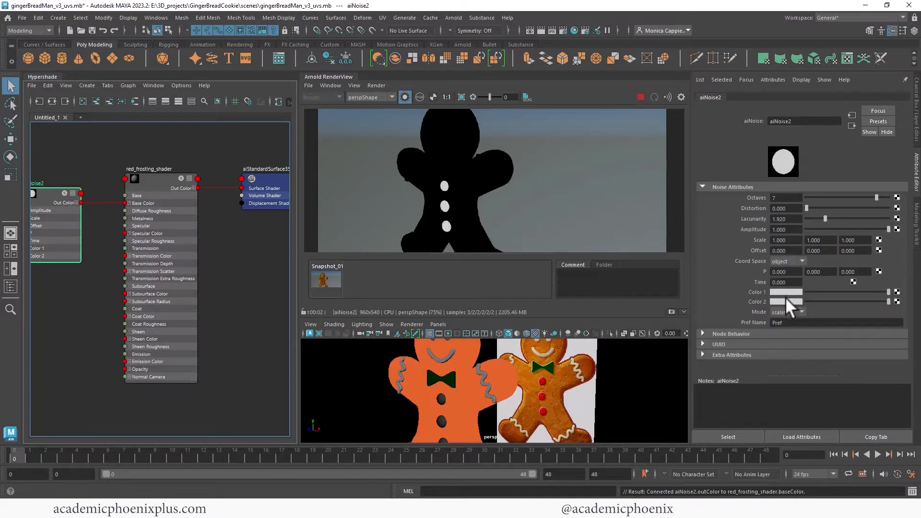
{"action": "left_click", "coordinate": [787, 292]}
{"action": "left_click", "coordinate": [752, 266]}
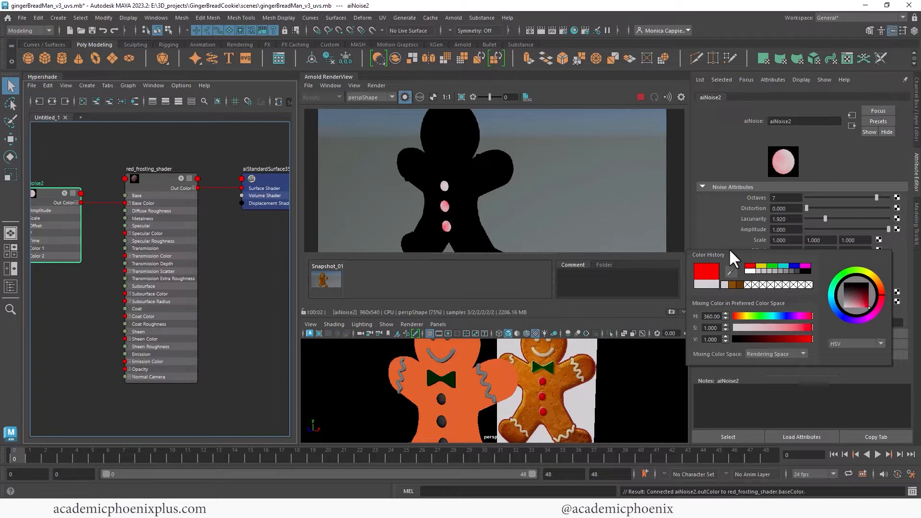
Set the first two Scale values of aiNoise2 to 5, leaving the third at 1
{"action": "left_click", "coordinate": [782, 239]}
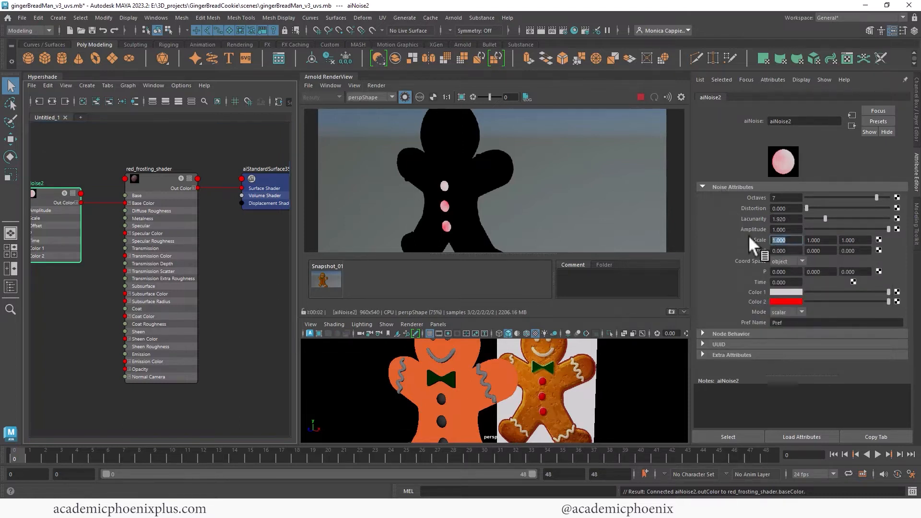
{"action": "type", "text": "5"}
{"action": "key", "text": "Tab"}
{"action": "type", "text": "5"}
{"action": "key", "text": "Tab"}
{"action": "key", "text": "Tab"}
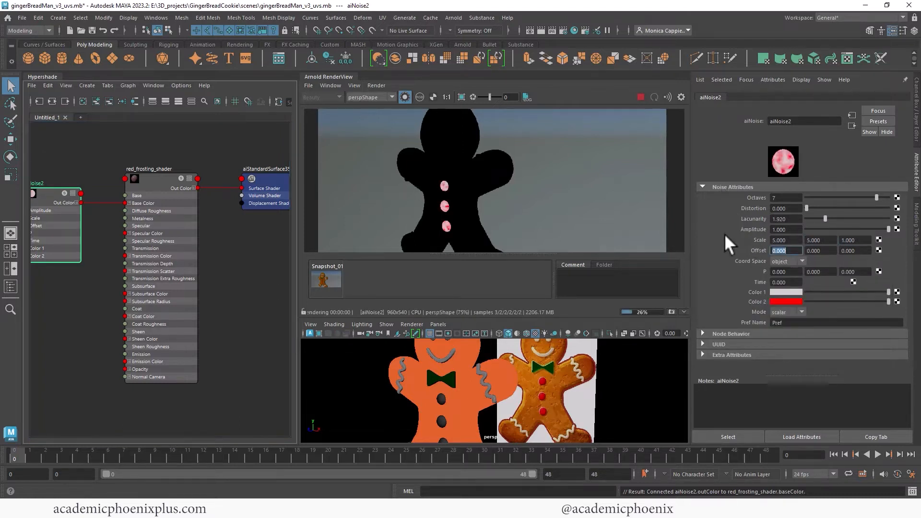
Swap aiNoise2's colors by setting Color 2 to white and Color 1 to red
{"action": "left_click", "coordinate": [783, 301]}
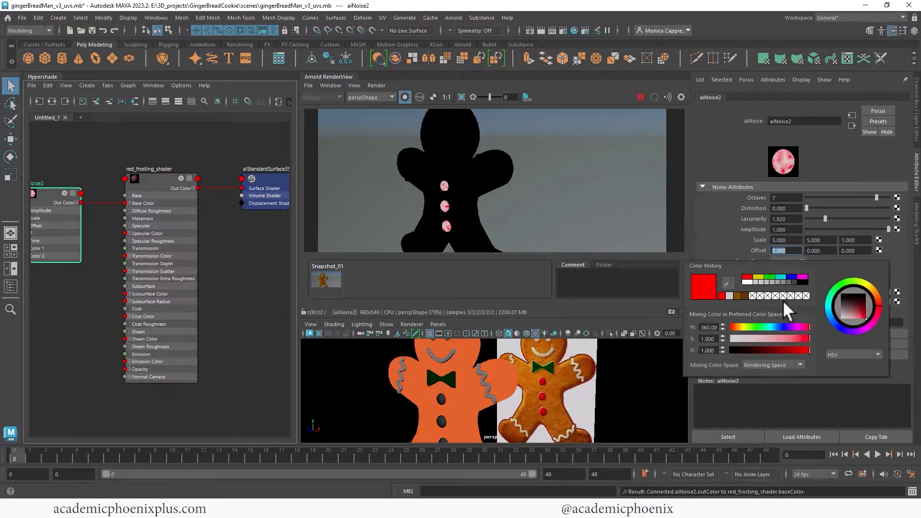
{"action": "left_click", "coordinate": [730, 295]}
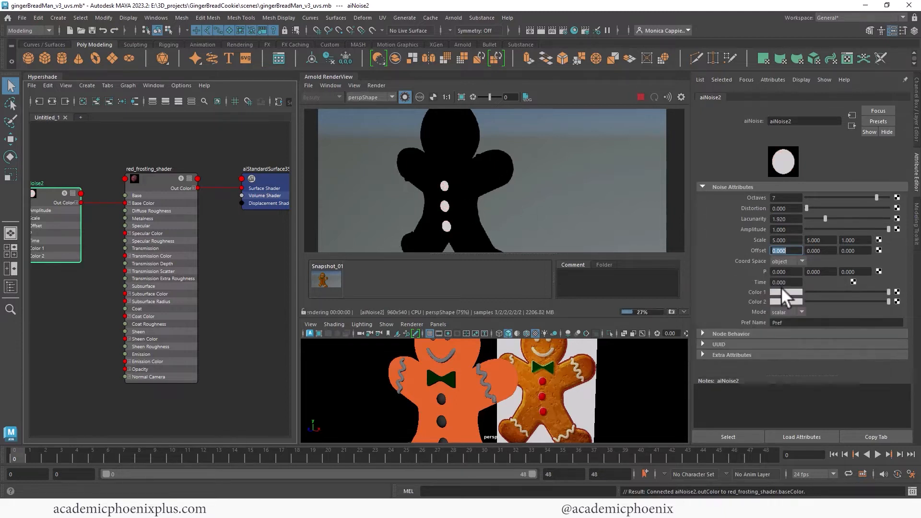
{"action": "left_click", "coordinate": [785, 291]}
{"action": "left_click", "coordinate": [747, 266]}
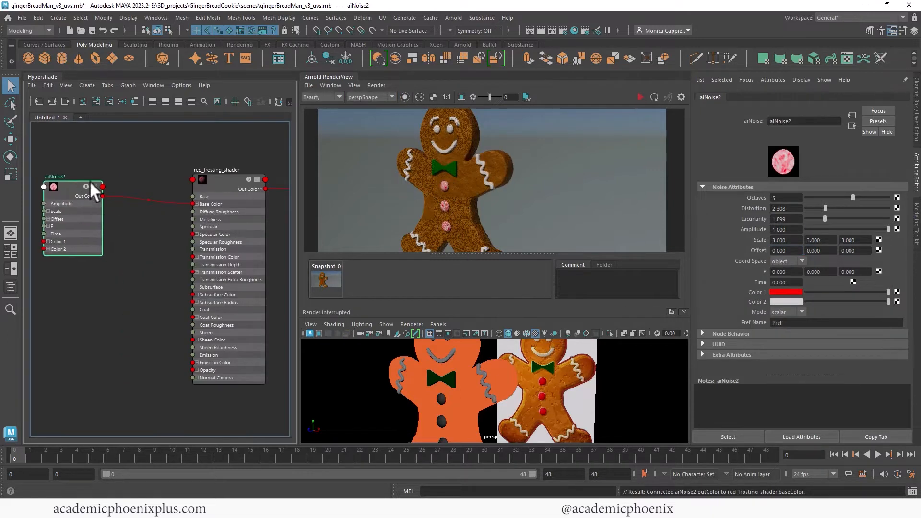
Create an aiRange node and connect it between aiNoise2 and the Base Color of red_frosting_shader
{"action": "left_click", "coordinate": [159, 170]}
{"action": "type", "text": "airan"}
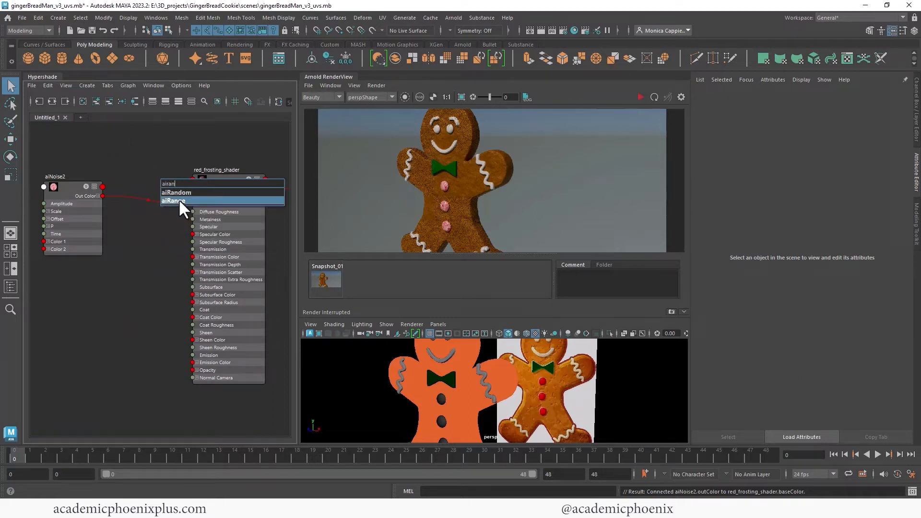
{"action": "left_click", "coordinate": [178, 199]}
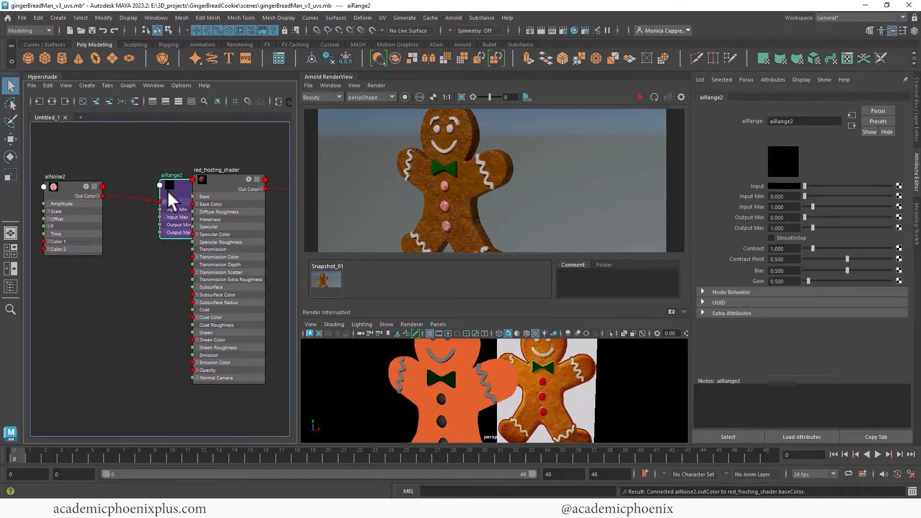
{"action": "left_click_drag", "start_coordinate": [167, 190], "coordinate": [118, 223]}
{"action": "left_click_drag", "start_coordinate": [174, 219], "coordinate": [148, 183]}
Raise aiRange2's Input Min to 0.452 using the isolated shader preview, and restore the full render
{"action": "left_click", "coordinate": [654, 99]}
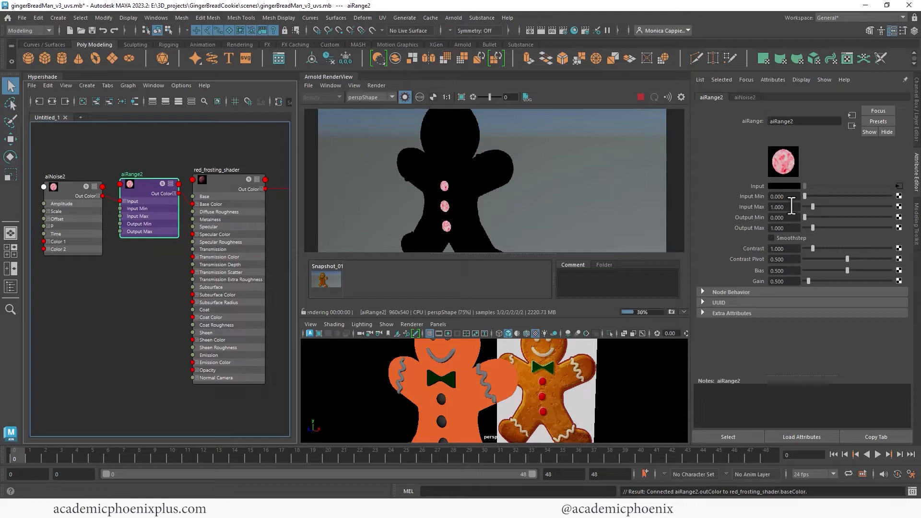
{"action": "left_click_drag", "start_coordinate": [805, 194], "coordinate": [808, 194]}
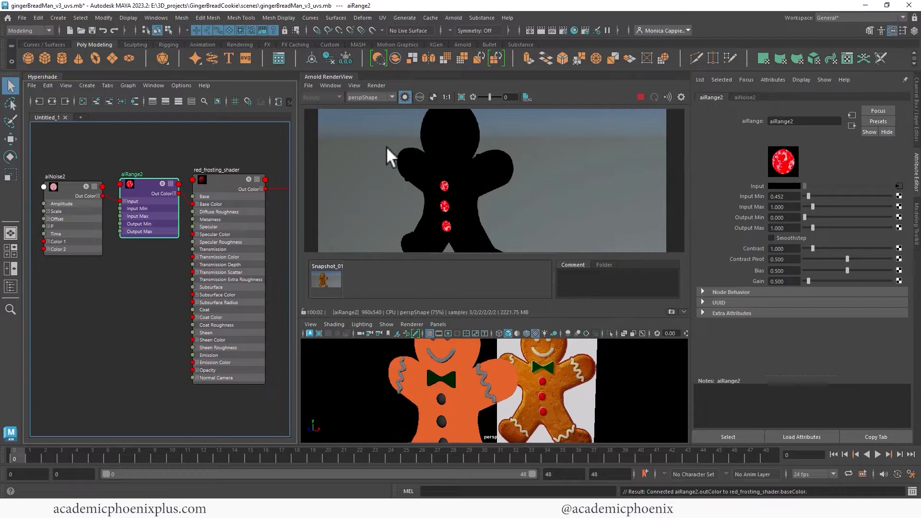
{"action": "left_click", "coordinate": [405, 97]}
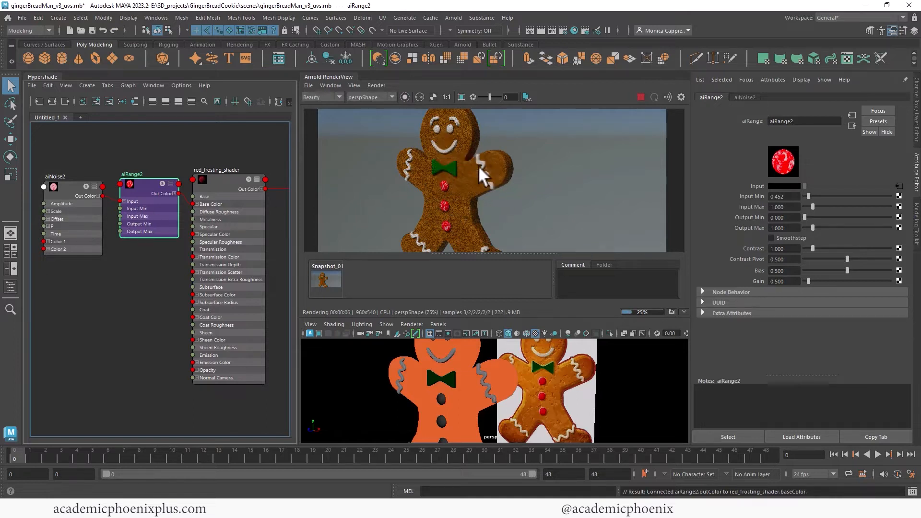
Select the green bow tie and map its aiStandardSurface2 base Color with an Arnold aiCellNoise texture
{"action": "left_click", "coordinate": [450, 168]}
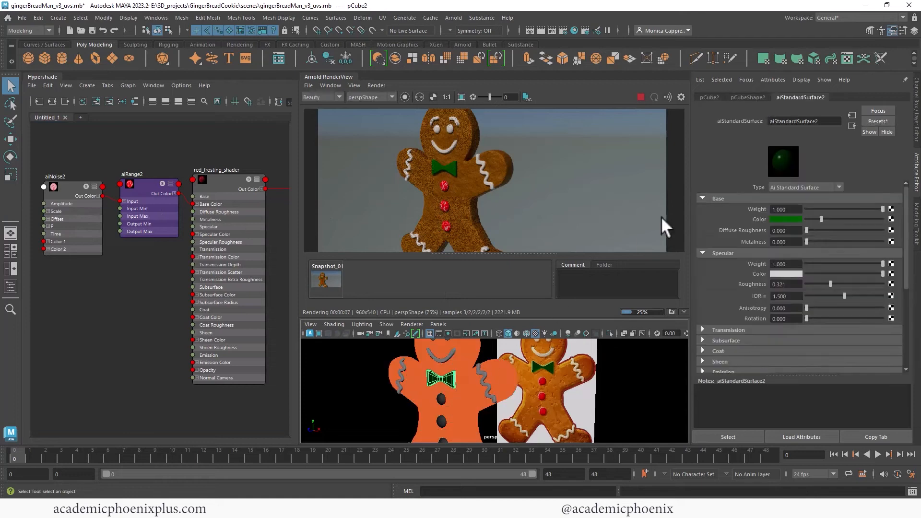
{"action": "left_click", "coordinate": [793, 218]}
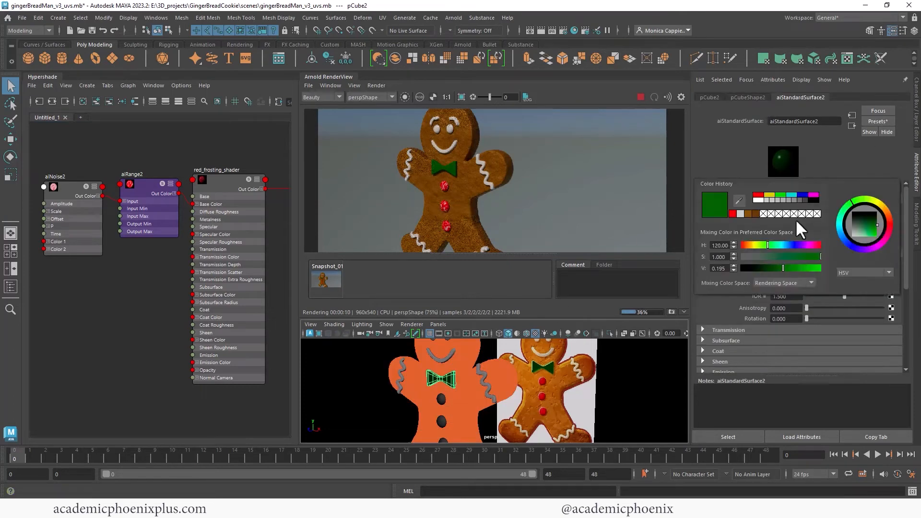
{"action": "left_click", "coordinate": [891, 219]}
{"action": "type", "text": "no"}
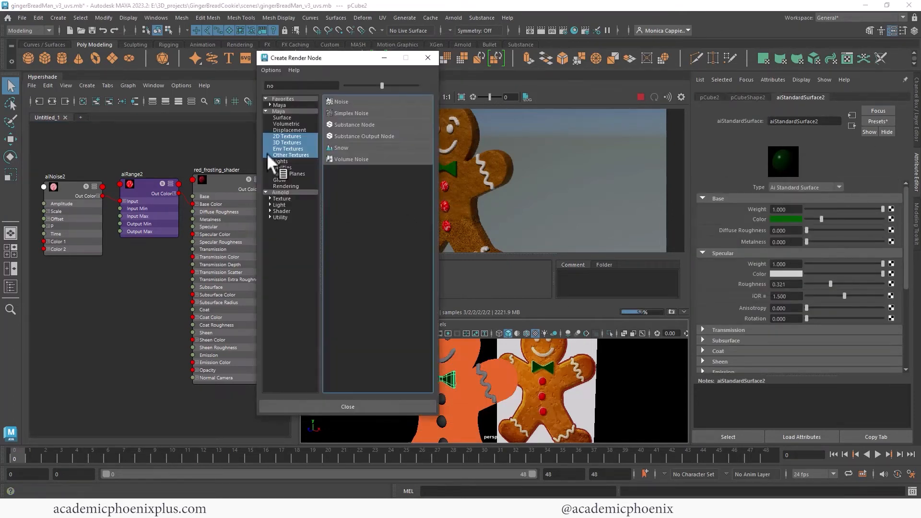
{"action": "left_click", "coordinate": [282, 192]}
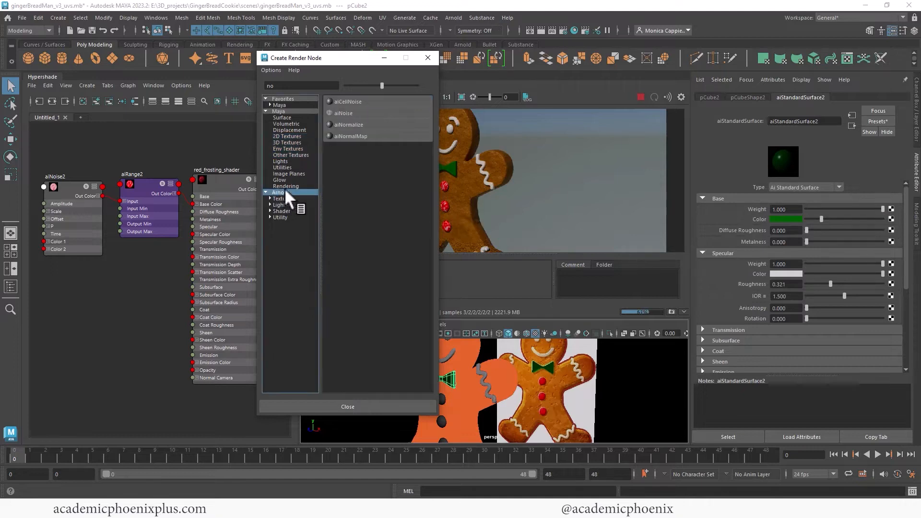
{"action": "left_click", "coordinate": [359, 101]}
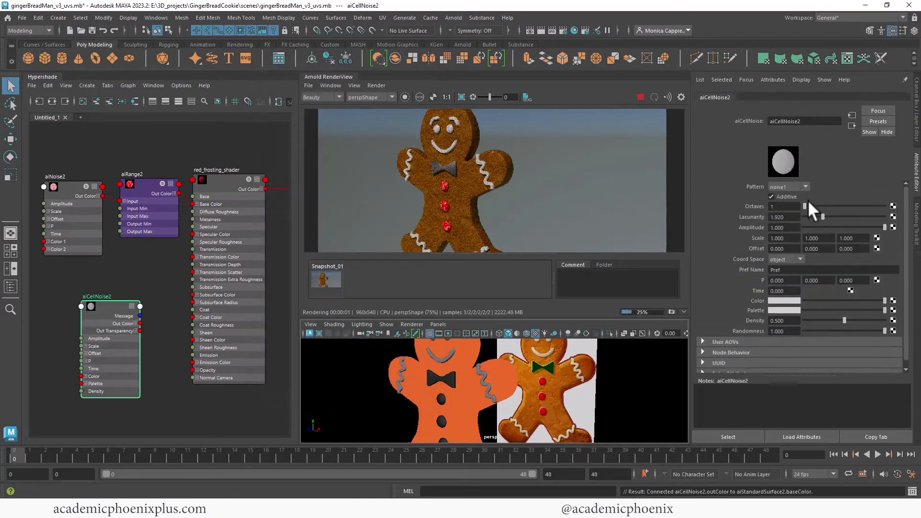
Set aiCellNoise2's Octaves to 7 and its Color to red
{"action": "left_click_drag", "start_coordinate": [805, 206], "coordinate": [872, 203]}
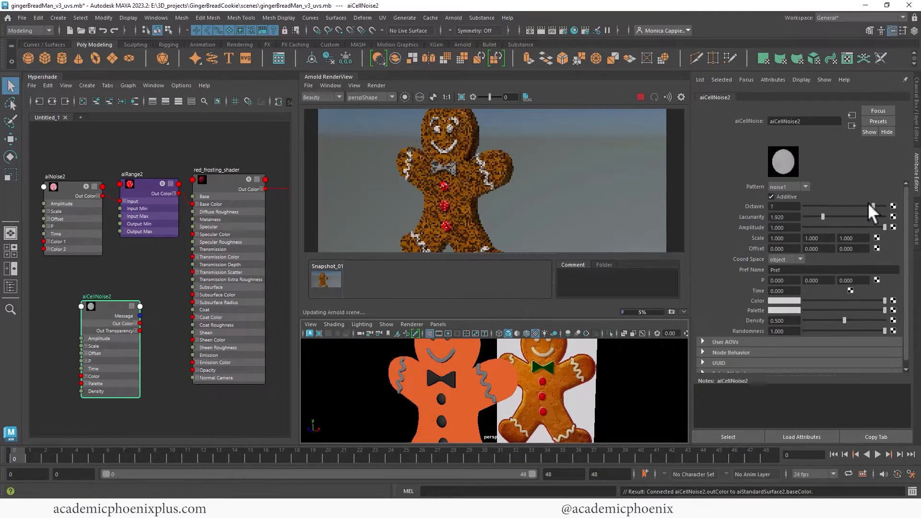
{"action": "left_click", "coordinate": [779, 301]}
{"action": "left_click", "coordinate": [724, 293]}
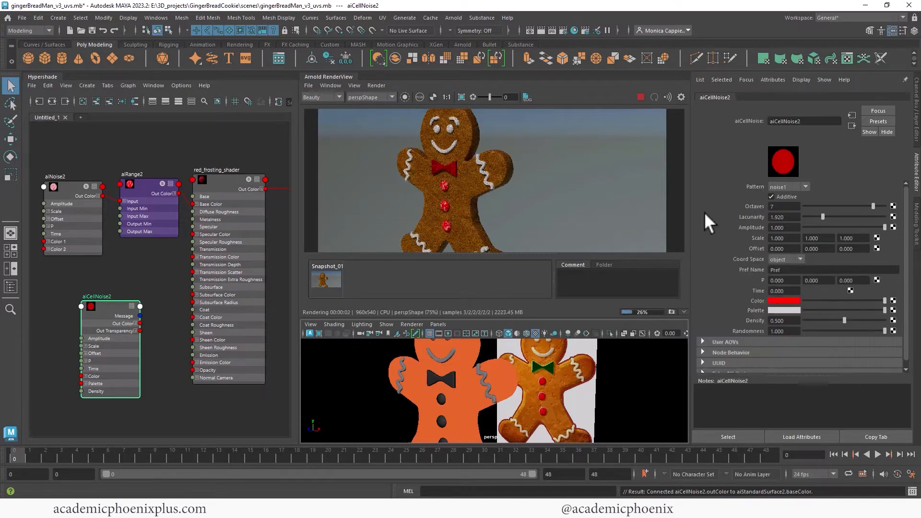
Try the cell1, cell2 and worley2 patterns on the bow tie's aiCellNoise2 and settle on worley1
{"action": "left_click", "coordinate": [790, 186]}
{"action": "left_click", "coordinate": [786, 196]}
{"action": "left_click", "coordinate": [786, 186]}
{"action": "left_click", "coordinate": [779, 214]}
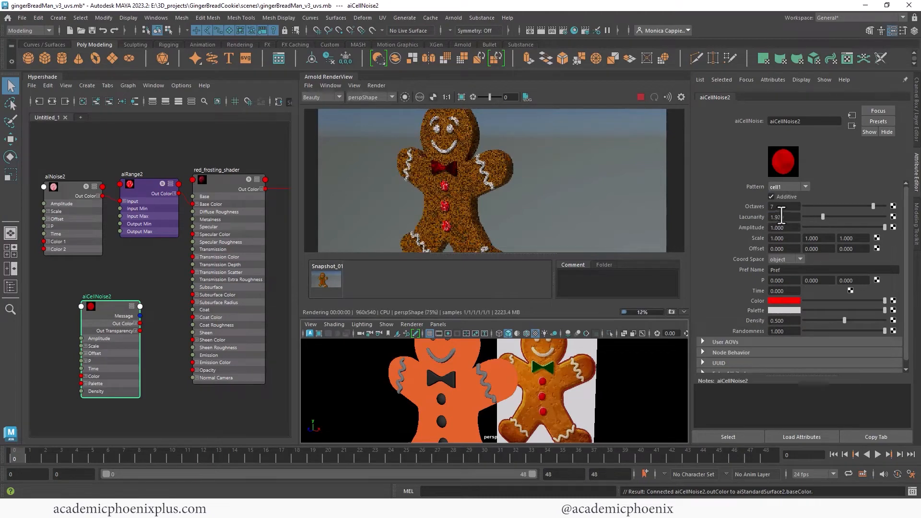
{"action": "left_click", "coordinate": [787, 188]}
{"action": "left_click", "coordinate": [777, 223]}
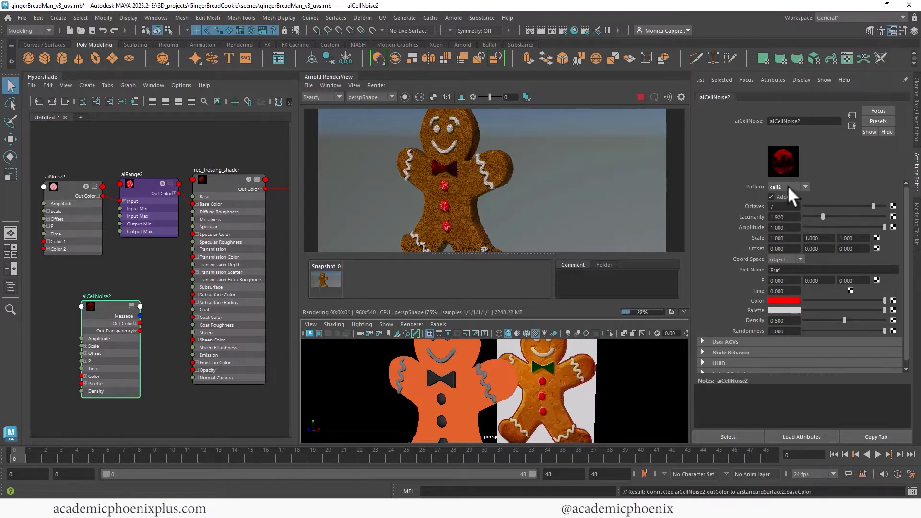
{"action": "left_click", "coordinate": [788, 184]}
{"action": "left_click", "coordinate": [781, 231]}
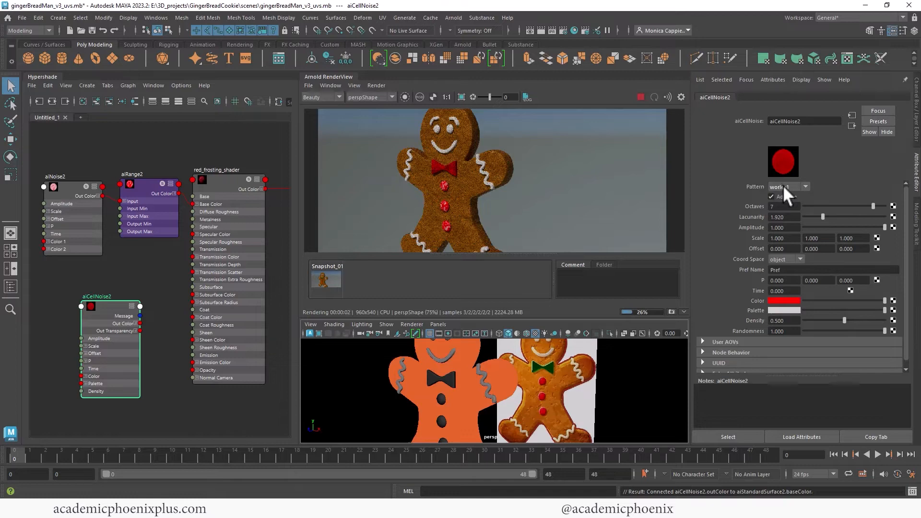
{"action": "left_click", "coordinate": [783, 186]}
{"action": "left_click", "coordinate": [784, 245]}
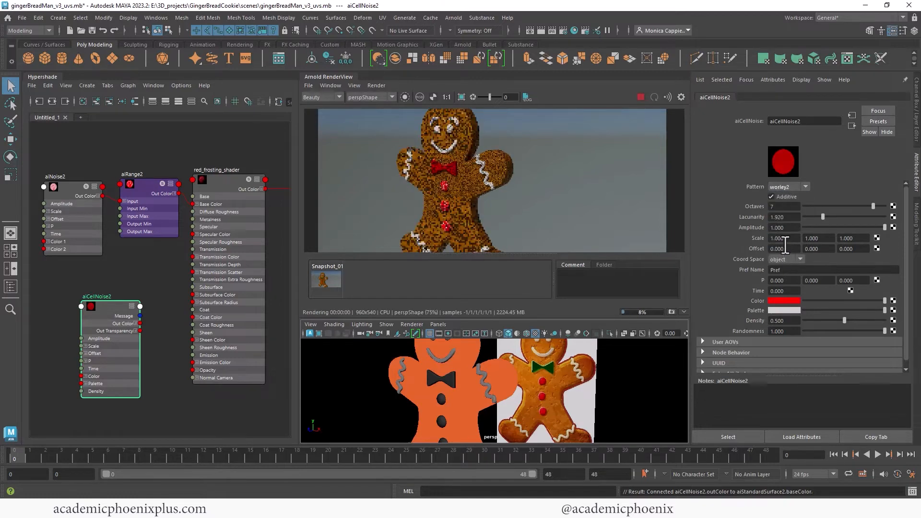
{"action": "left_click", "coordinate": [782, 186]}
{"action": "left_click", "coordinate": [782, 253]}
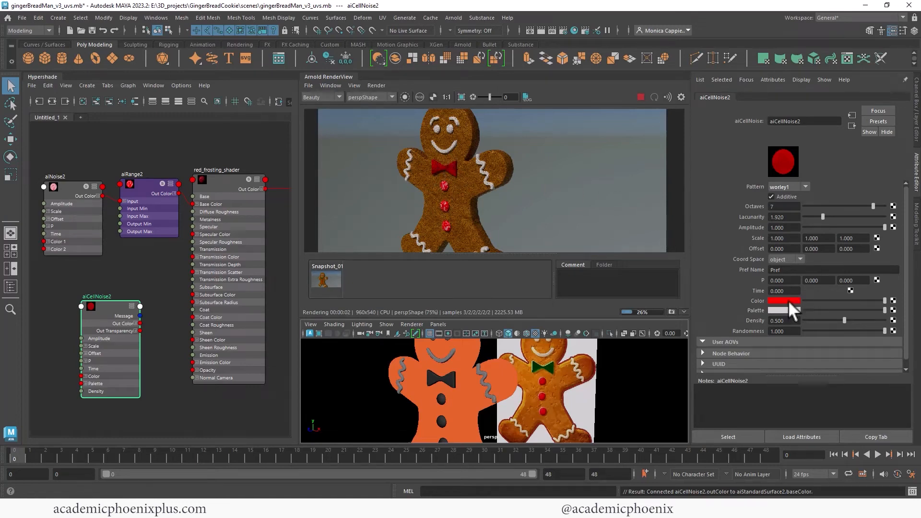
Change aiCellNoise2's Color to green, brighten it slightly, and stop the render
{"action": "left_click", "coordinate": [787, 300]}
{"action": "left_click", "coordinate": [739, 290]}
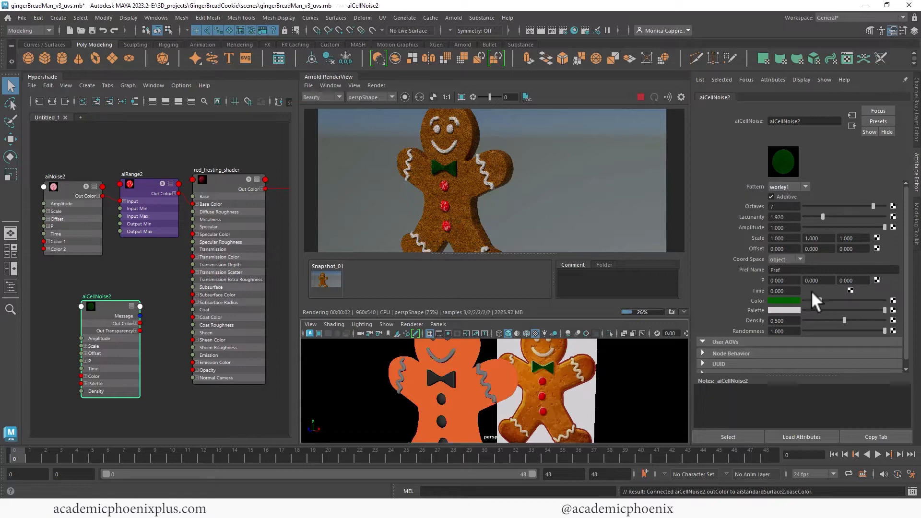
{"action": "left_click_drag", "start_coordinate": [820, 299], "coordinate": [833, 300]}
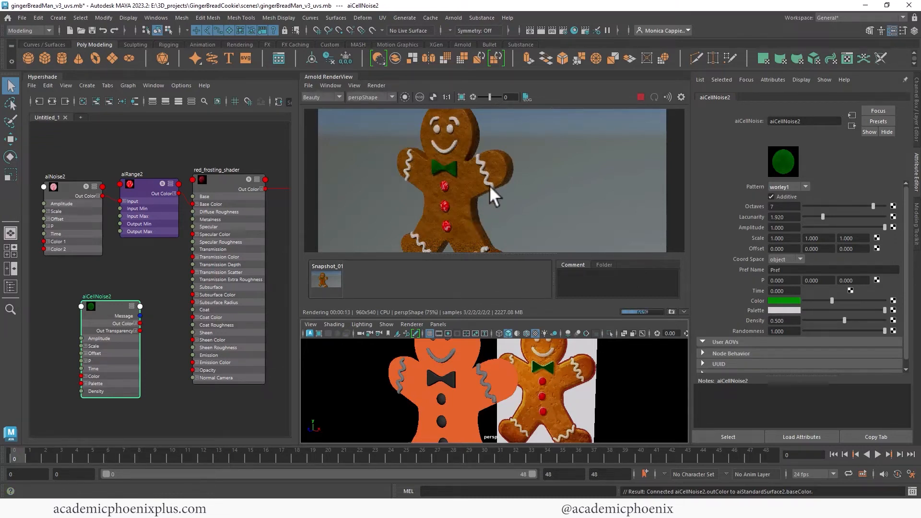
{"action": "left_click", "coordinate": [640, 97]}
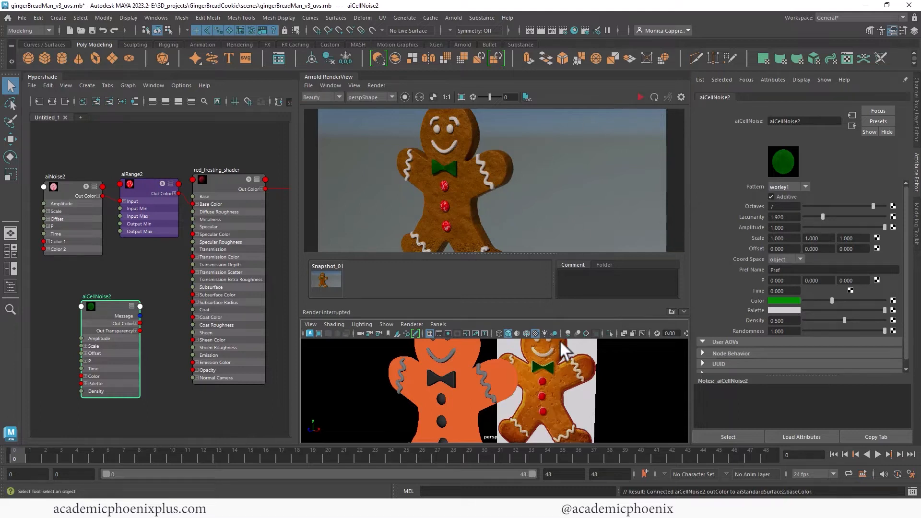
Select the white arm icing and map White_frosting's base Color with an Arnold aiNoise texture
{"action": "left_click", "coordinate": [477, 376]}
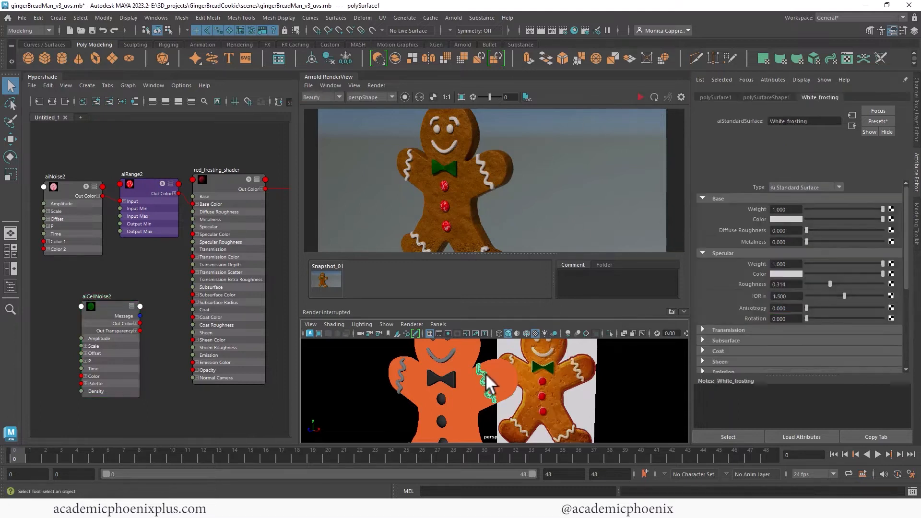
{"action": "left_click", "coordinate": [889, 219]}
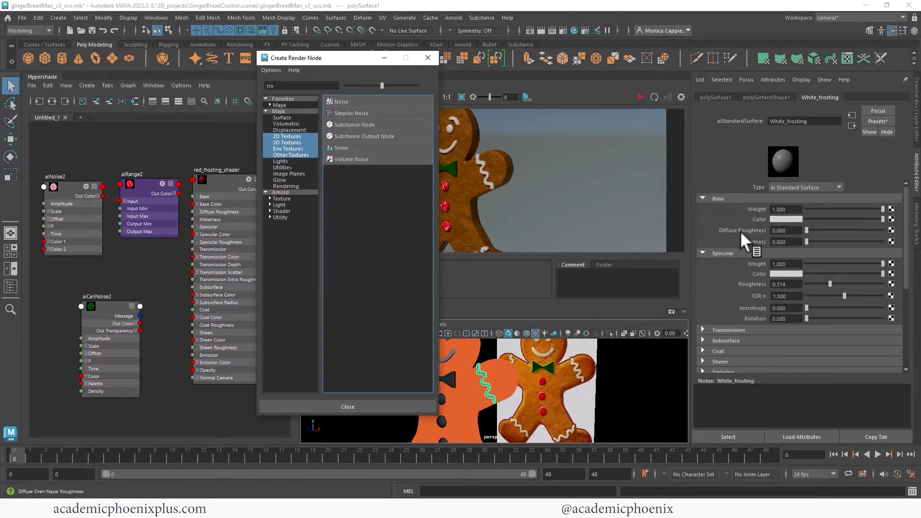
{"action": "left_click", "coordinate": [288, 193]}
{"action": "left_click", "coordinate": [344, 114]}
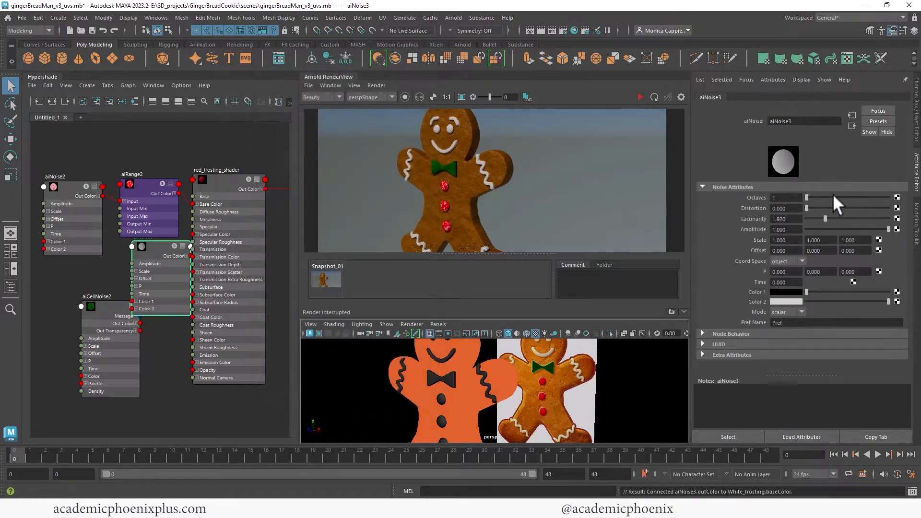
Set aiNoise3's Octaves to 7 and Color 1 to a pale blue of about H 227, S 0.3, V 0.87, and restart the render
{"action": "left_click", "coordinate": [874, 197]}
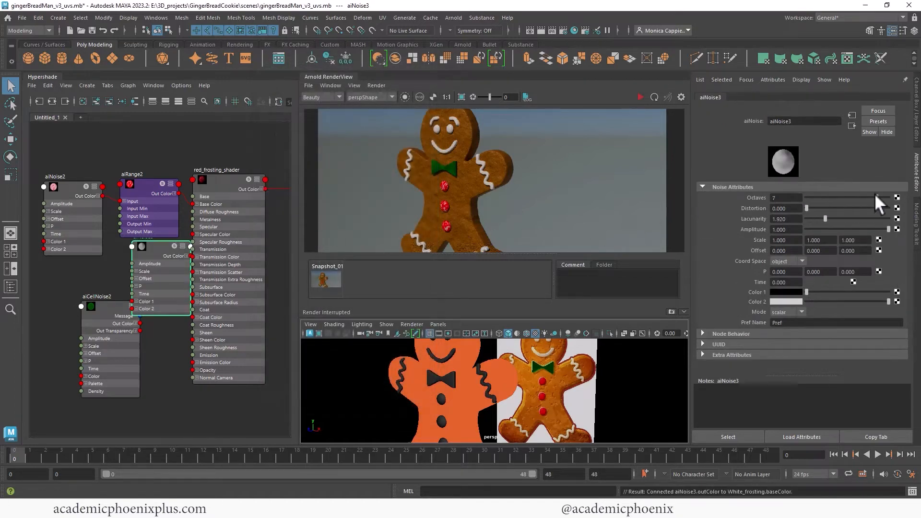
{"action": "left_click", "coordinate": [792, 291]}
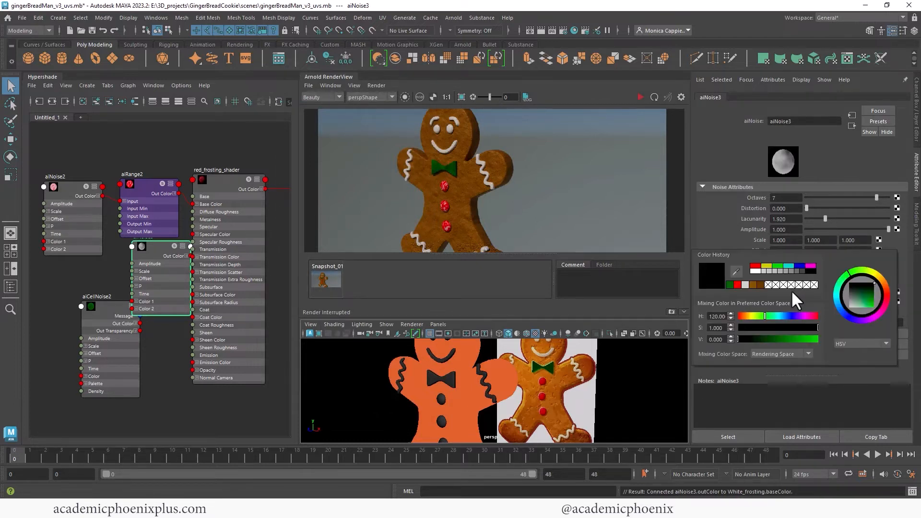
{"action": "left_click", "coordinate": [747, 284]}
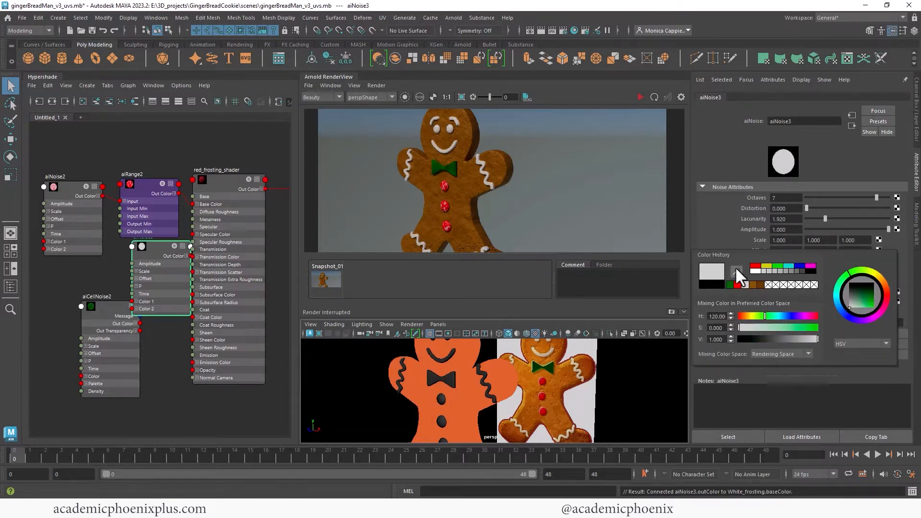
{"action": "left_click_drag", "start_coordinate": [740, 327], "coordinate": [748, 328]}
{"action": "left_click_drag", "start_coordinate": [849, 291], "coordinate": [840, 312]}
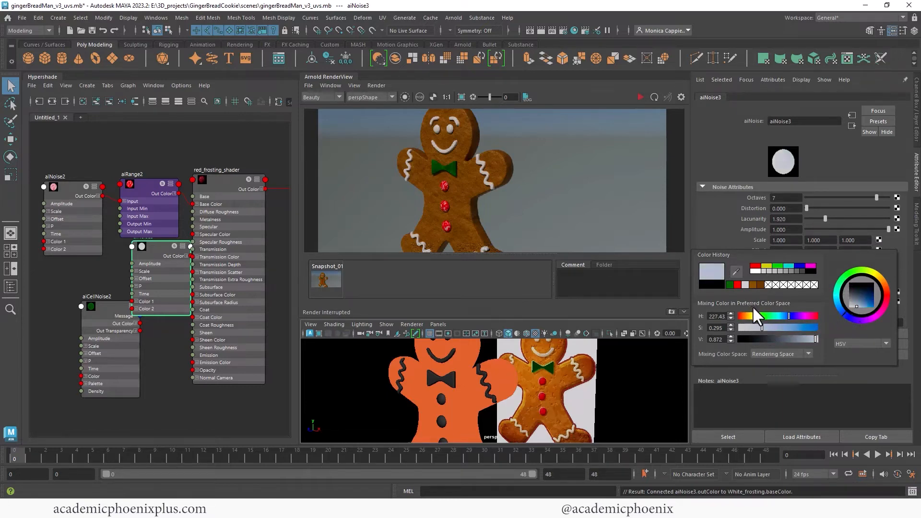
{"action": "left_click", "coordinate": [641, 97]}
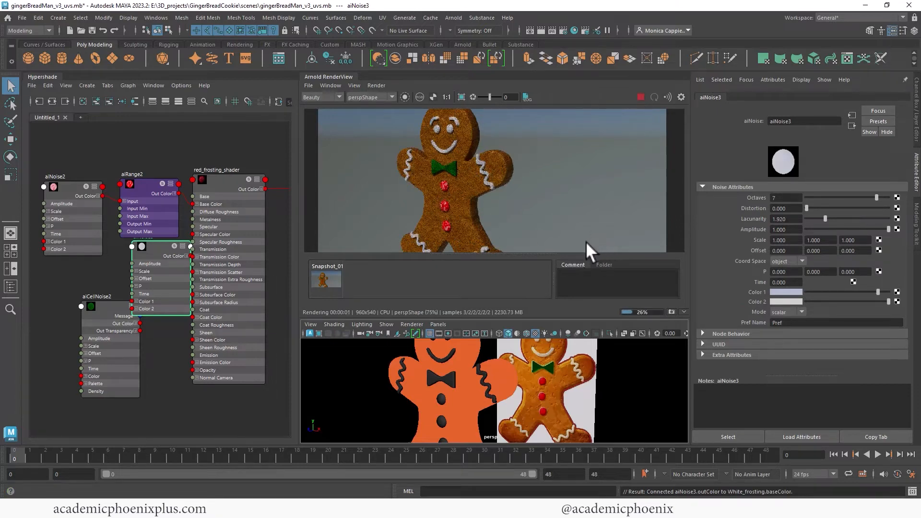
Change aiNoise3's Color 1 to a pale pink and graph the arm icing's White_frosting shader network in the Hypershade
{"action": "left_click", "coordinate": [786, 292]}
{"action": "left_click_drag", "start_coordinate": [862, 307], "coordinate": [863, 307]}
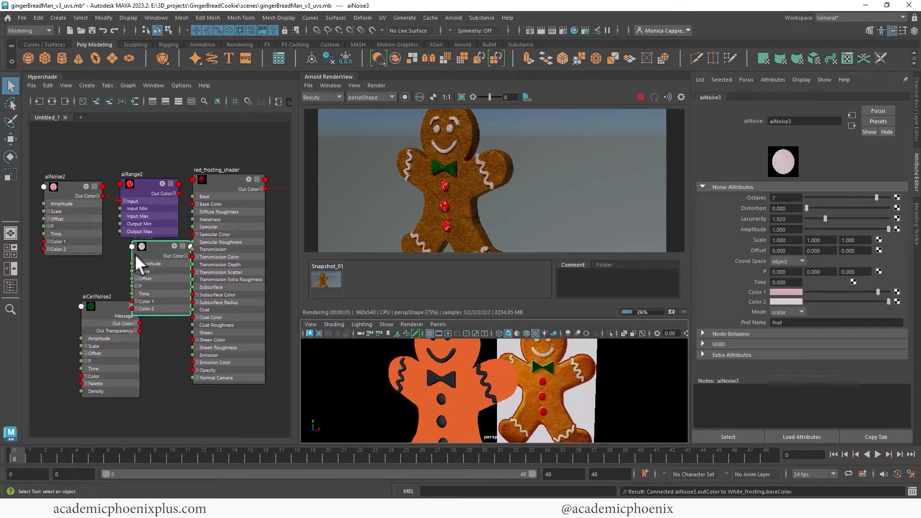
{"action": "left_click", "coordinate": [483, 381]}
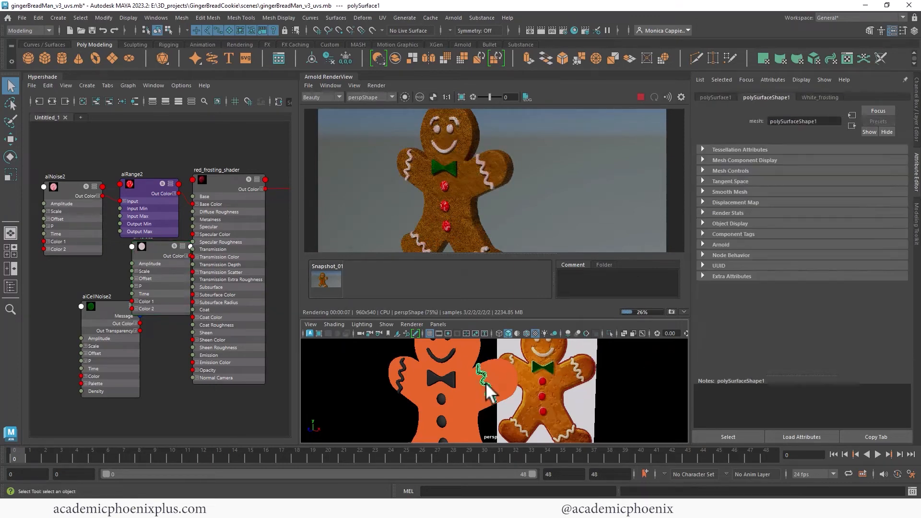
{"action": "left_click", "coordinate": [134, 101]}
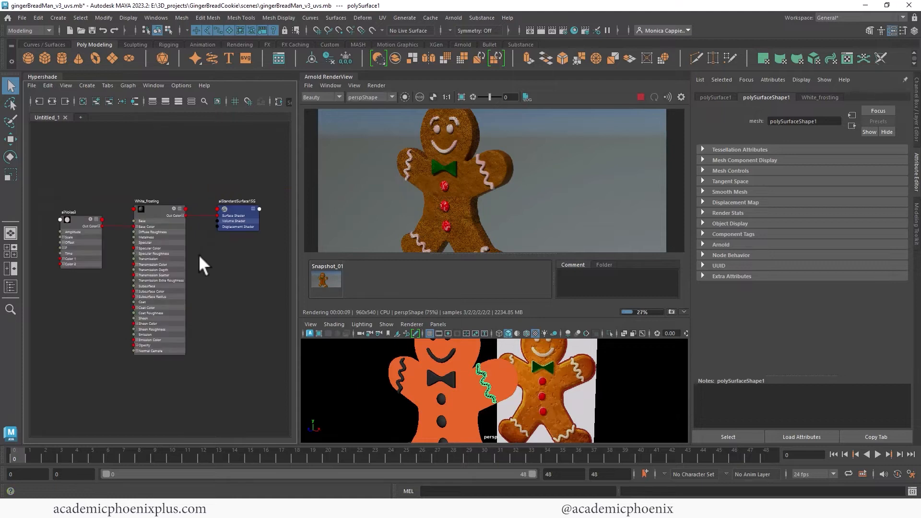
{"action": "left_click_drag", "start_coordinate": [151, 235], "coordinate": [102, 229]}
{"action": "left_click", "coordinate": [165, 202]}
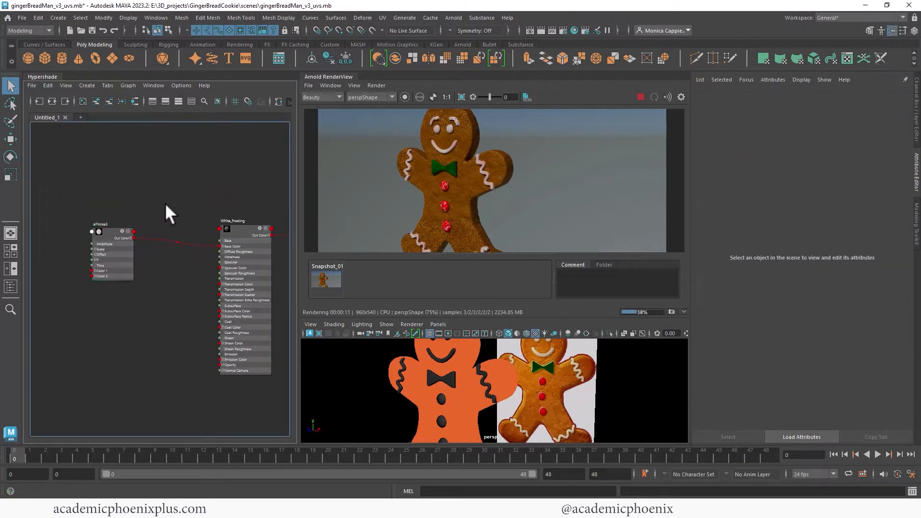
Create an aiRange node and connect it between aiNoise3 and White_frosting's Base Color
{"action": "key", "text": "Tab"}
{"action": "type", "text": "ran"}
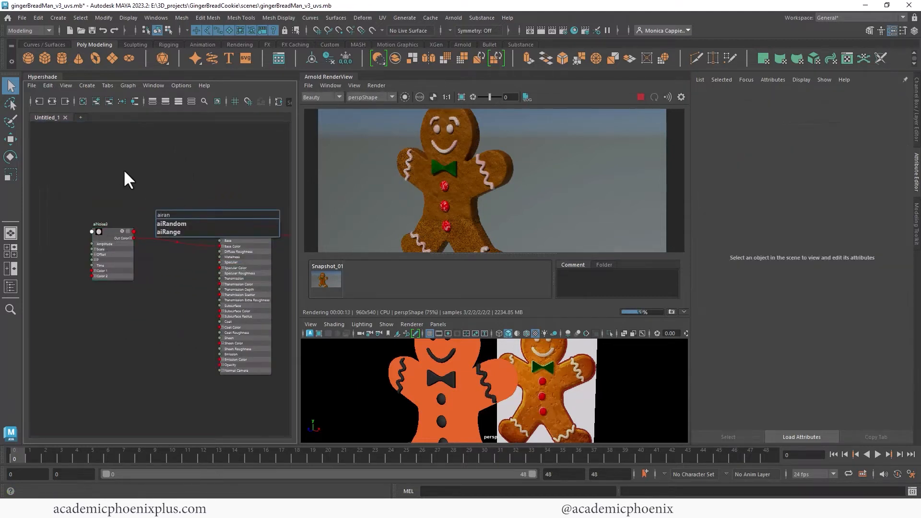
{"action": "left_click", "coordinate": [197, 232]}
{"action": "left_click_drag", "start_coordinate": [175, 231], "coordinate": [156, 198]}
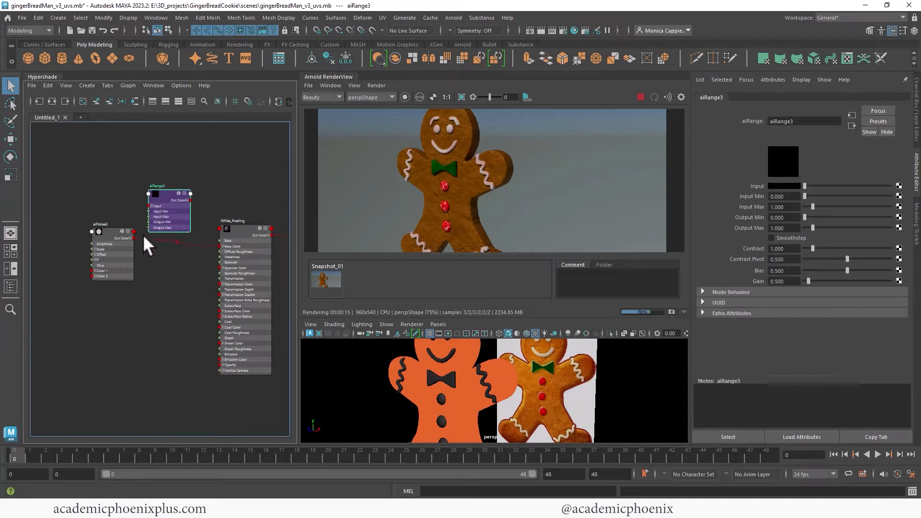
{"action": "left_click_drag", "start_coordinate": [137, 229], "coordinate": [149, 203]}
{"action": "left_click_drag", "start_coordinate": [191, 201], "coordinate": [222, 243]}
{"action": "left_click_drag", "start_coordinate": [172, 200], "coordinate": [172, 238]}
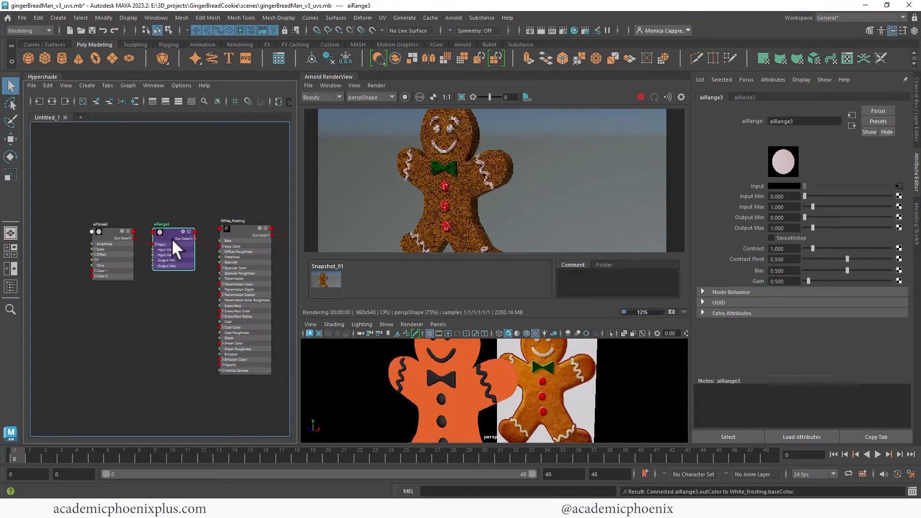
Isolate aiRange3 in the render and set its Input Min to 0.395, Input Max to 0.565, and Output Max and Contrast to 0.847
{"action": "left_click", "coordinate": [405, 97]}
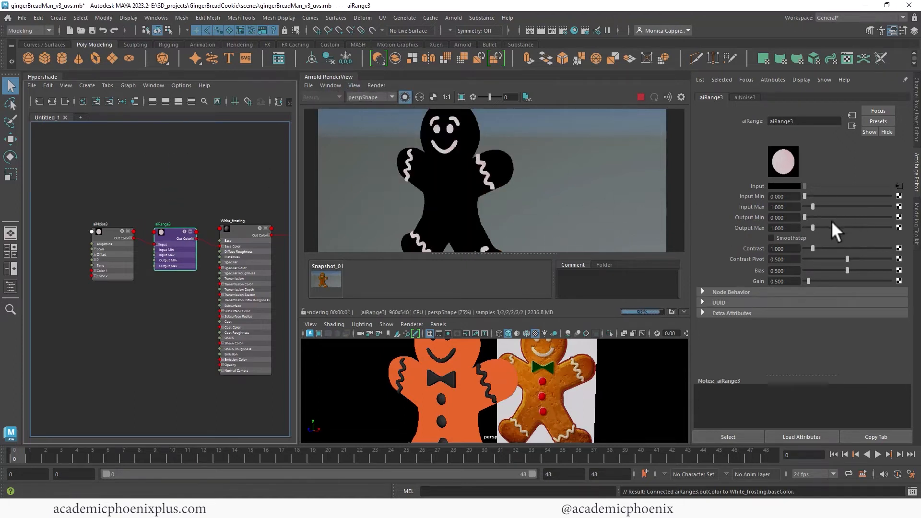
{"action": "left_click_drag", "start_coordinate": [813, 248], "coordinate": [802, 215]}
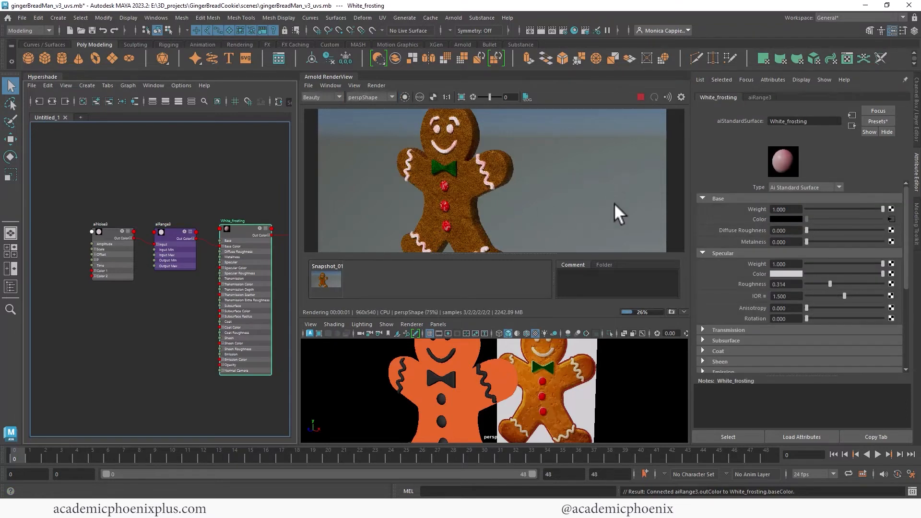
Set White_frosting's specular Roughness to 0.325 and update the full scene in the Arnold render
{"action": "mouse_move", "coordinate": [906, 274]}
{"action": "left_mouse_down"}
{"action": "mouse_move", "coordinate": [905, 283]}
{"action": "mouse_move", "coordinate": [903, 272]}
{"action": "left_mouse_up"}
{"action": "left_click_drag", "start_coordinate": [831, 281], "coordinate": [831, 280]}
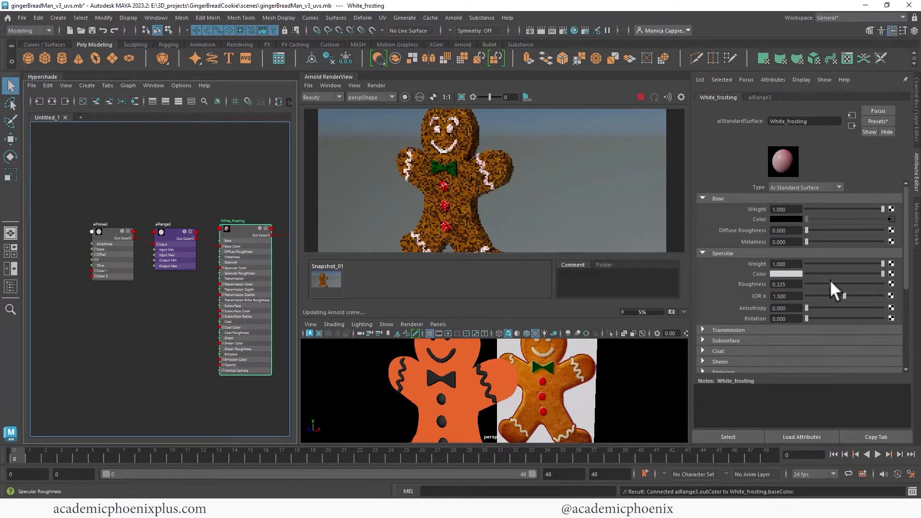
{"action": "left_click", "coordinate": [354, 85]}
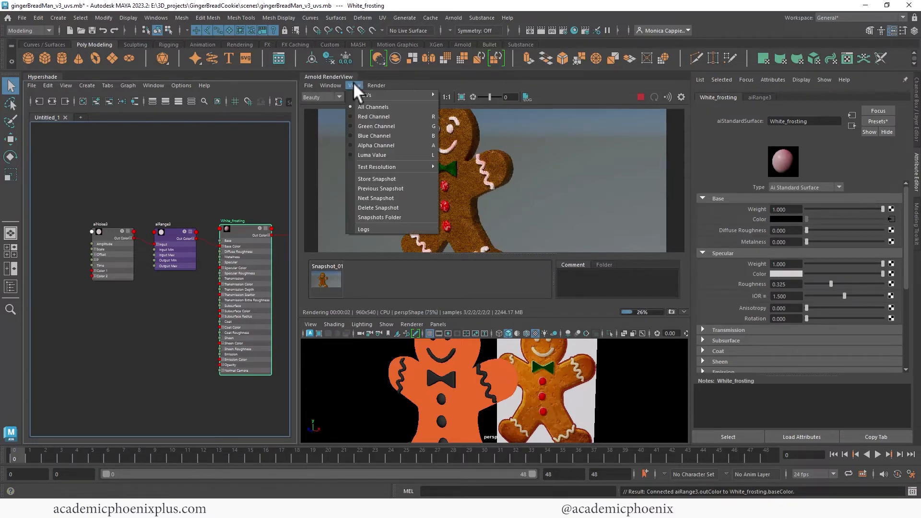
{"action": "left_click", "coordinate": [373, 85]}
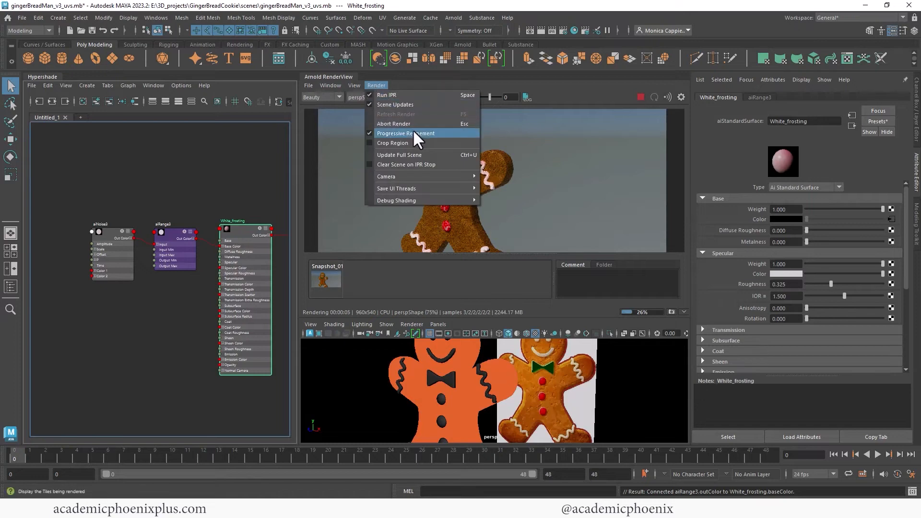
{"action": "left_click", "coordinate": [417, 156]}
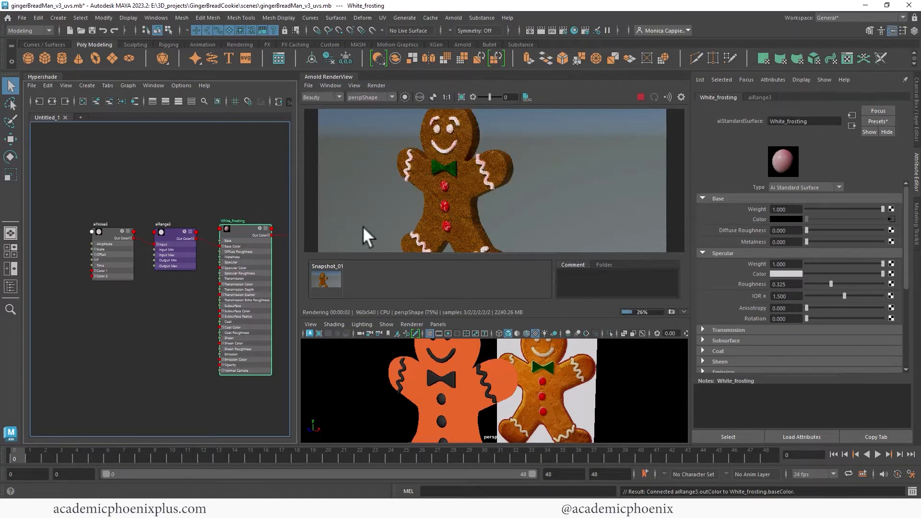
Set aiRange3's Output Max to 0.395 and stop the render
{"action": "left_click", "coordinate": [167, 234]}
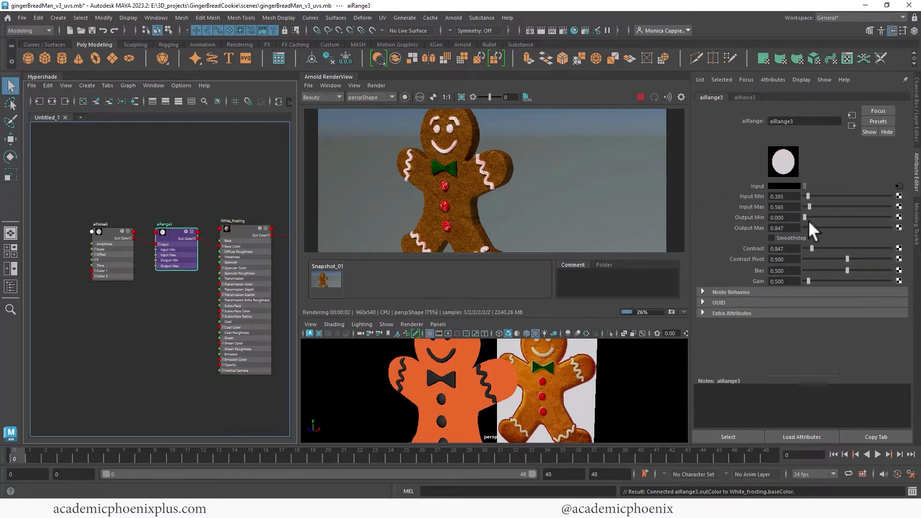
{"action": "left_click_drag", "start_coordinate": [812, 228], "coordinate": [807, 228]}
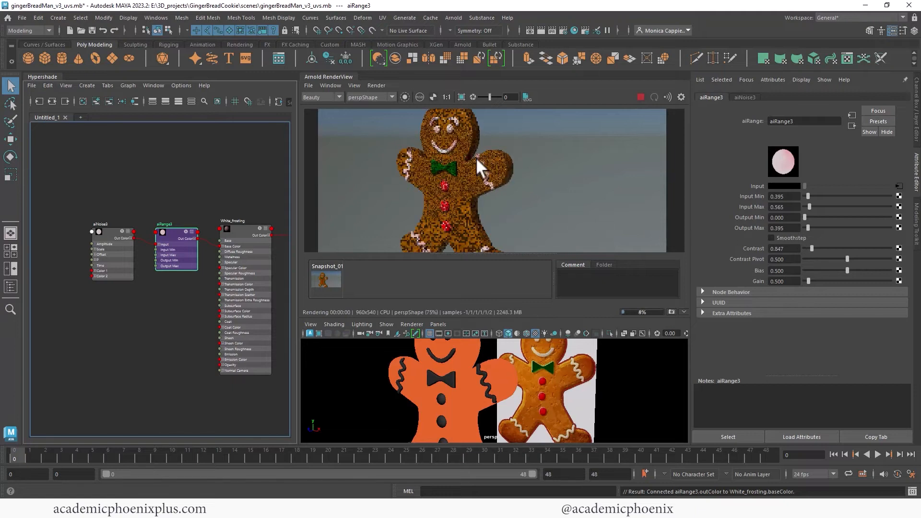
{"action": "left_click", "coordinate": [640, 96]}
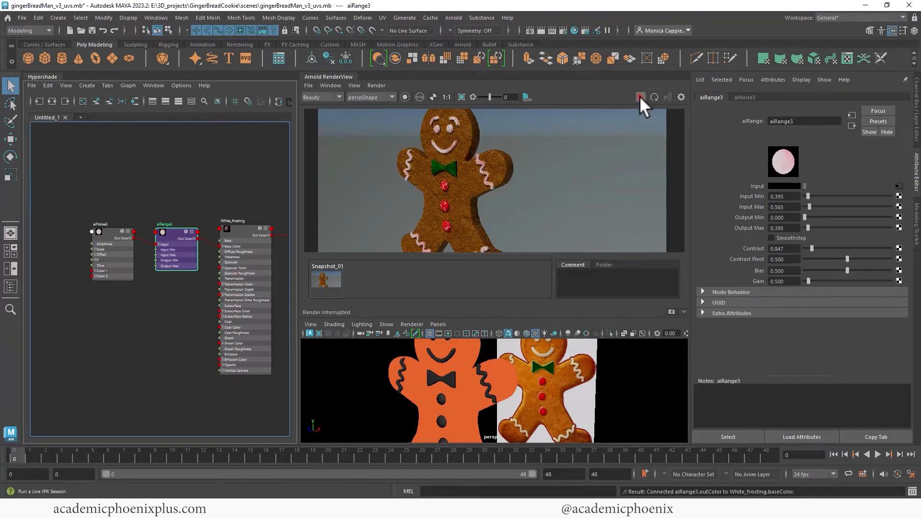
Store a snapshot of a fresh render and set White_frosting's Subsurface Weight to 0.567
{"action": "left_click", "coordinate": [254, 229]}
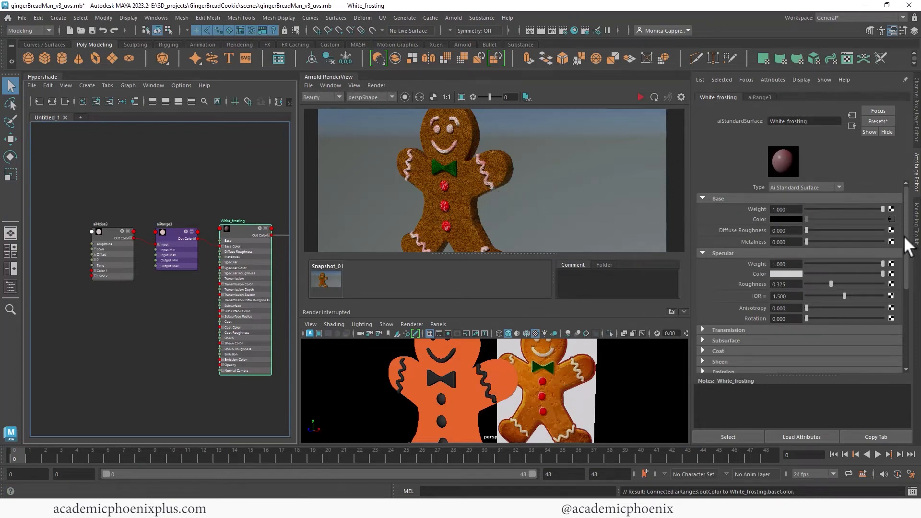
{"action": "left_click_drag", "start_coordinate": [904, 236], "coordinate": [900, 269]}
{"action": "left_click", "coordinate": [731, 300]}
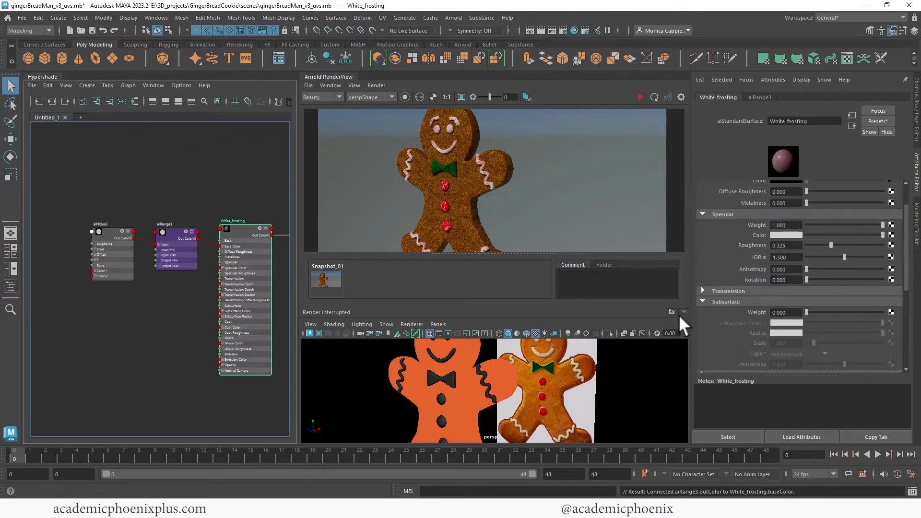
{"action": "left_click", "coordinate": [640, 97]}
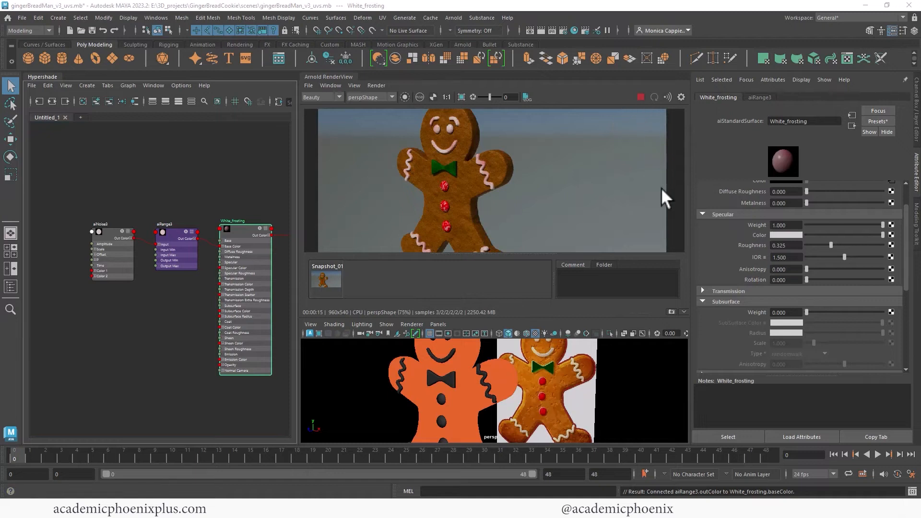
{"action": "left_click", "coordinate": [672, 312]}
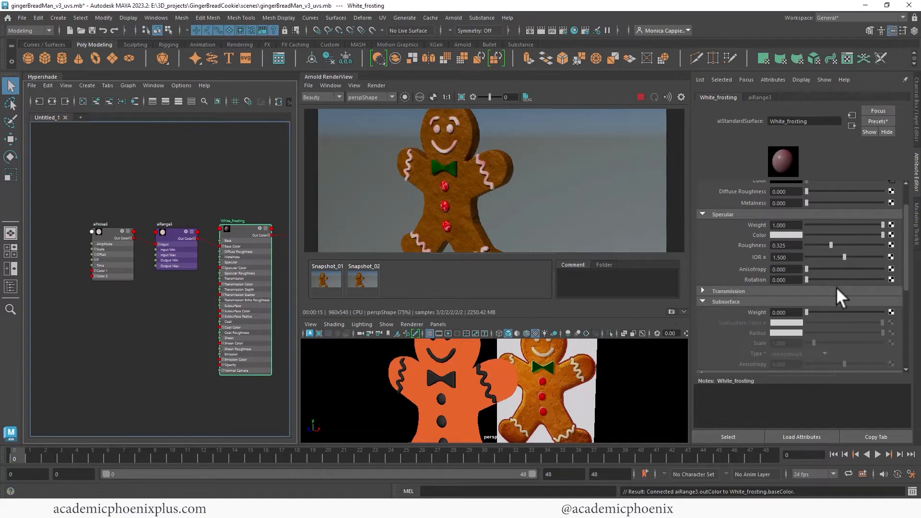
{"action": "left_click_drag", "start_coordinate": [806, 312], "coordinate": [849, 310]}
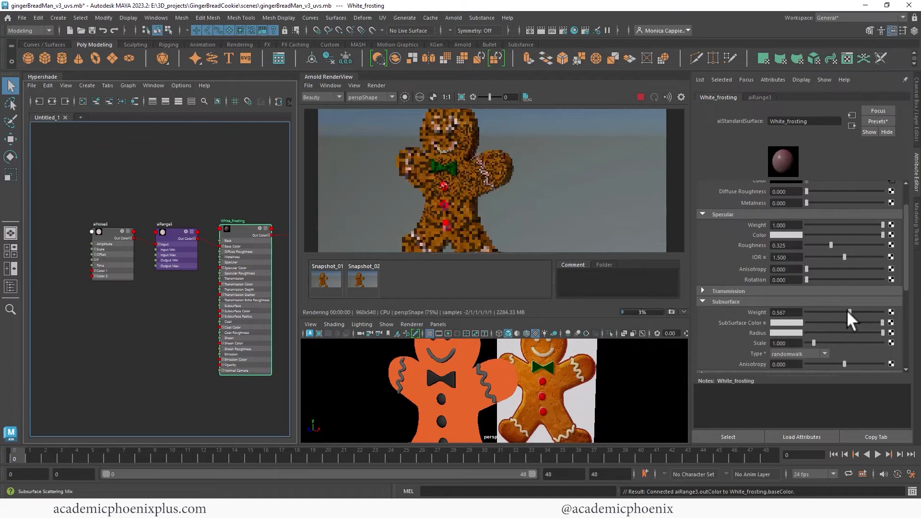
Set the bow tie shader's Subsurface Weight to 0.701 and its SubSurface Color to a green of H 120, S 0.569, V 0.471
{"action": "left_click", "coordinate": [439, 379]}
{"action": "left_click", "coordinate": [439, 379]}
{"action": "left_click", "coordinate": [804, 97]}
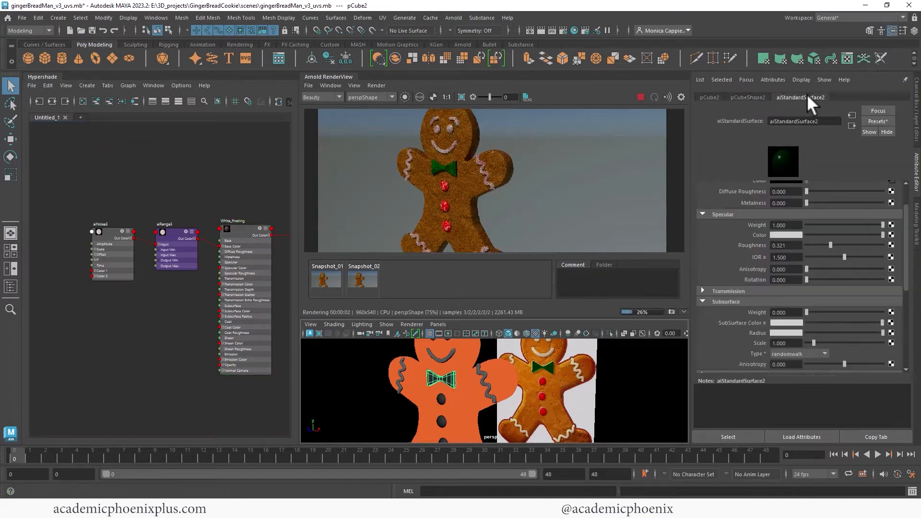
{"action": "left_click_drag", "start_coordinate": [808, 312], "coordinate": [859, 311]}
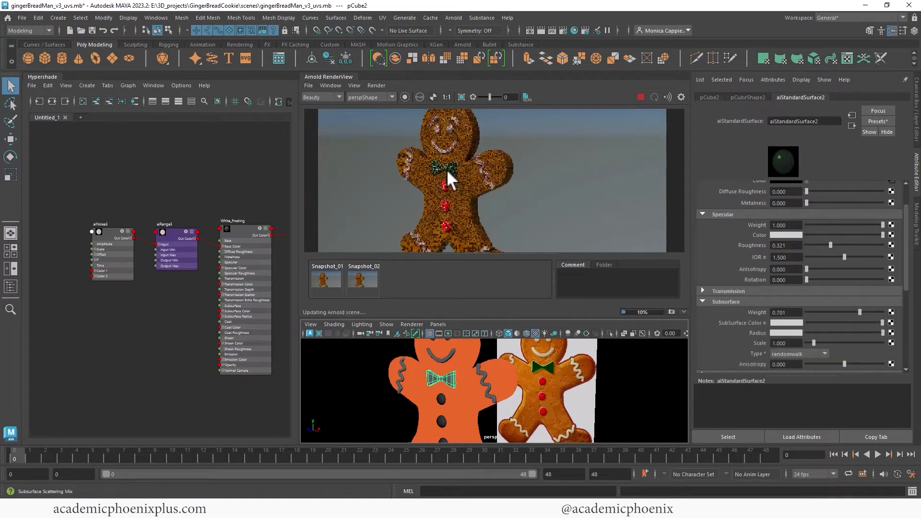
{"action": "left_click", "coordinate": [792, 322]}
{"action": "left_click", "coordinate": [760, 315]}
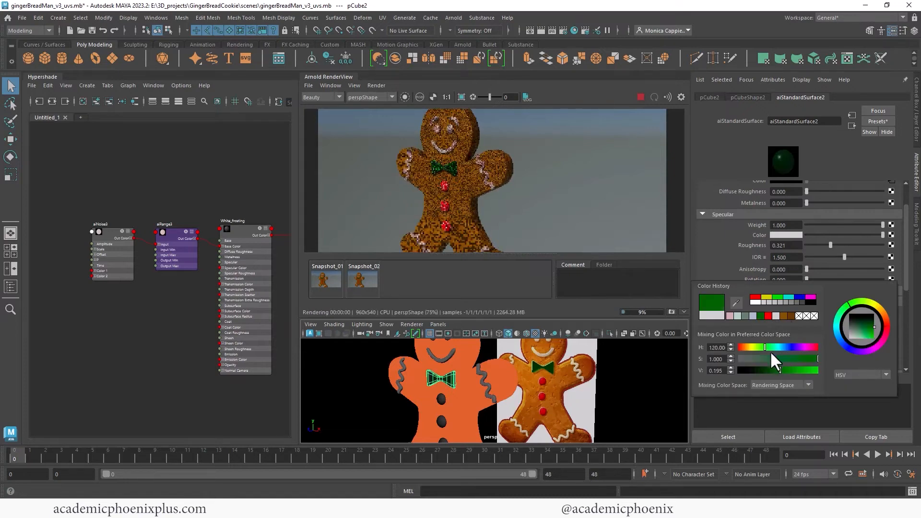
{"action": "left_click", "coordinate": [869, 331]}
{"action": "left_click_drag", "start_coordinate": [857, 332], "coordinate": [862, 332]}
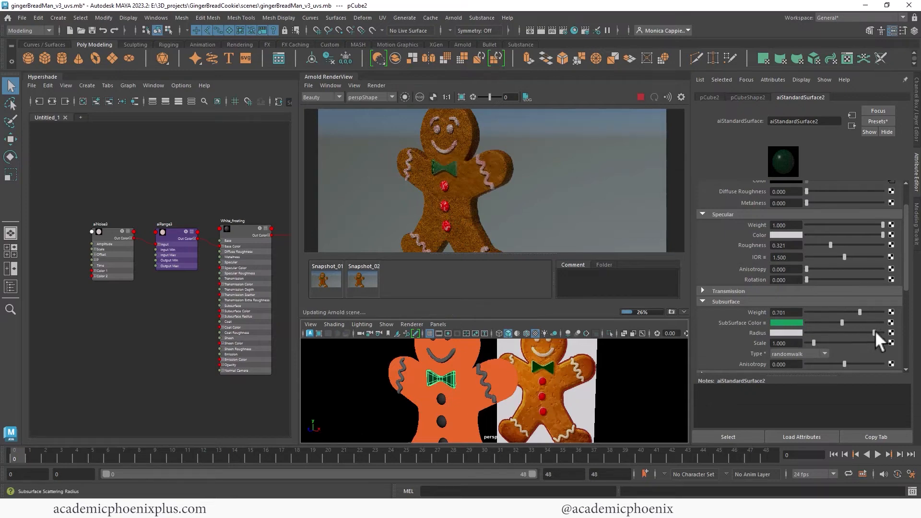
Darken the bow tie's subsurface Radius to light gray, set Scale to 0.510, and darken its green SubSurface Color
{"action": "left_click_drag", "start_coordinate": [876, 332], "coordinate": [860, 331]}
{"action": "left_click", "coordinate": [808, 342]}
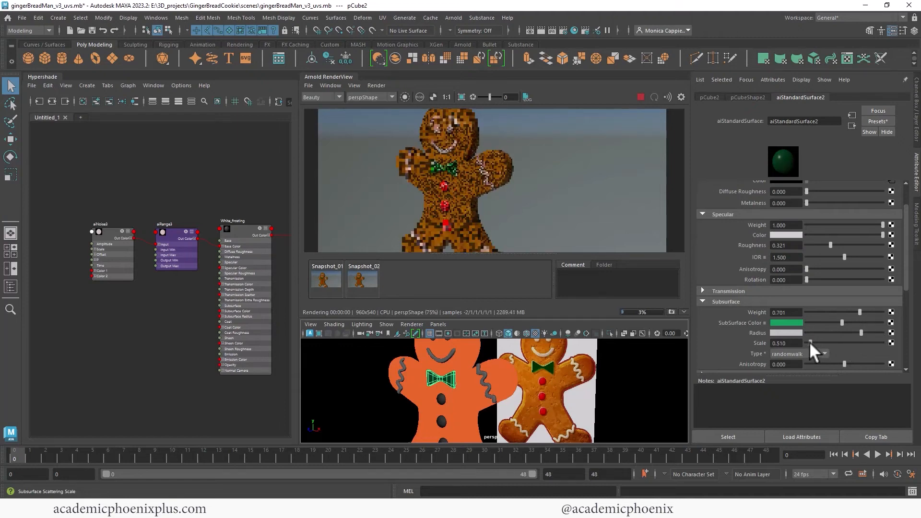
{"action": "left_click", "coordinate": [791, 322]}
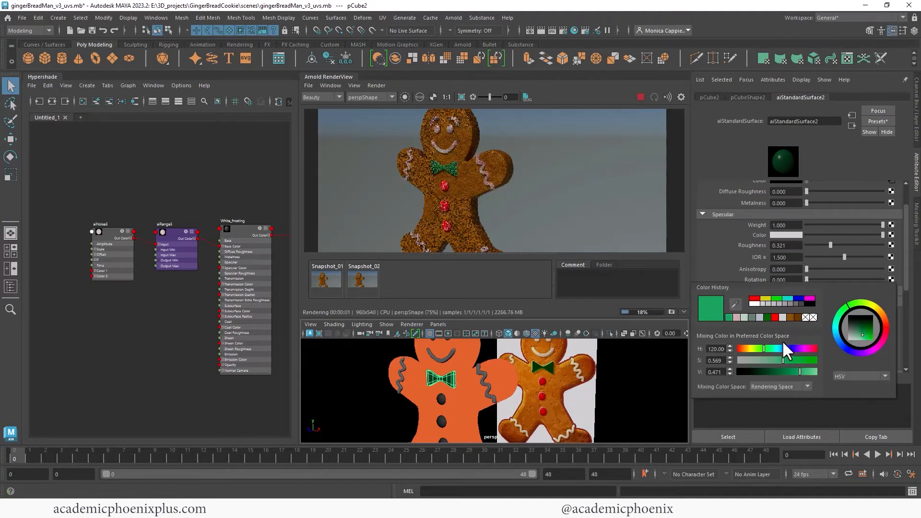
{"action": "left_click", "coordinate": [777, 369]}
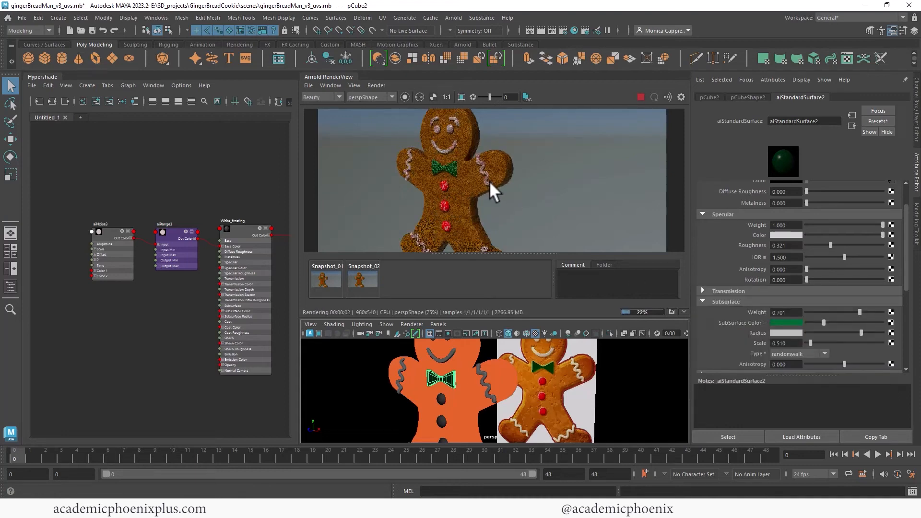
Set White_frosting's subsurface Scale to 0.955 and Weight to 0.675 on the arm icing
{"action": "left_click", "coordinate": [486, 391]}
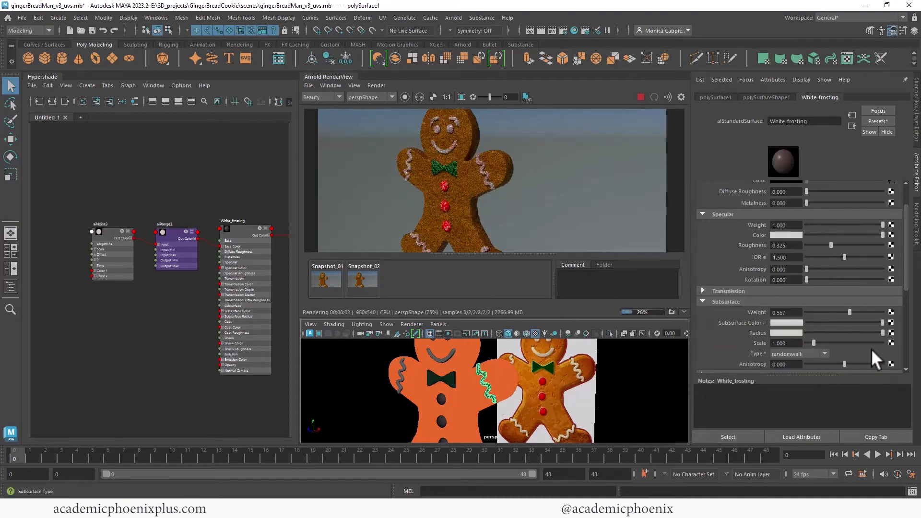
{"action": "left_click", "coordinate": [813, 343]}
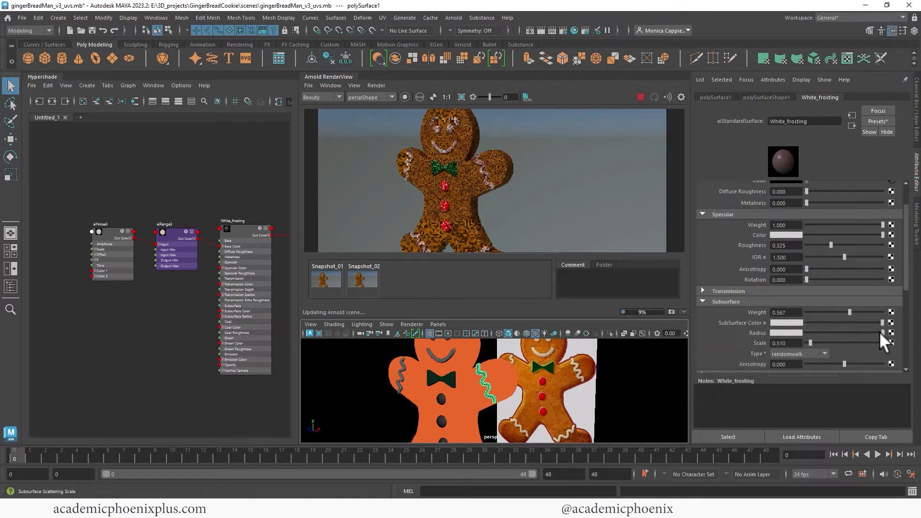
{"action": "left_click", "coordinate": [858, 312]}
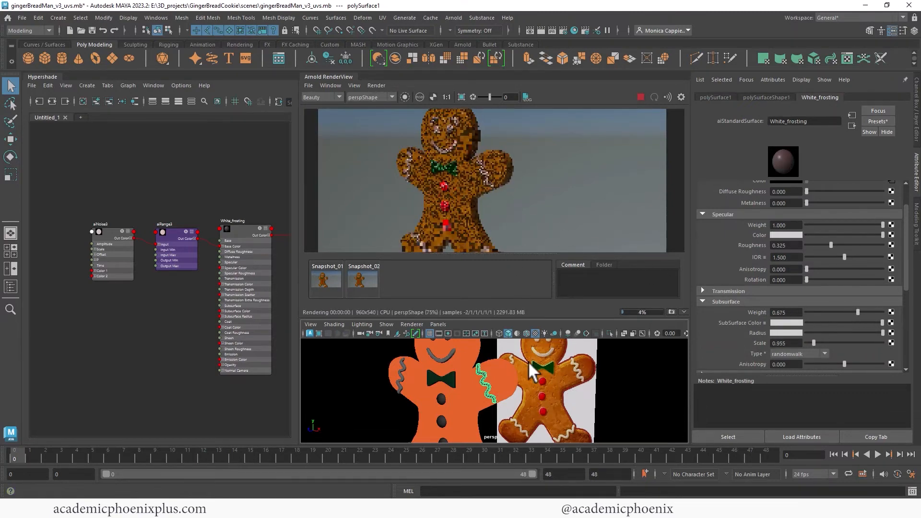
Set the red button shader's Subsurface Weight to 0.490 and change its subsurface Radius to a light pinkish red
{"action": "left_click", "coordinate": [440, 398]}
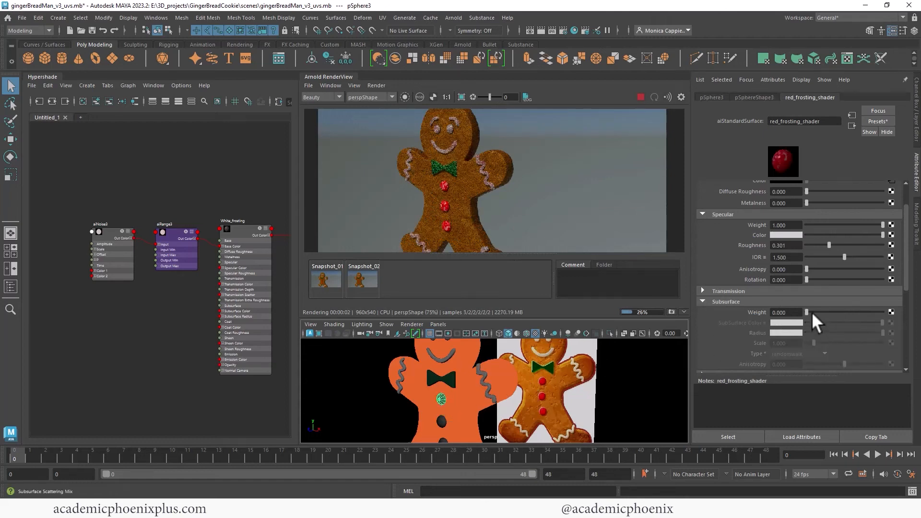
{"action": "left_click", "coordinate": [838, 312]}
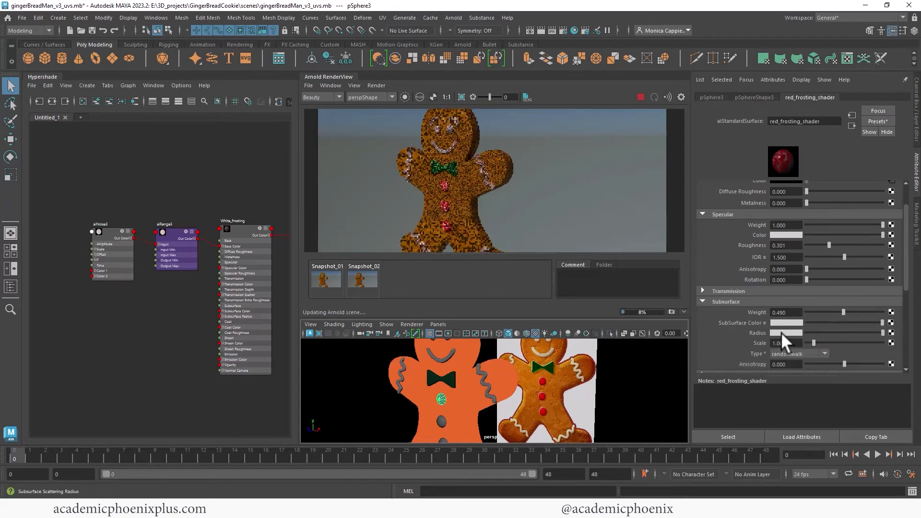
{"action": "left_click", "coordinate": [782, 332]}
{"action": "left_click", "coordinate": [774, 329]}
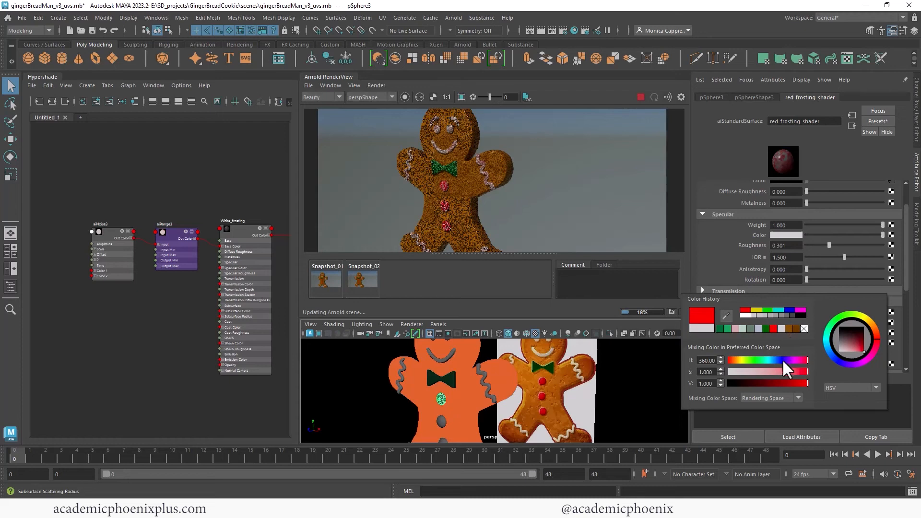
{"action": "left_click", "coordinate": [777, 372]}
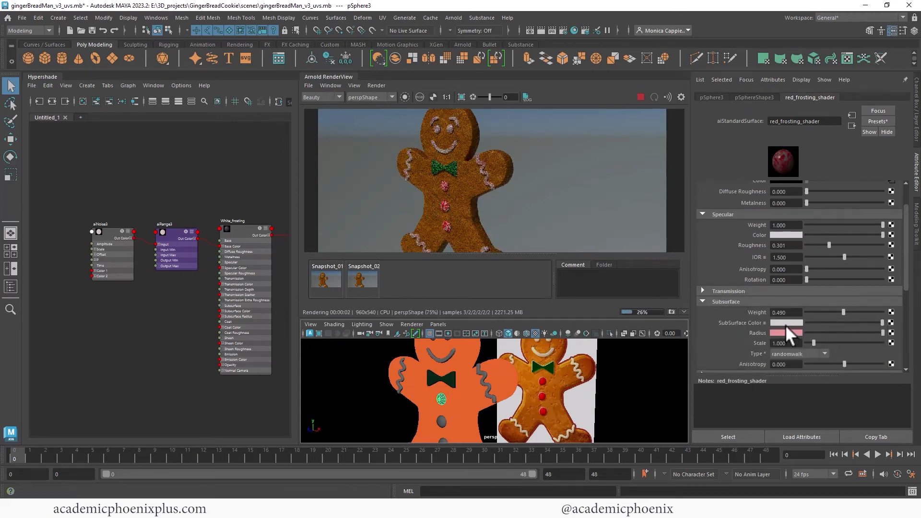
Set red_frosting_shader's subsurface Radius to white and its SubSurface Color to a light pinkish red of H 360, S 0.590, V 1.000
{"action": "left_click", "coordinate": [779, 333]}
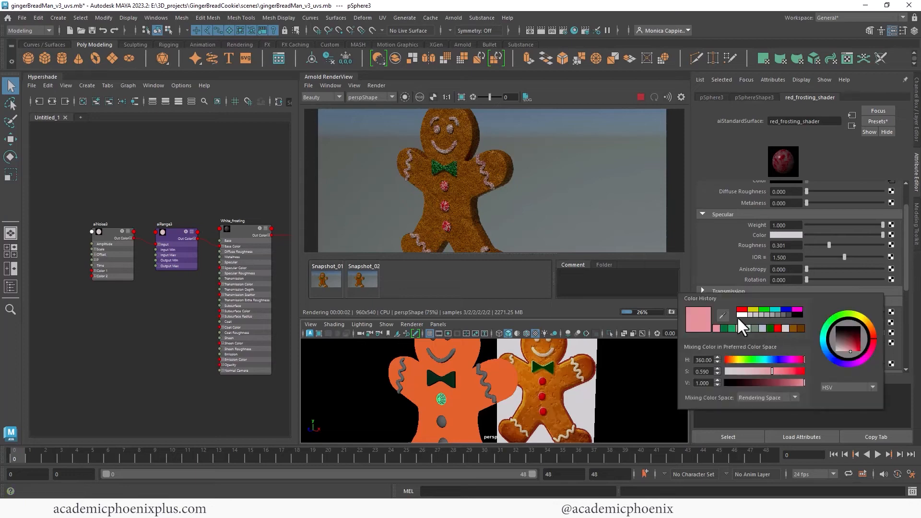
{"action": "left_click", "coordinate": [744, 315]}
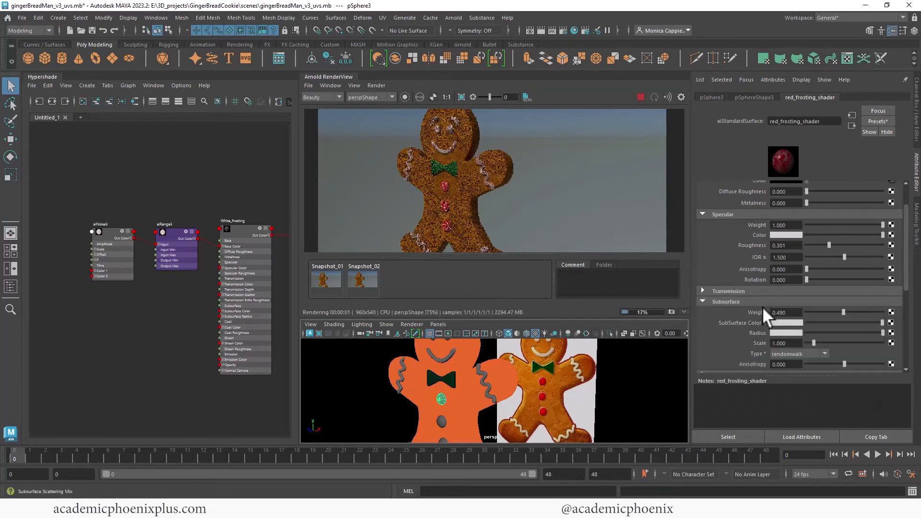
{"action": "left_click", "coordinate": [776, 322]}
{"action": "left_click", "coordinate": [701, 314]}
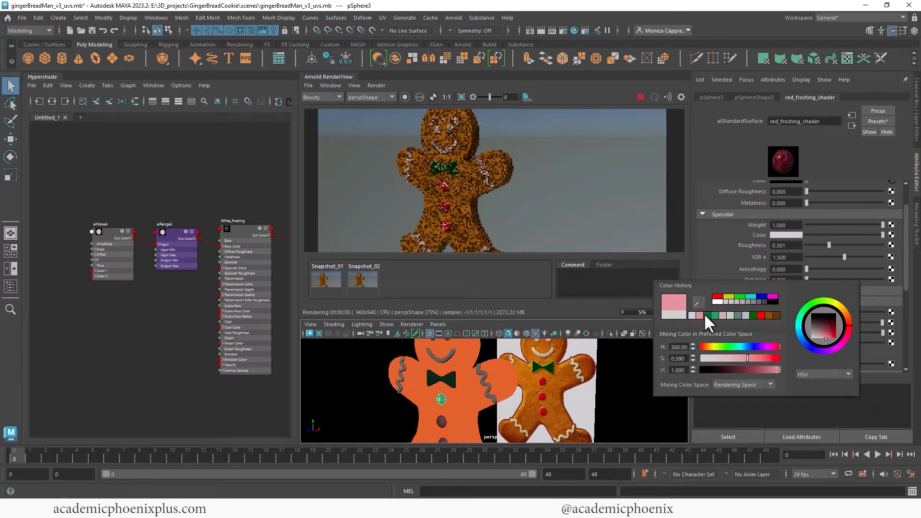
Set red_frosting_shader's Subsurface Weight to 0.637 and its subsurface Scale to 0.764
{"action": "left_click_drag", "start_coordinate": [842, 313], "coordinate": [854, 311]}
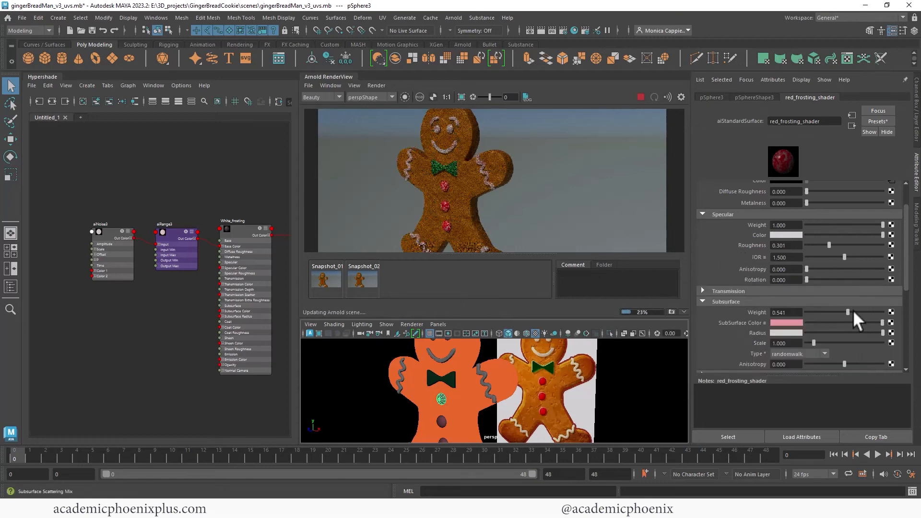
{"action": "left_click_drag", "start_coordinate": [813, 343], "coordinate": [811, 342]}
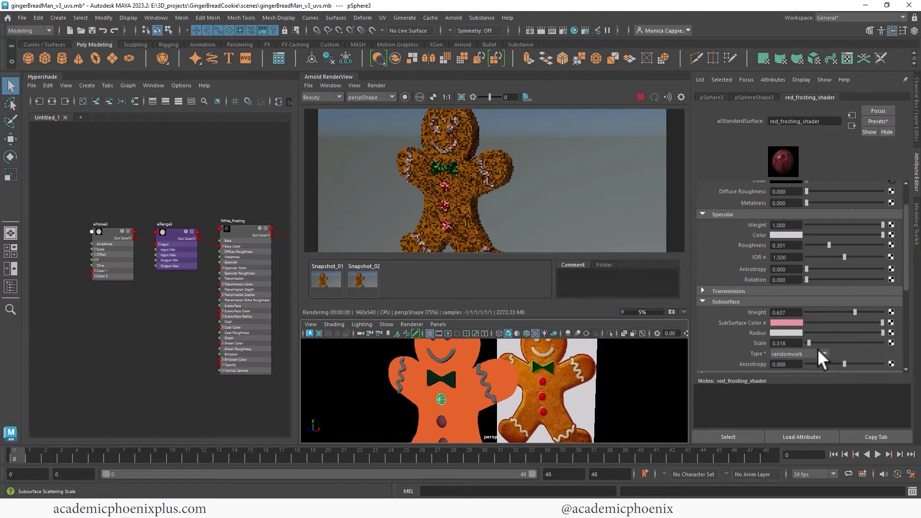
{"action": "left_click_drag", "start_coordinate": [808, 343], "coordinate": [811, 341]}
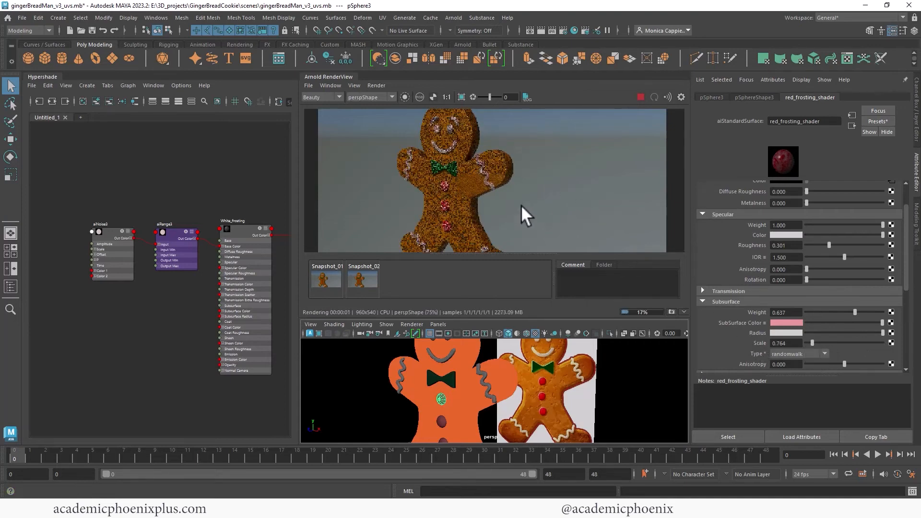
Set White_frosting's subsurface Scale to 0.637 and Weight to 0.452 on the arm icing
{"action": "left_click", "coordinate": [496, 401]}
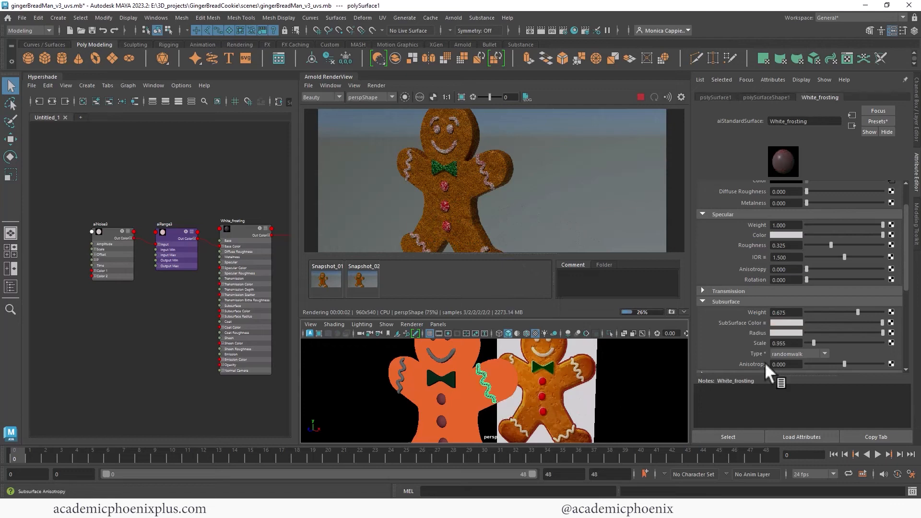
{"action": "left_click_drag", "start_coordinate": [811, 343], "coordinate": [808, 342]}
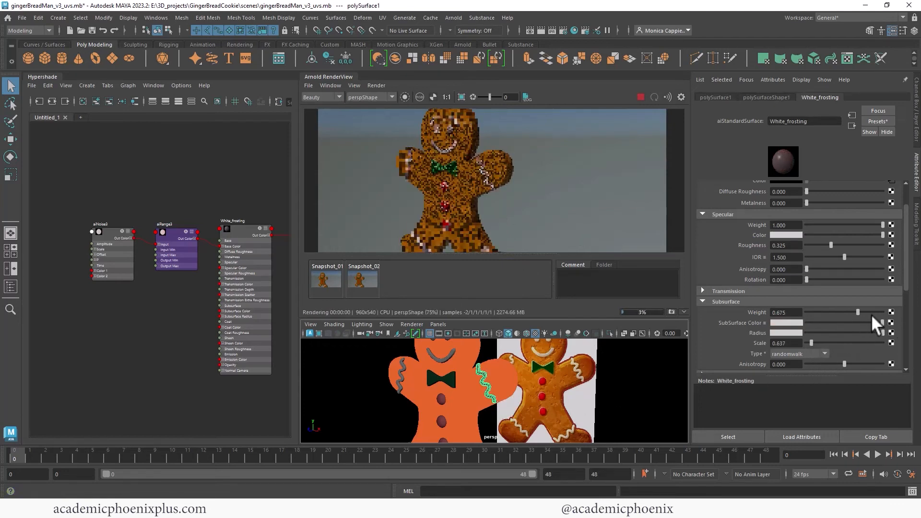
{"action": "left_click_drag", "start_coordinate": [858, 313], "coordinate": [840, 312]}
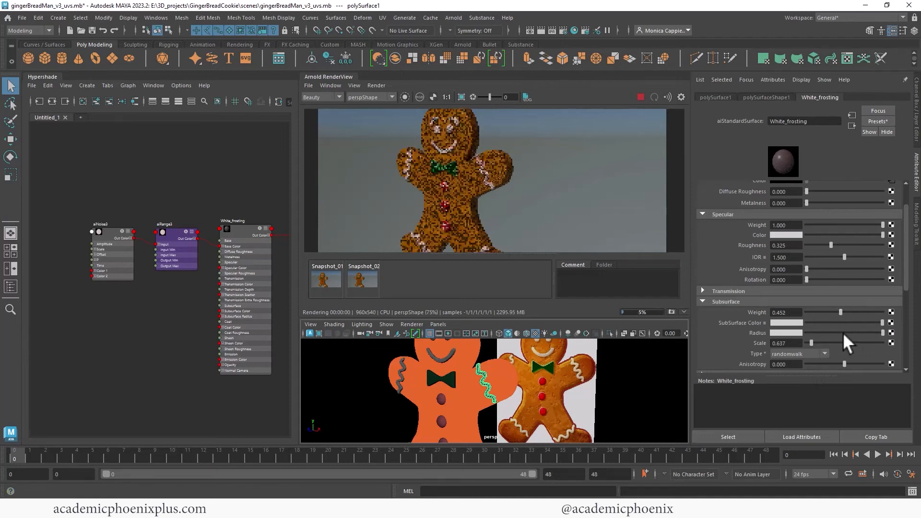
Give the body's bread_shader a Subsurface Weight of 0.223, an orange-brown SubSurface Color, a slightly darker Radius and a Scale of 0.446
{"action": "left_click", "coordinate": [498, 376]}
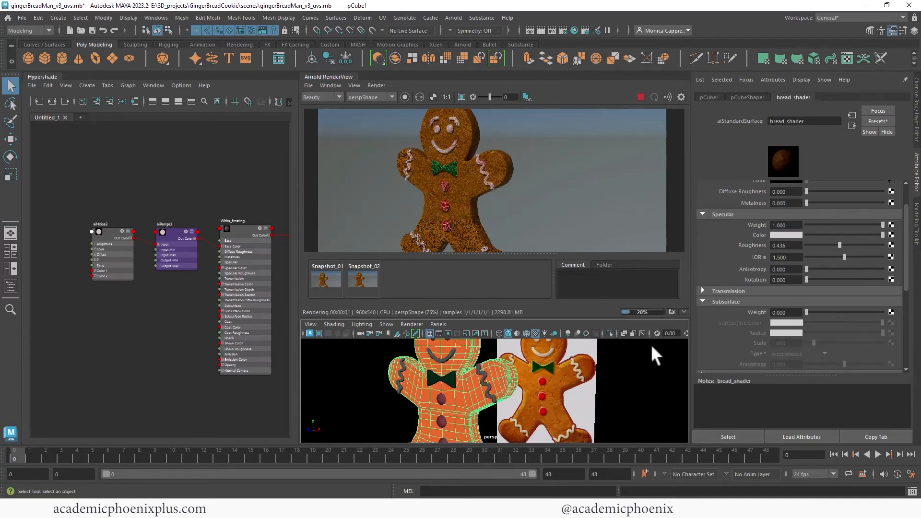
{"action": "left_click_drag", "start_coordinate": [815, 312], "coordinate": [822, 312]}
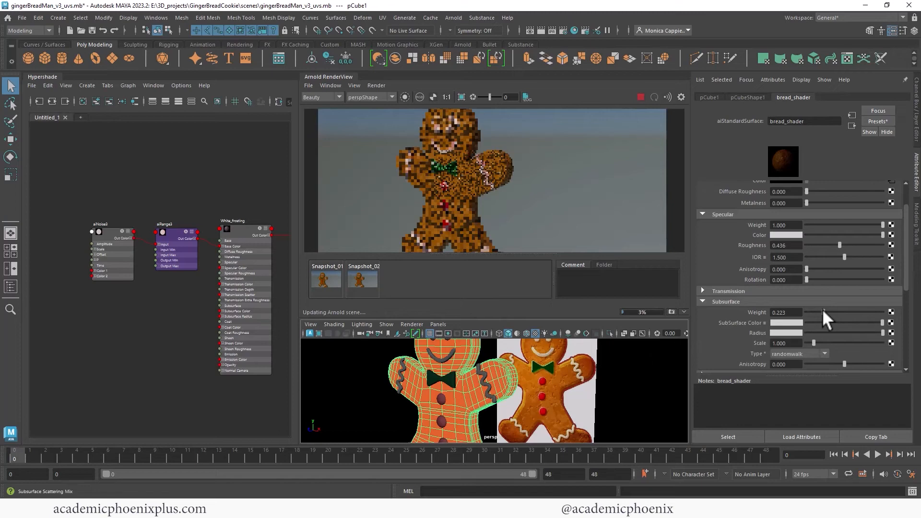
{"action": "left_click", "coordinate": [786, 324]}
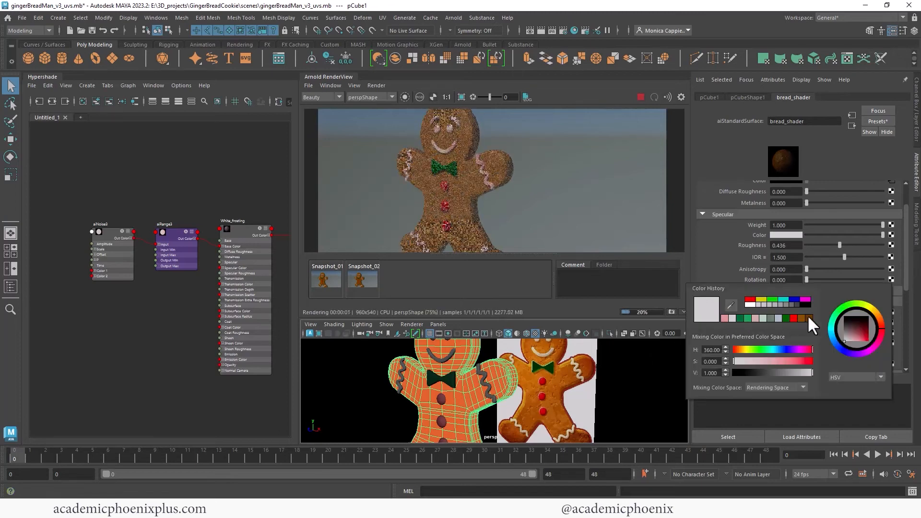
{"action": "left_click", "coordinate": [810, 318]}
{"action": "left_click_drag", "start_coordinate": [777, 371], "coordinate": [790, 370]}
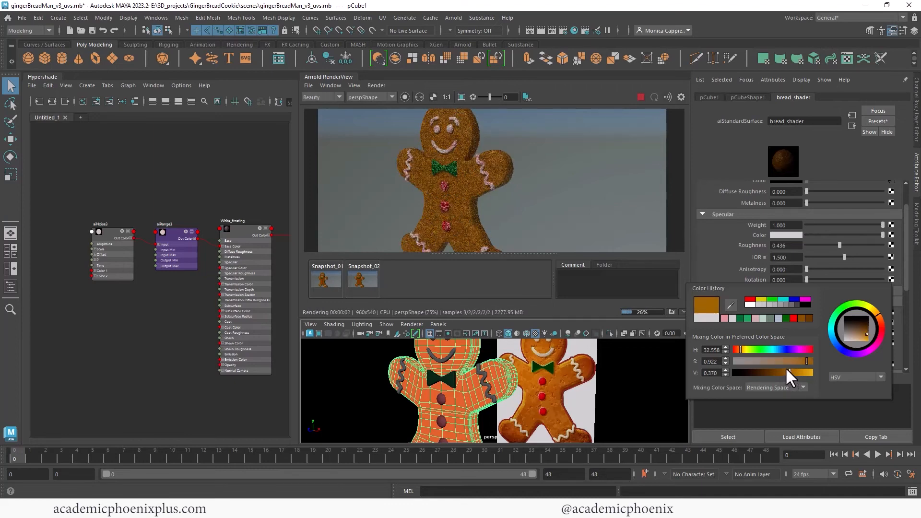
{"action": "left_click_drag", "start_coordinate": [786, 370], "coordinate": [785, 370]}
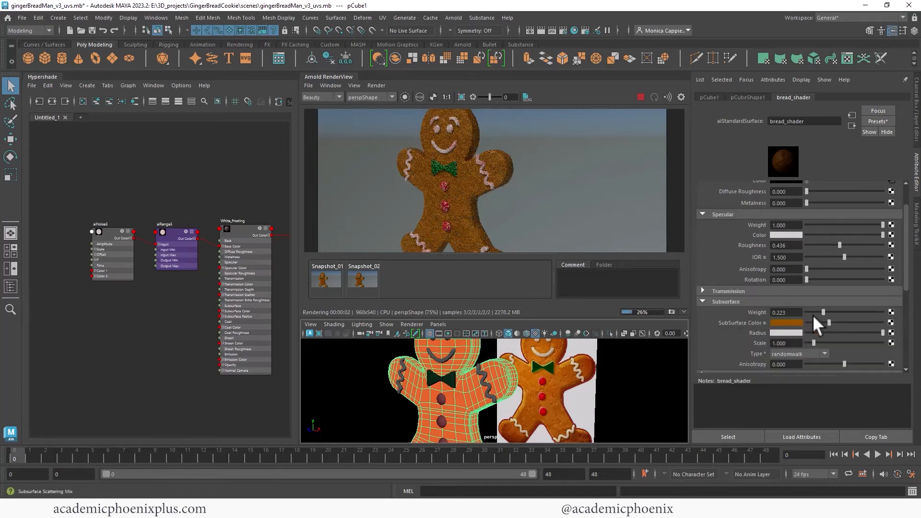
{"action": "left_click_drag", "start_coordinate": [811, 341], "coordinate": [809, 341]}
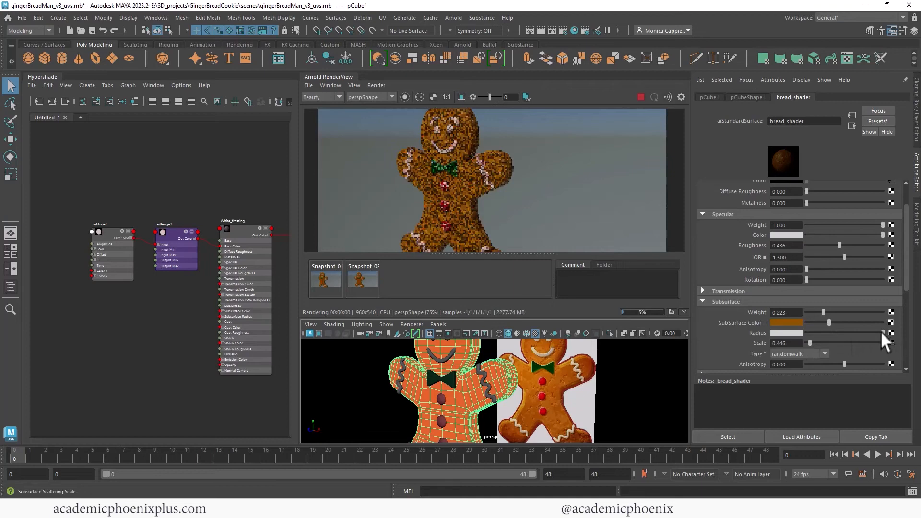
{"action": "left_click_drag", "start_coordinate": [868, 332], "coordinate": [866, 331]}
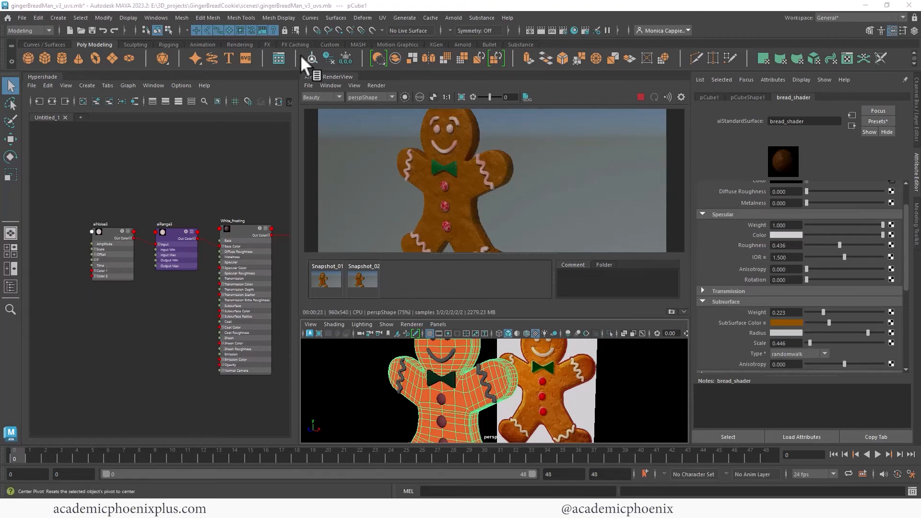
Float the Arnold RenderView as its own window and compare Snapshot_01 and Snapshot_02 with the current render
{"action": "left_click_drag", "start_coordinate": [331, 75], "coordinate": [194, 42]}
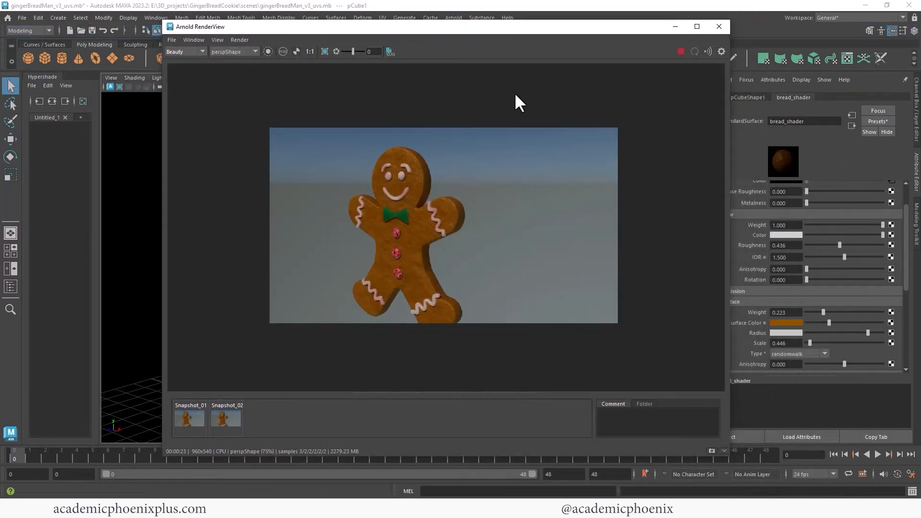
{"action": "left_click", "coordinate": [187, 421]}
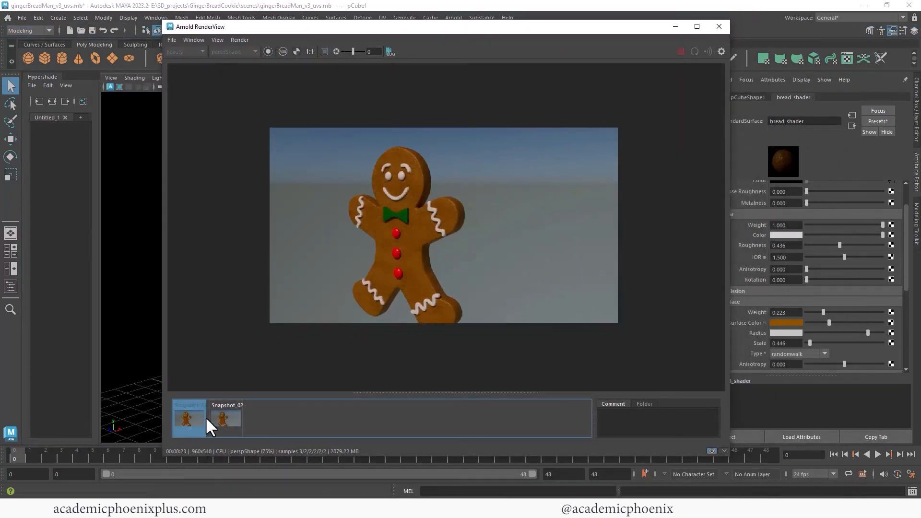
{"action": "left_click", "coordinate": [227, 417]}
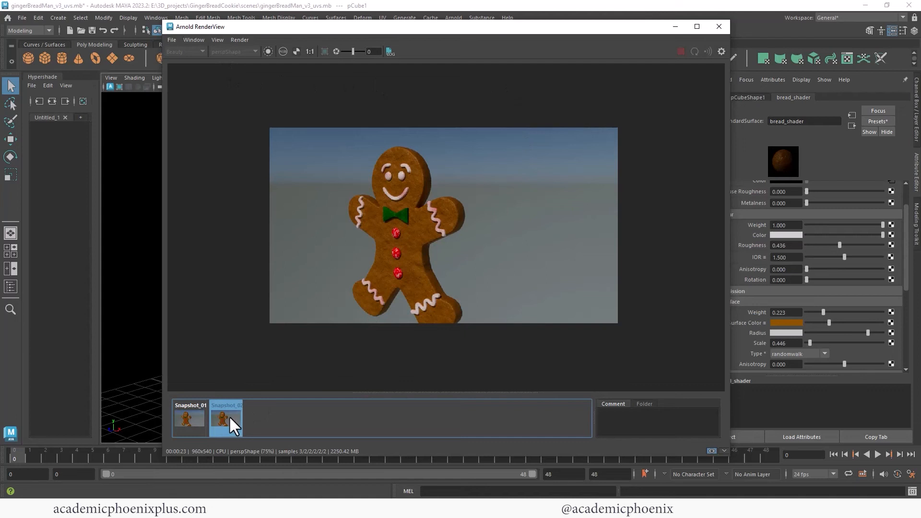
{"action": "left_click", "coordinate": [229, 416]}
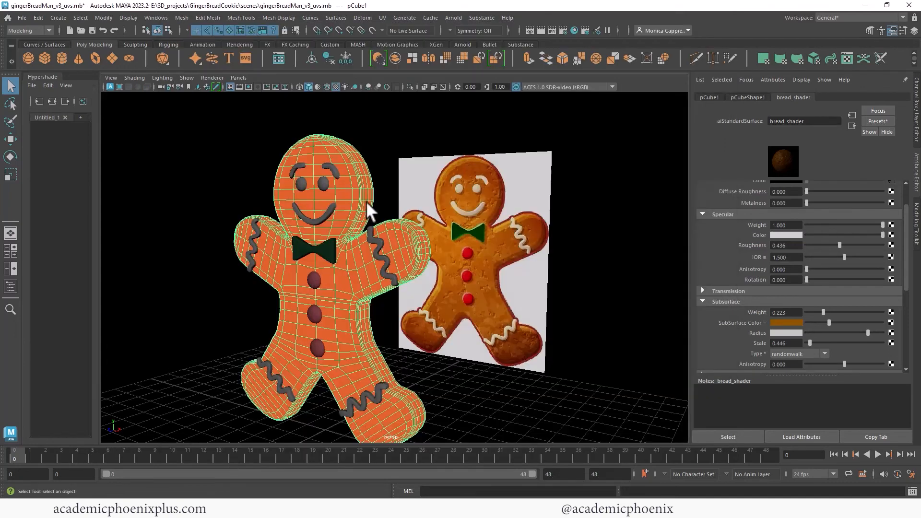
Set the sky dome light's Camera visibility to 0 so the sky is hidden from the render background
{"action": "middle_click_drag", "start_coordinate": [372, 208], "coordinate": [475, 192], "text": "alt"}
{"action": "scroll", "coordinate": [477, 200], "scroll_direction": "down", "scroll_amount": 2}
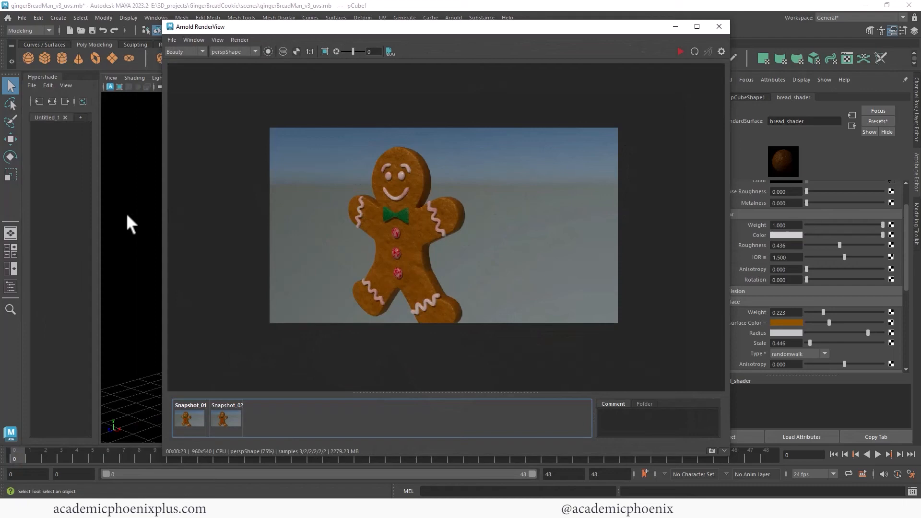
{"action": "left_click", "coordinate": [128, 222]}
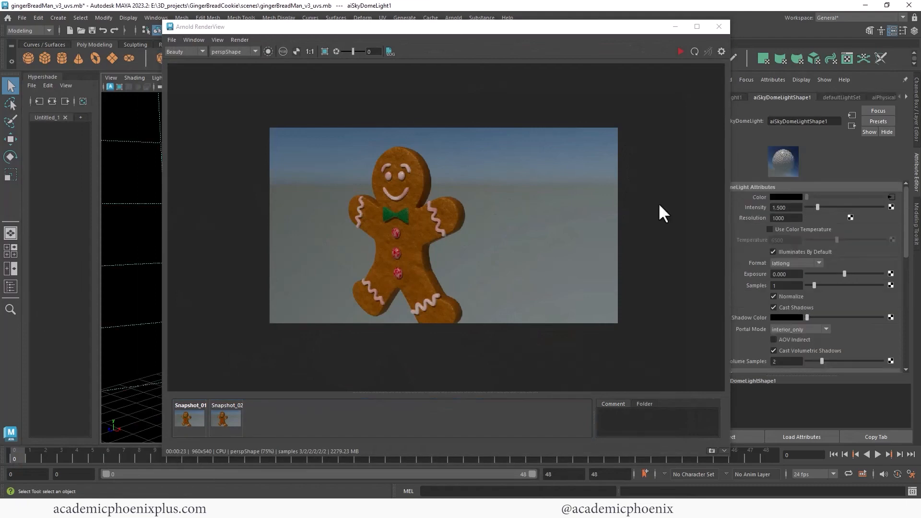
{"action": "left_click_drag", "start_coordinate": [903, 249], "coordinate": [903, 286]}
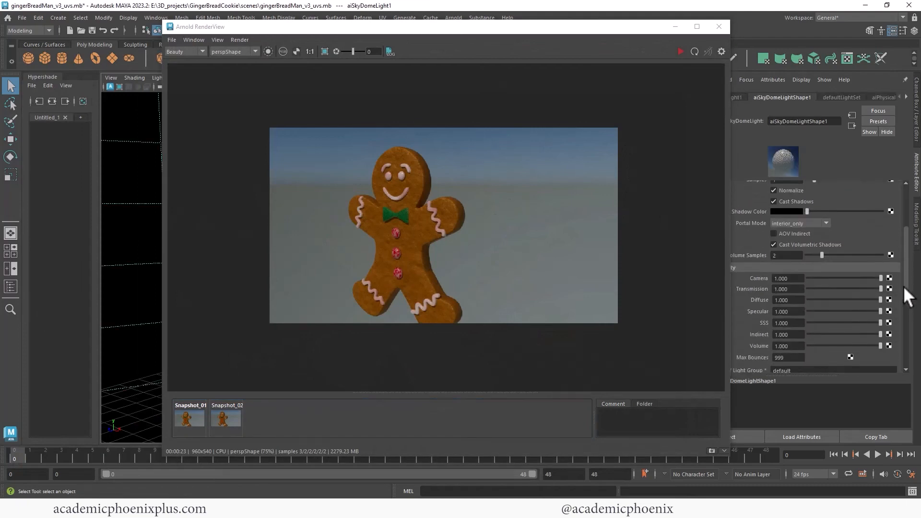
{"action": "double_click", "coordinate": [788, 279]}
{"action": "left_click_drag", "start_coordinate": [649, 26], "coordinate": [585, 31]}
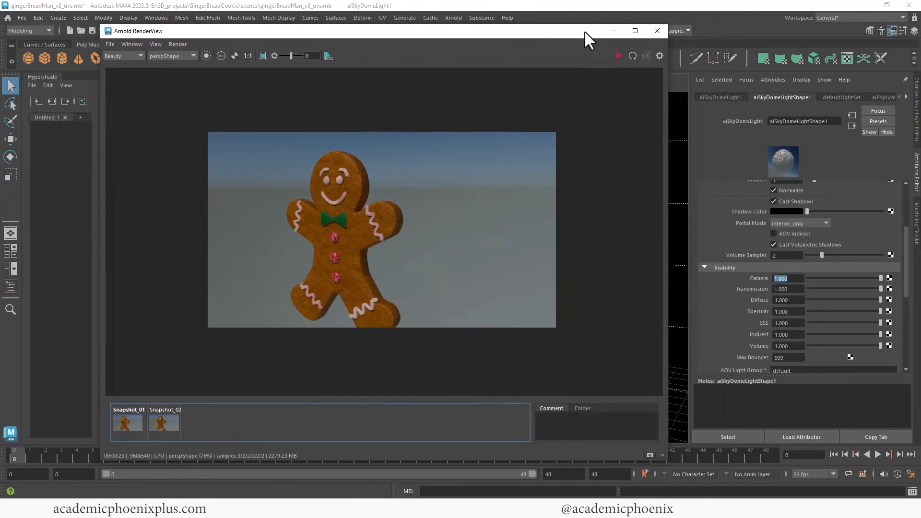
{"action": "type", "text": "0"}
{"action": "key", "text": "Return"}
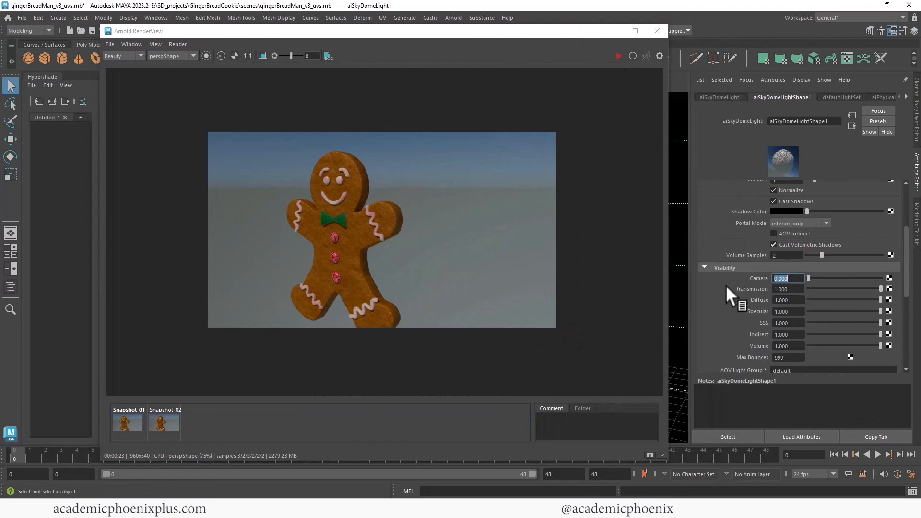
Restart the Arnold render of the gingerbread man and store a snapshot of the result
{"action": "left_click", "coordinate": [625, 56]}
{"action": "left_click", "coordinate": [619, 56]}
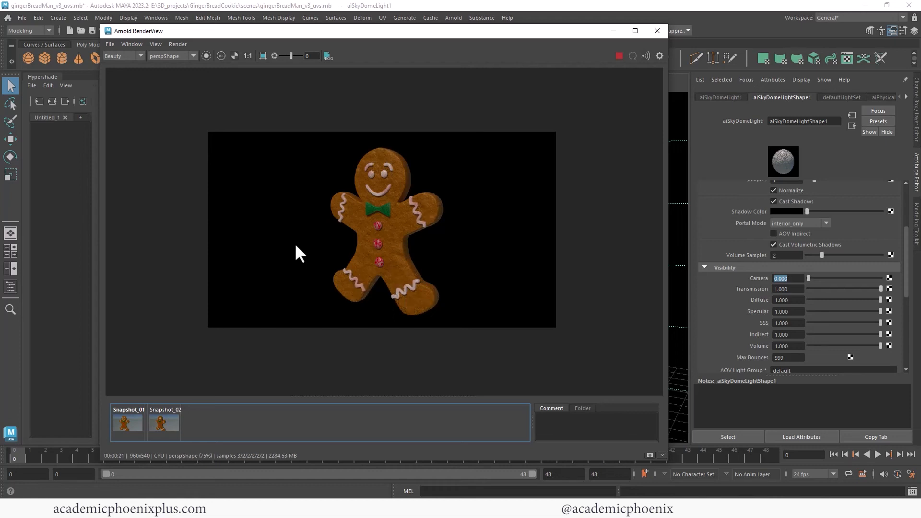
{"action": "left_click", "coordinate": [650, 455]}
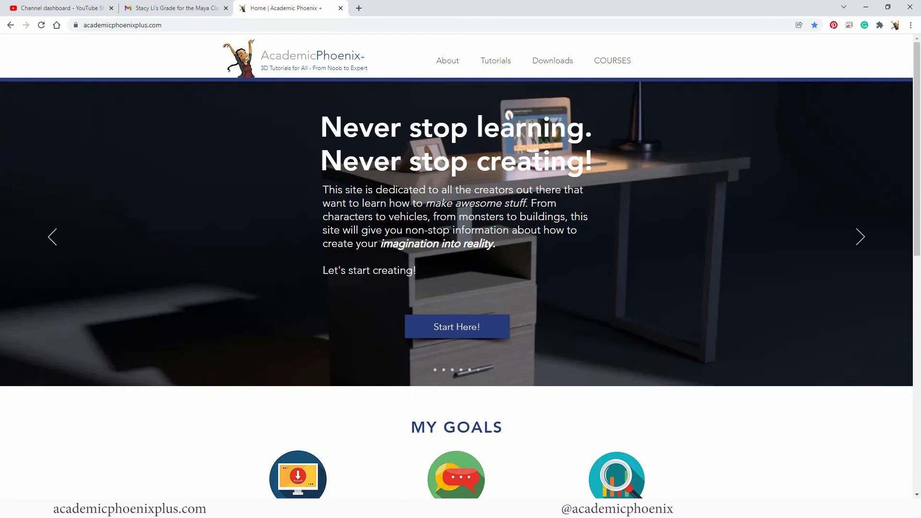
Switch to the browser and look through the Academic Phoenix courses, including the Maya Beginner course on modeling and texturing a still life
{"action": "left_click", "coordinate": [617, 62]}
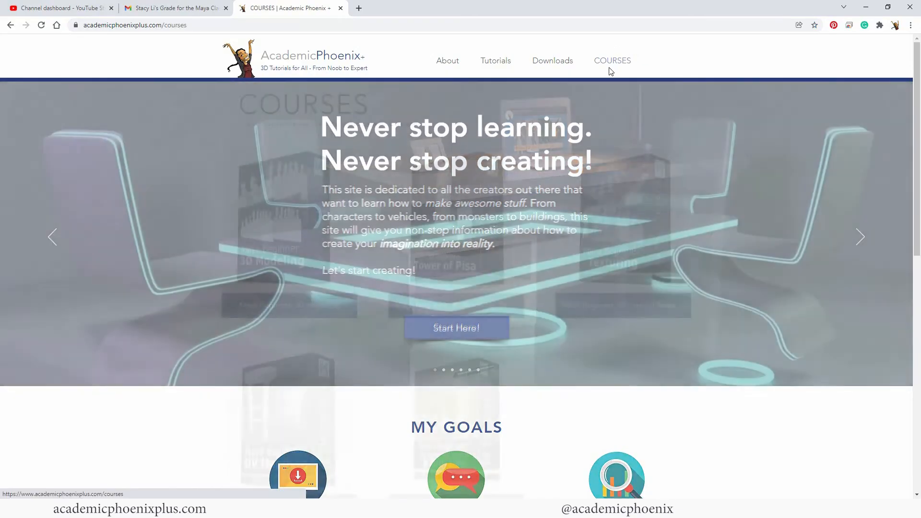
{"action": "scroll", "coordinate": [816, 192], "scroll_direction": "down", "scroll_amount": 1}
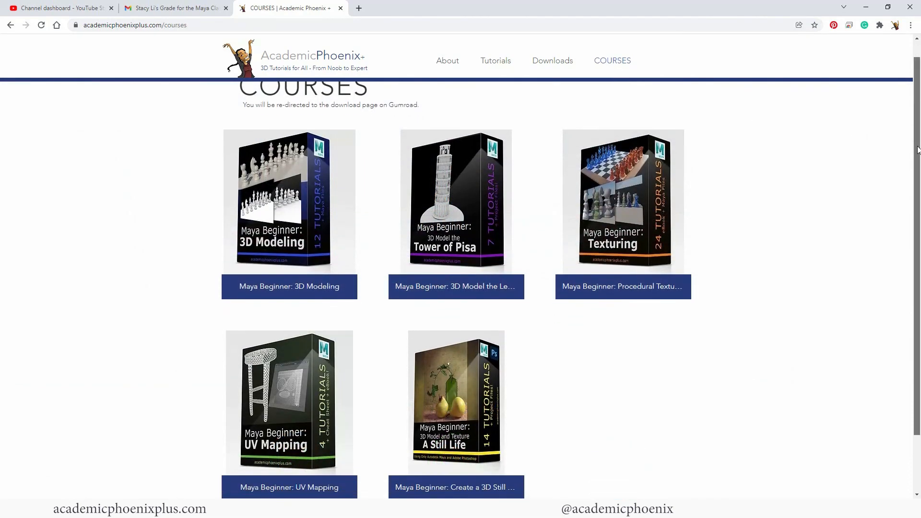
{"action": "left_click", "coordinate": [472, 389]}
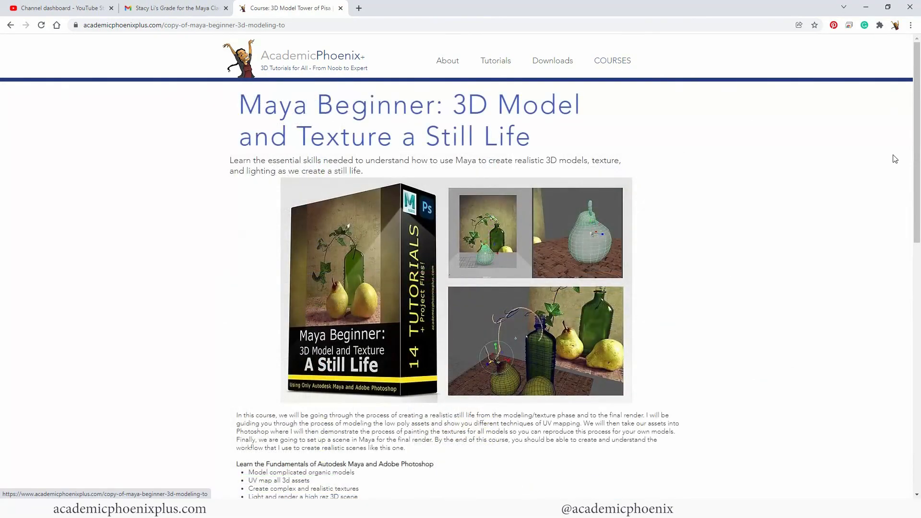
{"action": "scroll", "coordinate": [912, 183], "scroll_direction": "down", "scroll_amount": 3}
{"action": "left_click_drag", "start_coordinate": [912, 183], "coordinate": [873, 142]}
{"action": "left_click", "coordinate": [609, 64]}
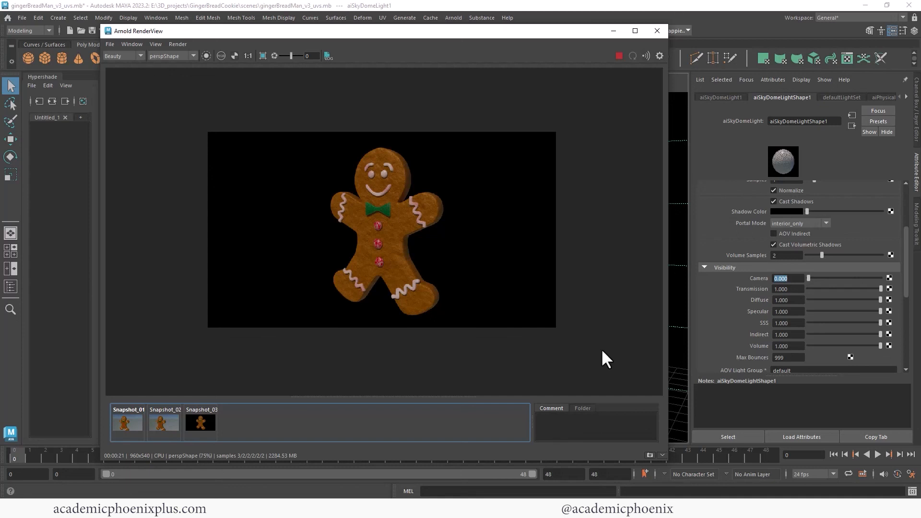
Switch back to Maya and view the gingerbread man render at 1:1 scale
{"action": "left_click", "coordinate": [248, 56]}
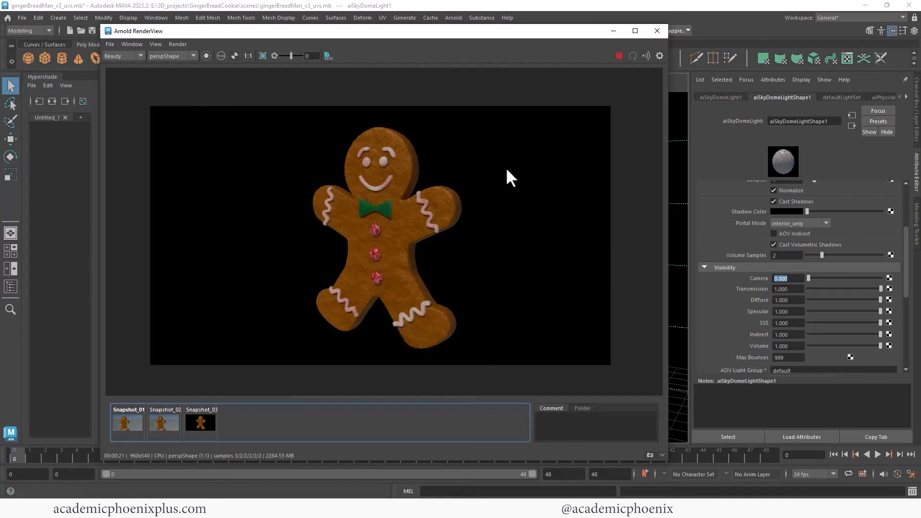